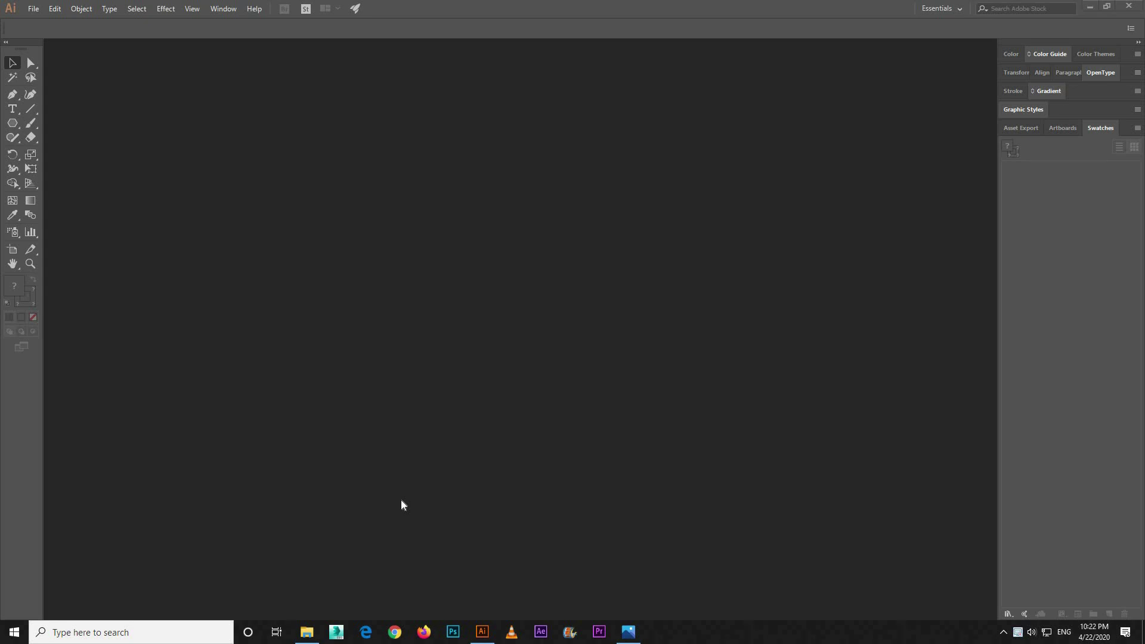
# Step: Examine the technology background reference image in Photos and return to Illustrator
pyautogui.moveTo(629, 633)
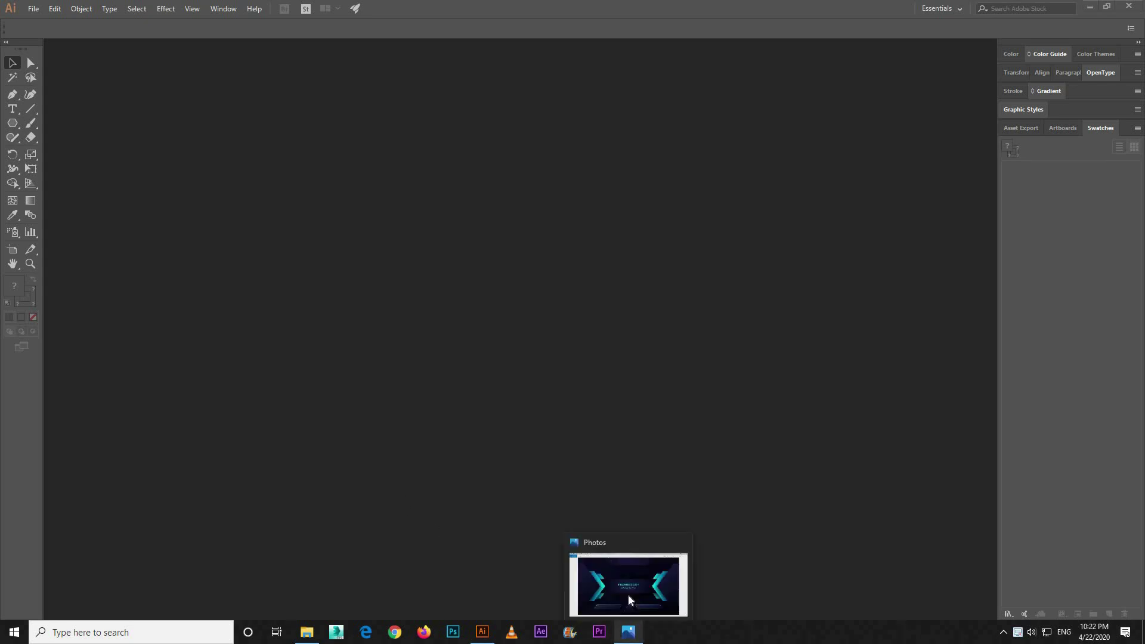
pyautogui.click(678, 581)
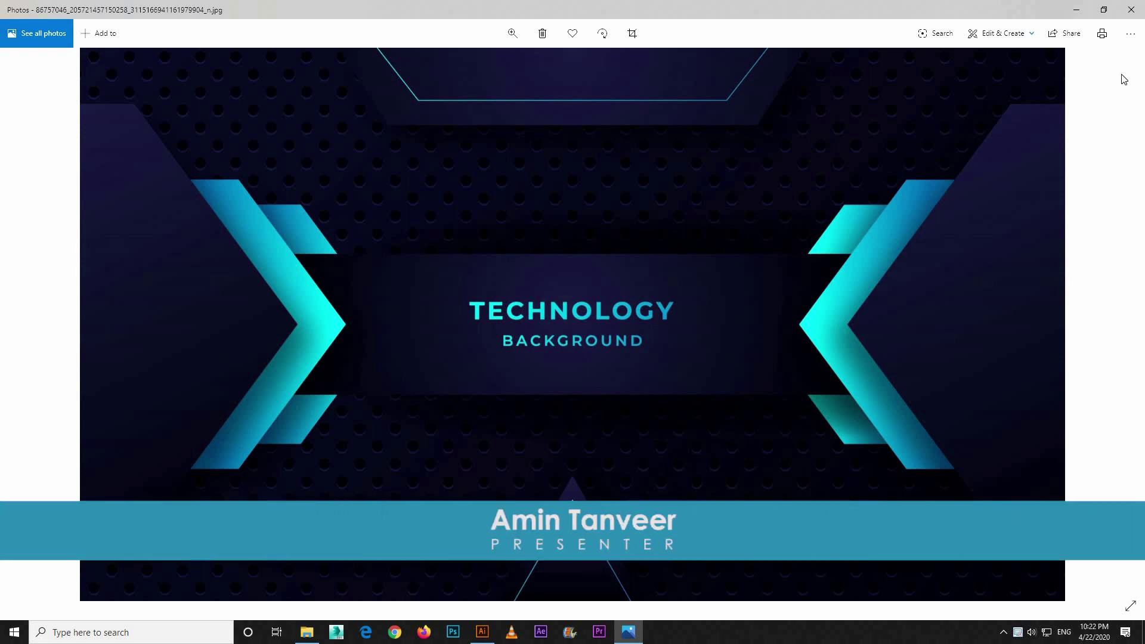
pyautogui.click(1076, 10)
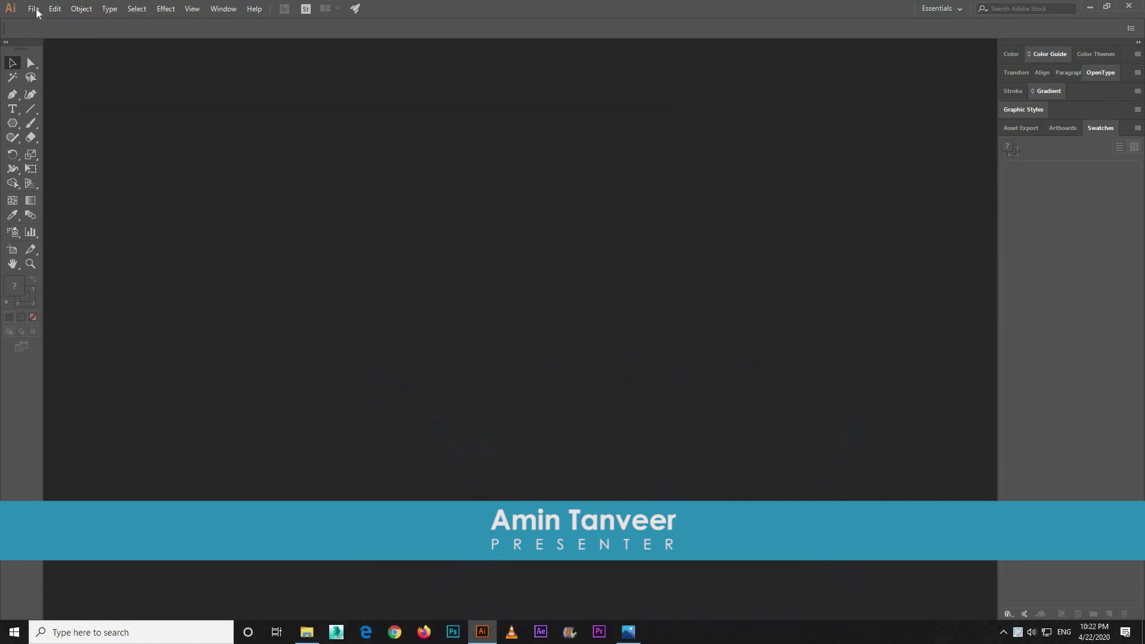
# Step: Create a new 1920 x 1080 px landscape RGB document with one artboard
pyautogui.click(36, 8)
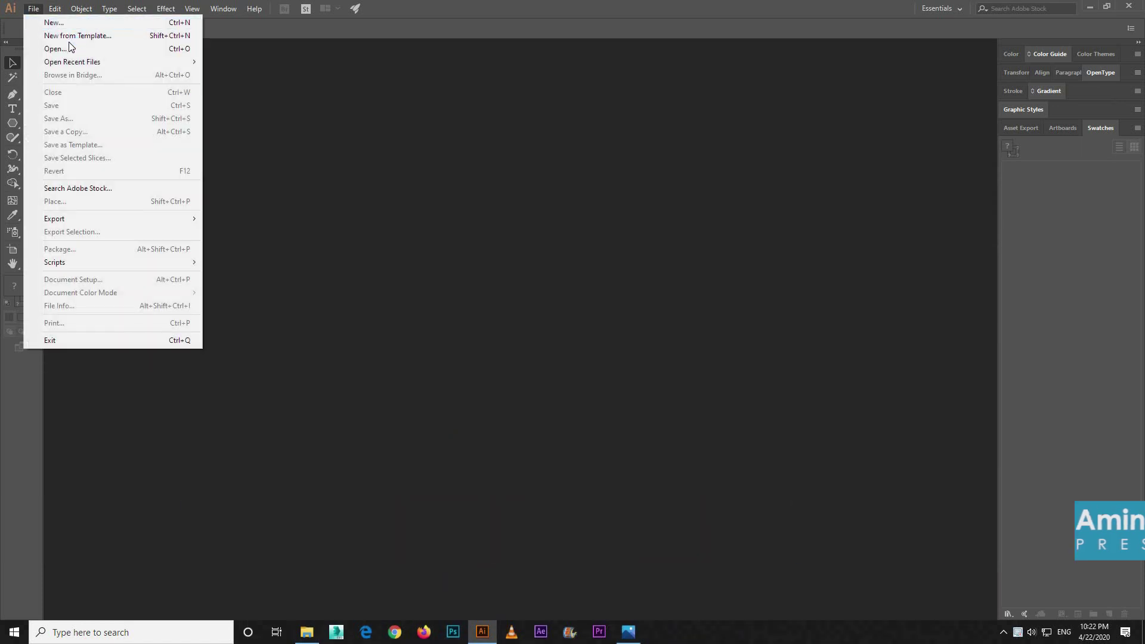
pyautogui.click(53, 23)
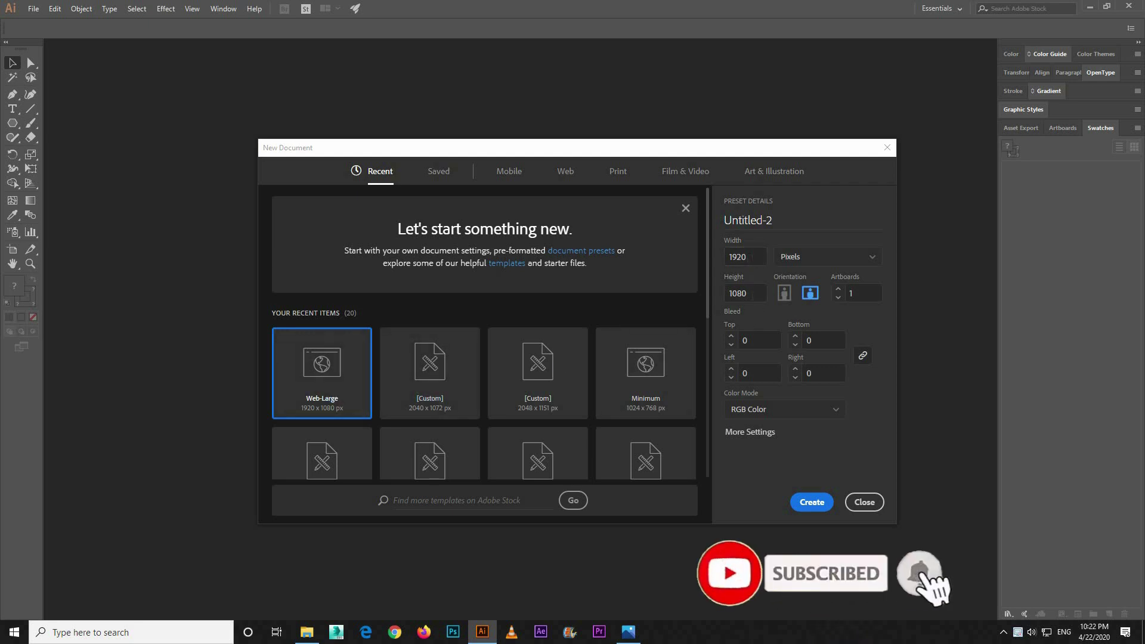
pyautogui.click(818, 503)
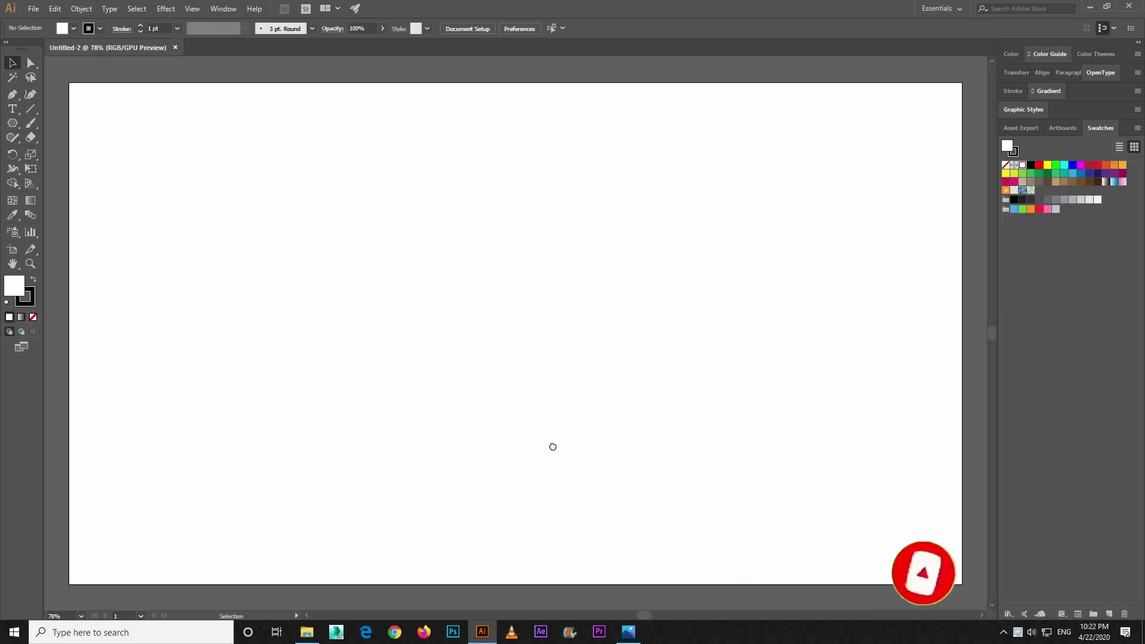
# Step: Paste the column of colour sample rectangles and place it outside the artboard, beside its left edge
pyautogui.hscroll(-1, 527, 439)
pyautogui.hotkey('ctrl', 'v')
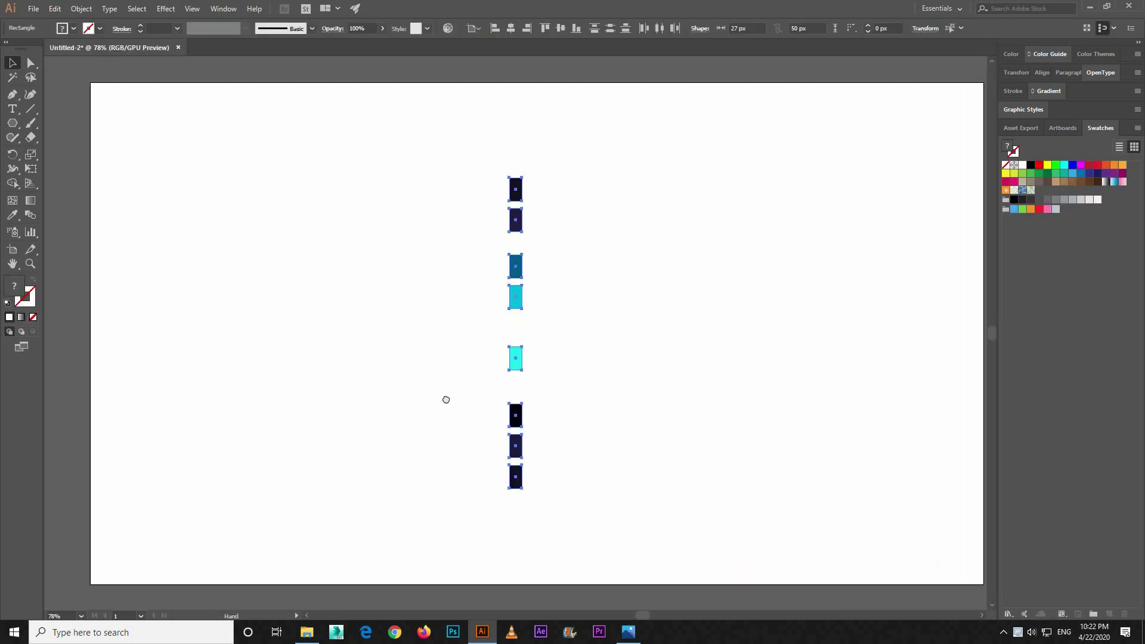
pyautogui.hscroll(-1, 528, 312)
pyautogui.moveTo(528, 307); pyautogui.dragTo(55, 303)
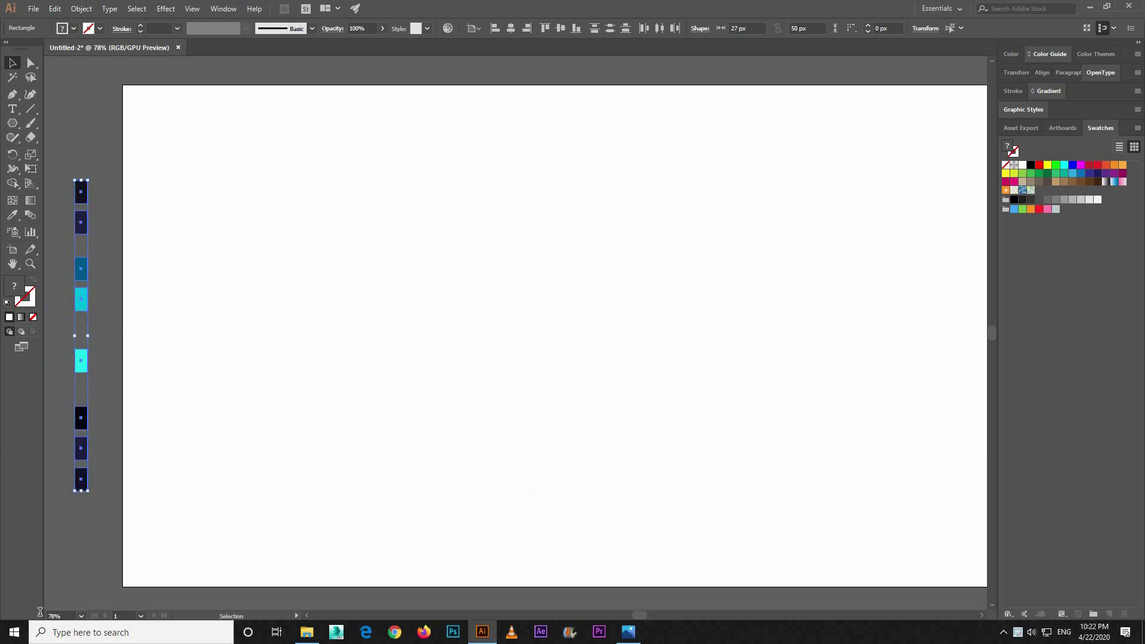
pyautogui.click(40, 613)
pyautogui.write('70')
pyautogui.press('Return')
pyautogui.moveTo(478, 478); pyautogui.dragTo(72, 471)
pyautogui.moveTo(110, 237); pyautogui.dragTo(85, 241)
# Step: Check the technology background reference image in Photos and return to the Illustrator document
pyautogui.click(633, 631)
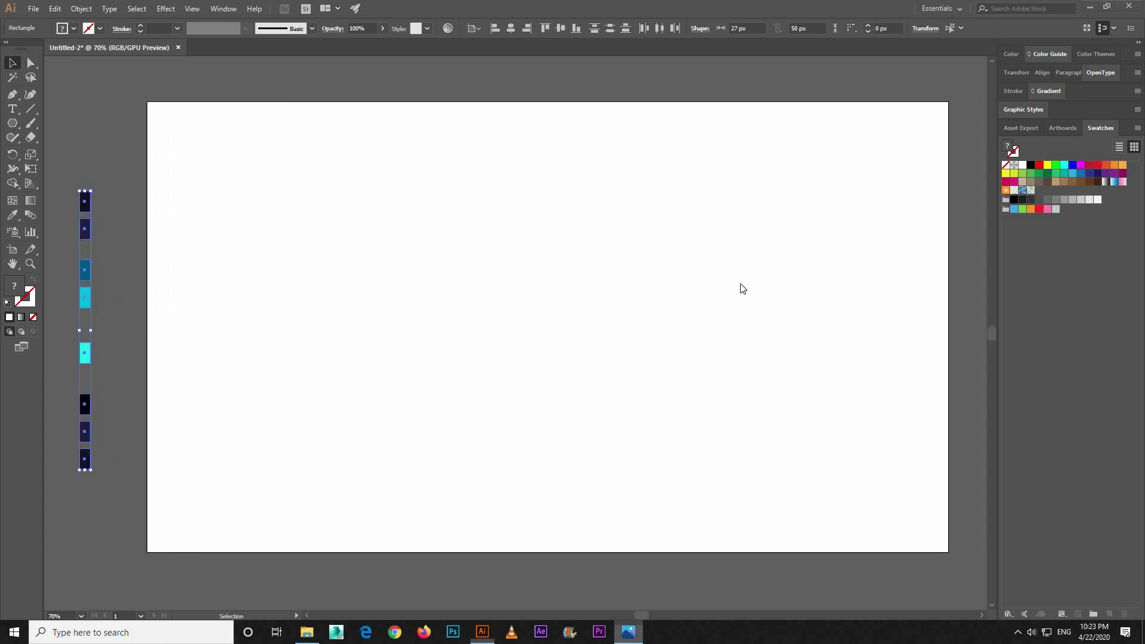
pyautogui.hotkey('alt', 'Tab')
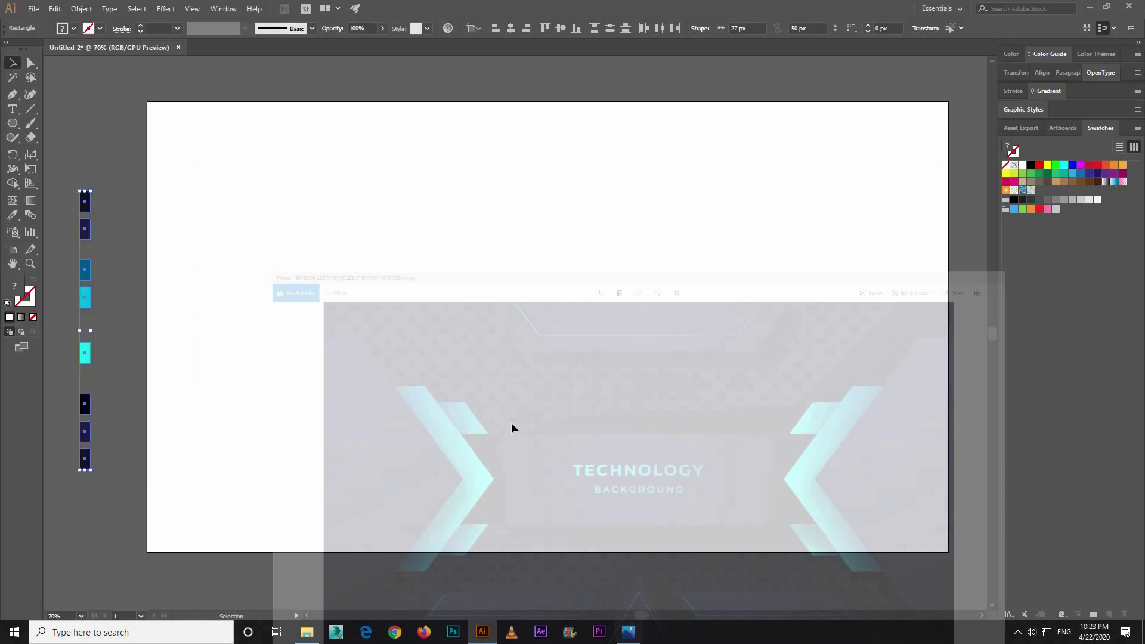
pyautogui.moveTo(513, 426); pyautogui.dragTo(512, 428)
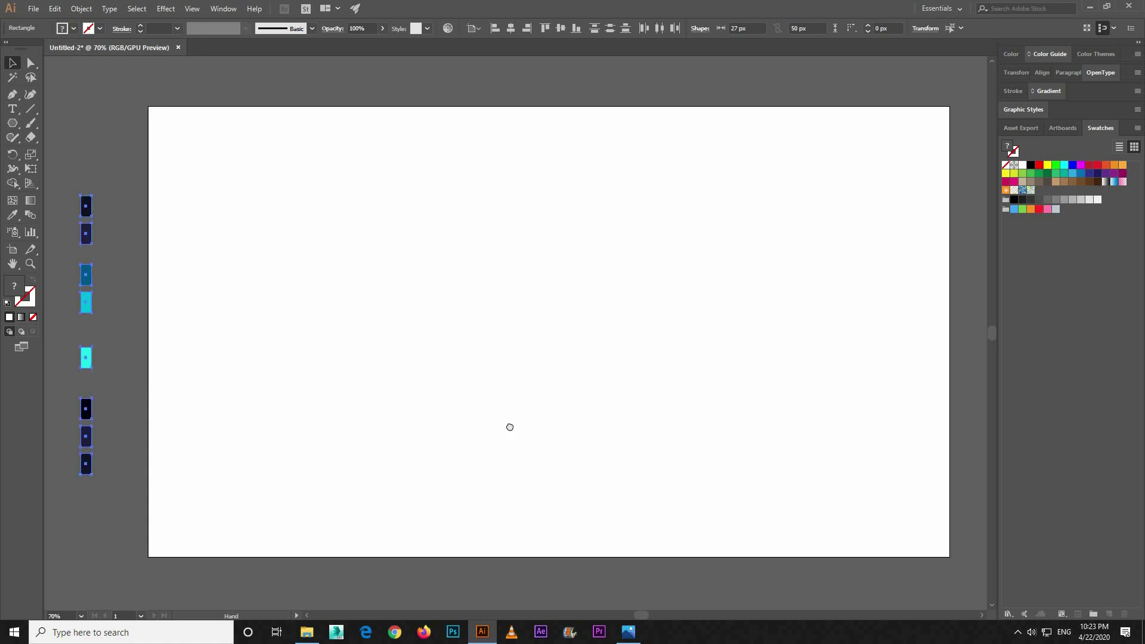
# Step: Shift the column of colour samples horizontally about 51 px farther from the artboard and deselect it
pyautogui.moveTo(511, 427); pyautogui.dragTo(509, 425)
pyautogui.moveTo(88, 213); pyautogui.dragTo(67, 213)
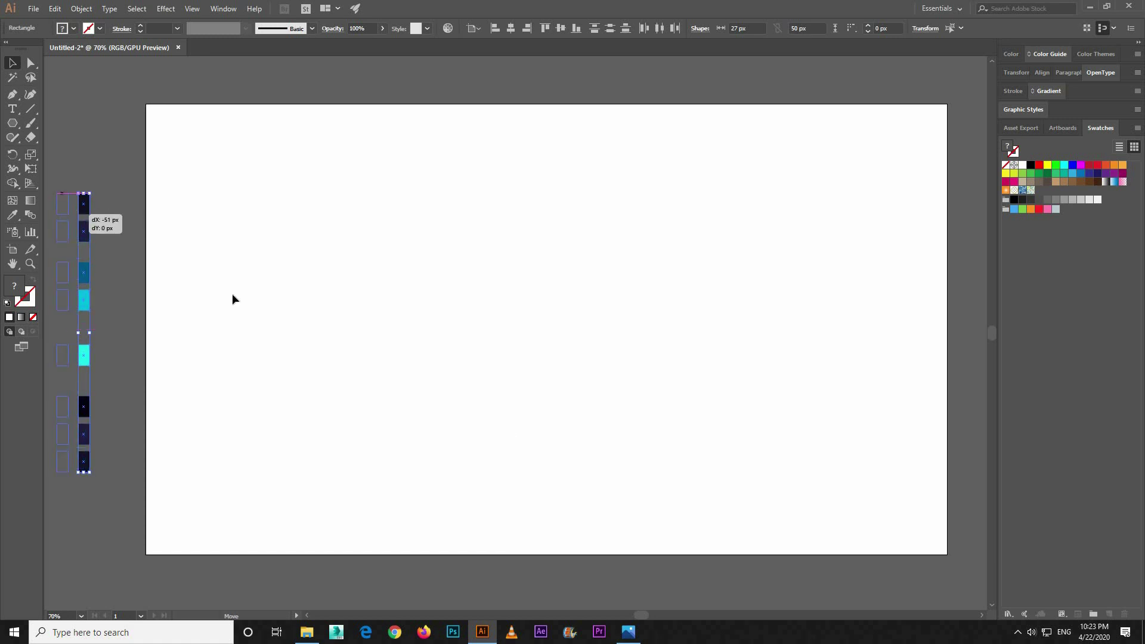
pyautogui.click(255, 315)
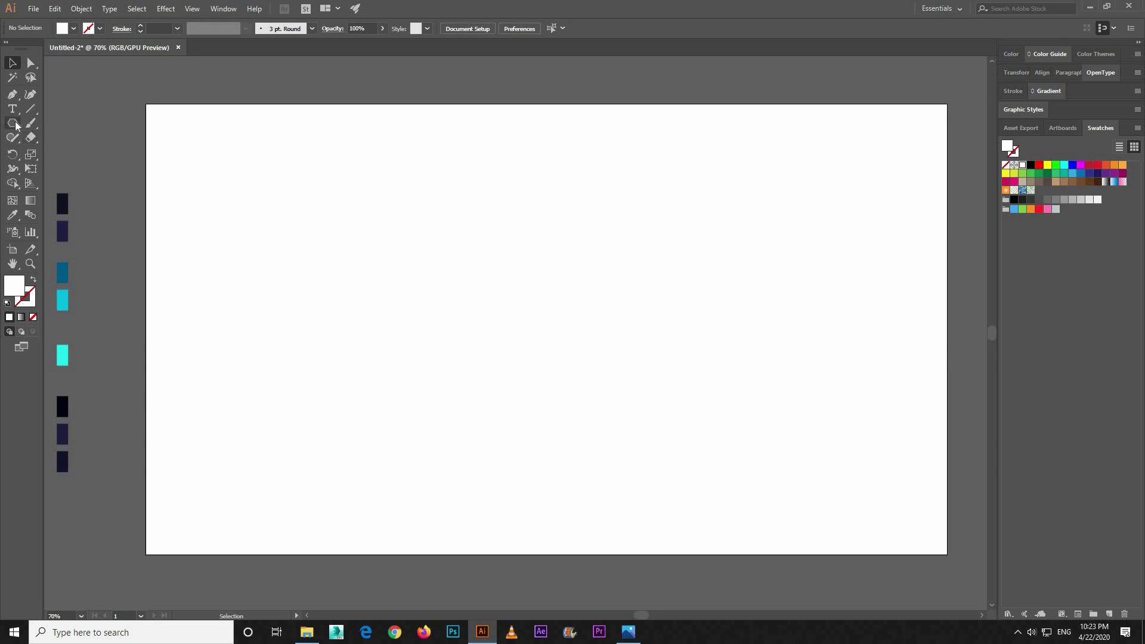
# Step: After checking the reference image, draw a circle about 689 px in diameter on the artboard and fill it with the near-black sample colour
pyautogui.click(628, 632)
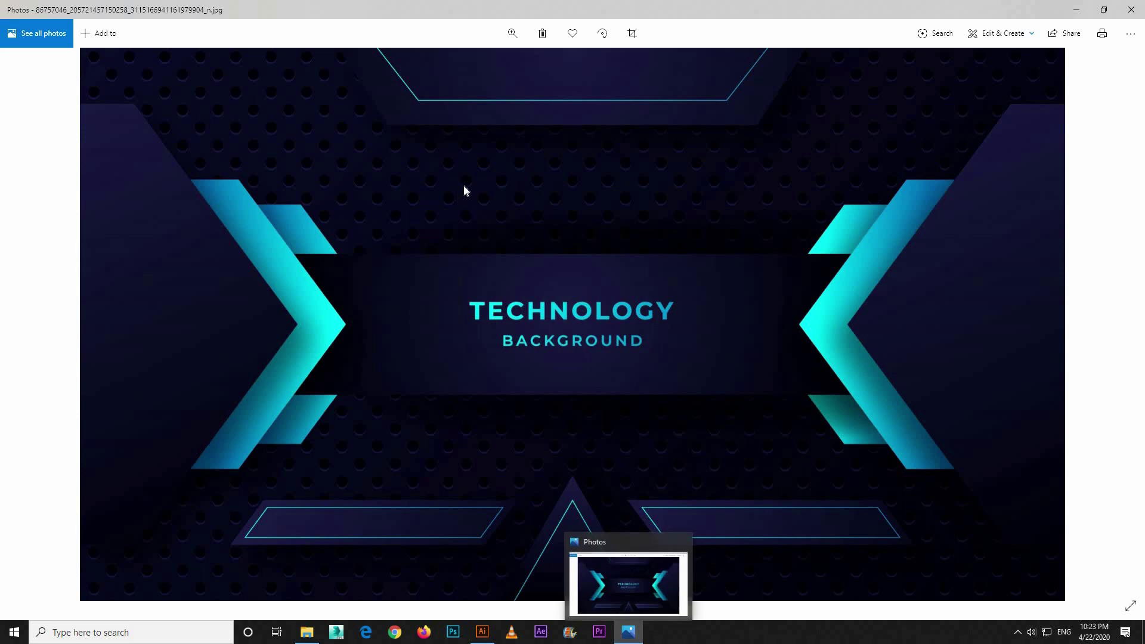
pyautogui.hotkey('alt', 'Tab')
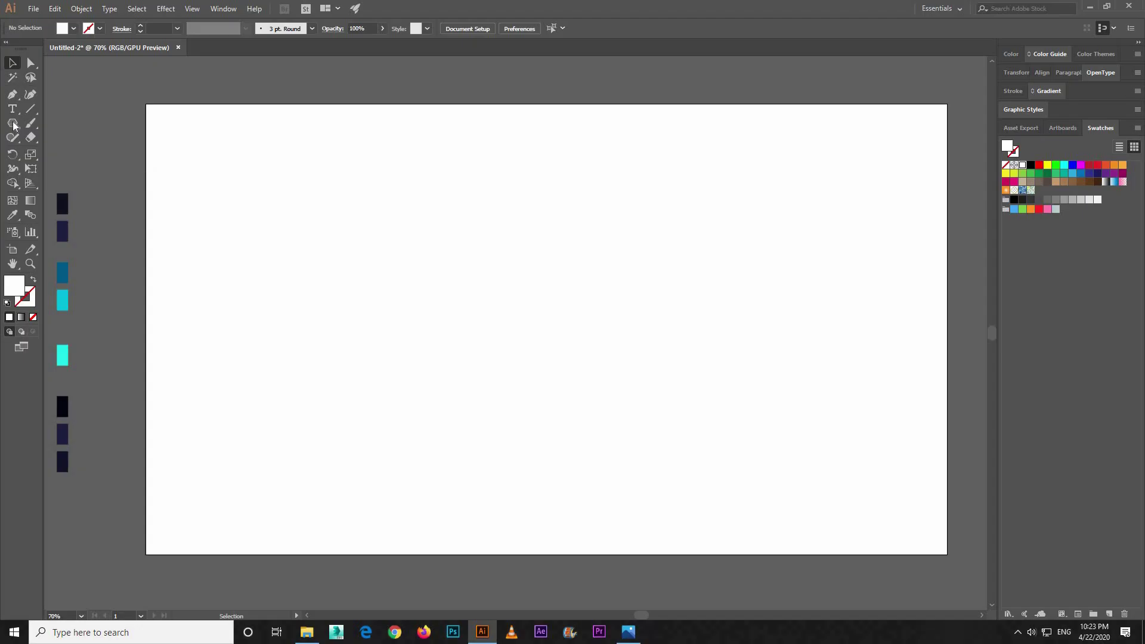
pyautogui.moveTo(14, 125); pyautogui.dragTo(63, 153)
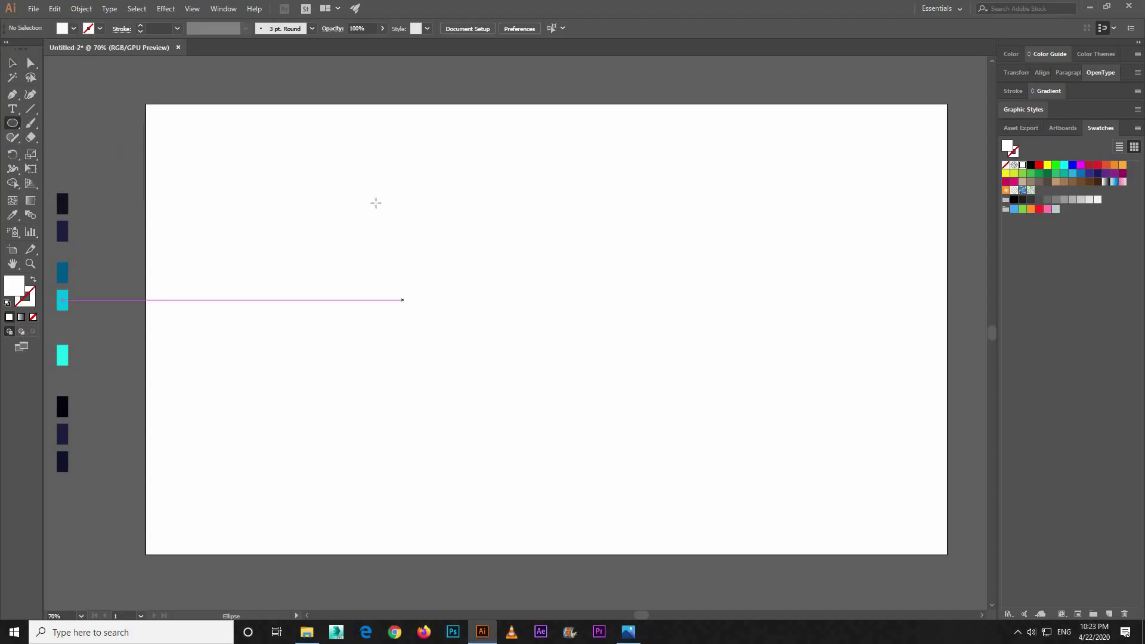
pyautogui.moveTo(375, 193); pyautogui.dragTo(663, 418)
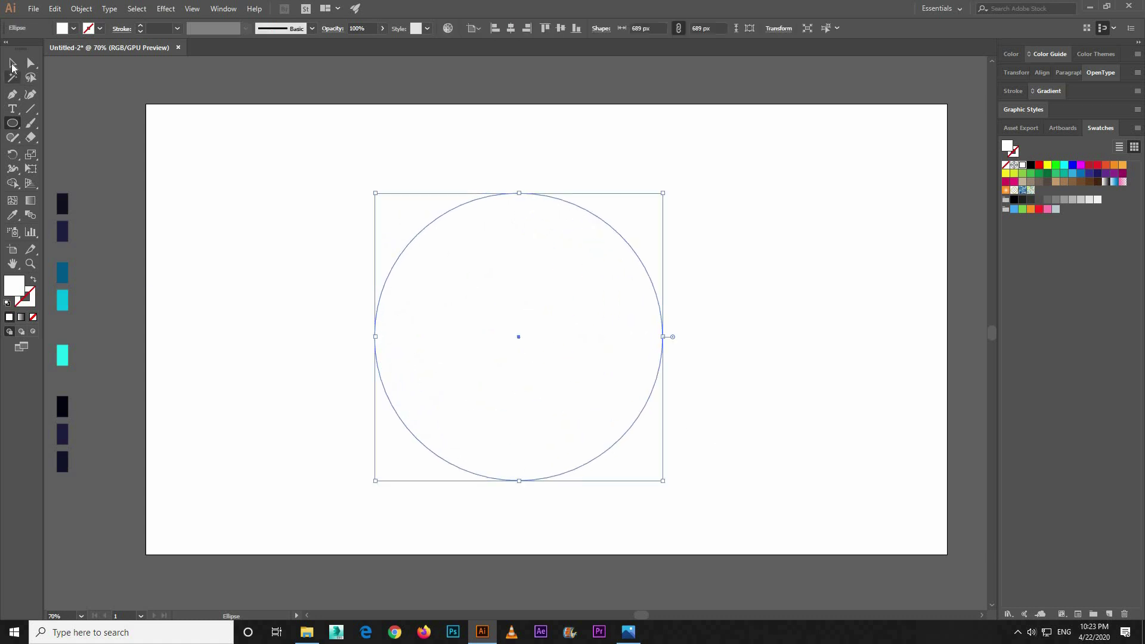
pyautogui.click(12, 216)
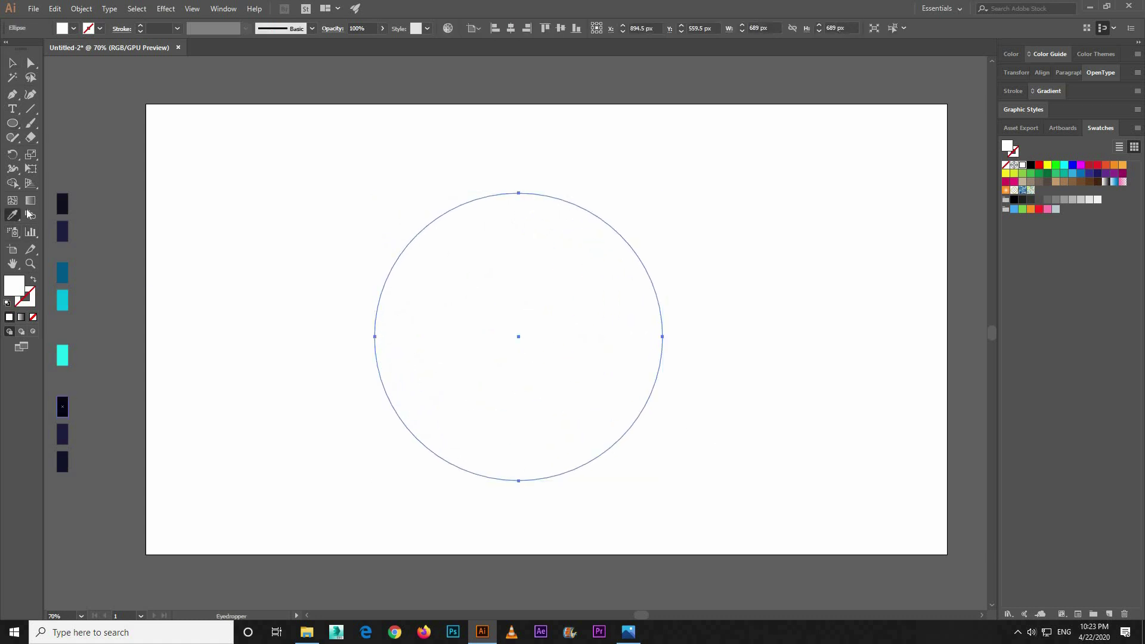
pyautogui.click(10, 65)
pyautogui.click(236, 171)
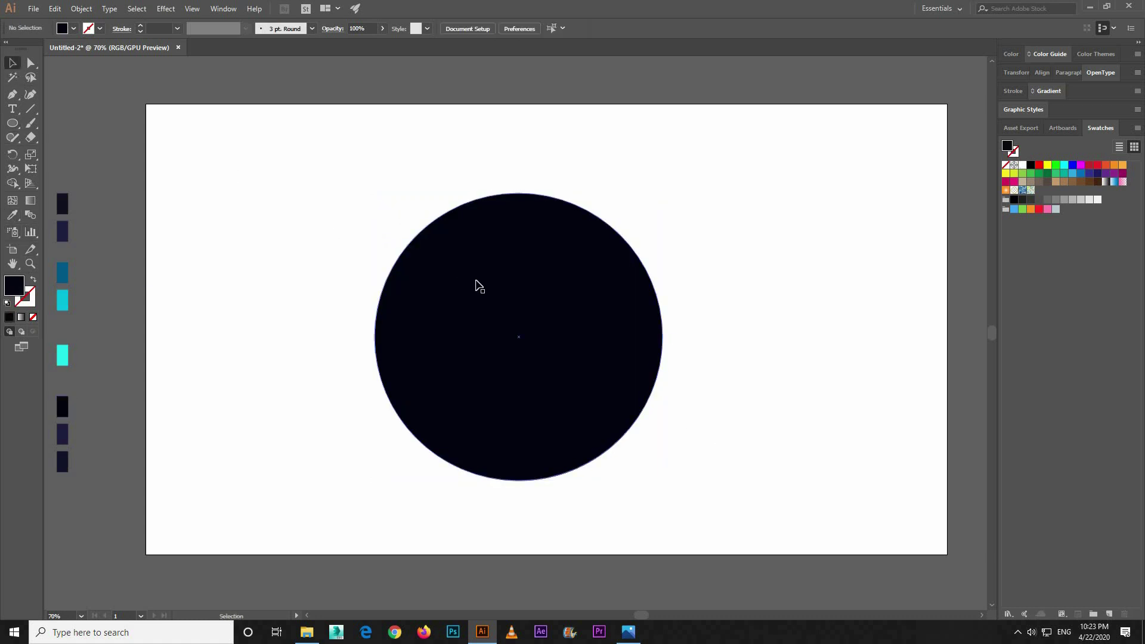
# Step: Duplicate the circle slightly above itself and copy the overlapping pair directly to its right
pyautogui.moveTo(476, 281); pyautogui.dragTo(476, 272)
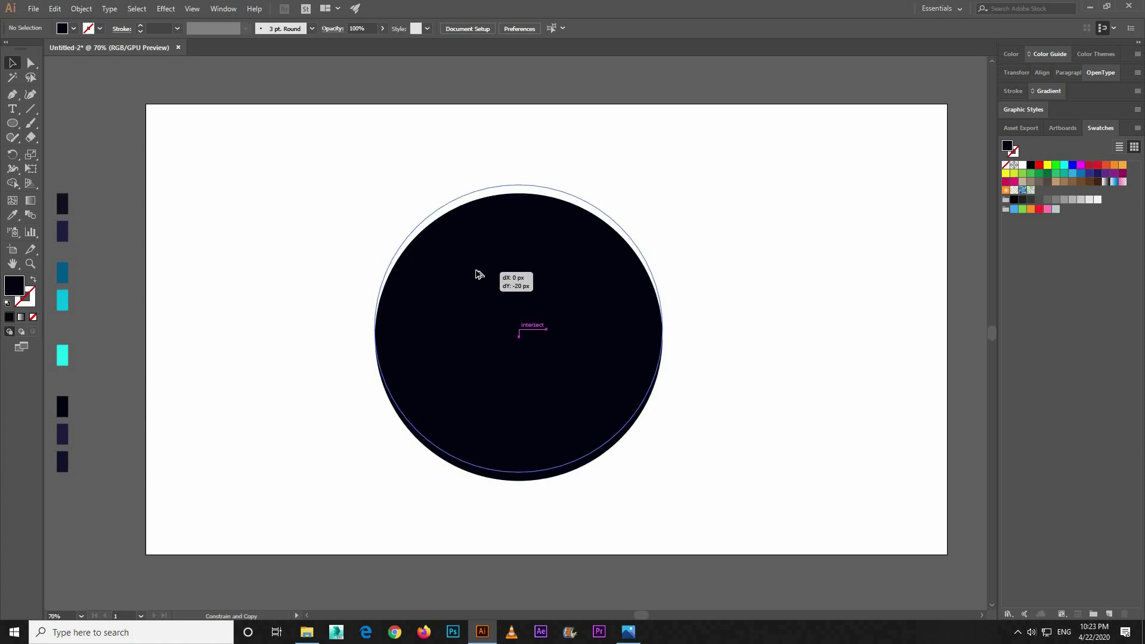
pyautogui.moveTo(480, 272); pyautogui.dragTo(480, 272)
pyautogui.moveTo(614, 347); pyautogui.dragTo(902, 346)
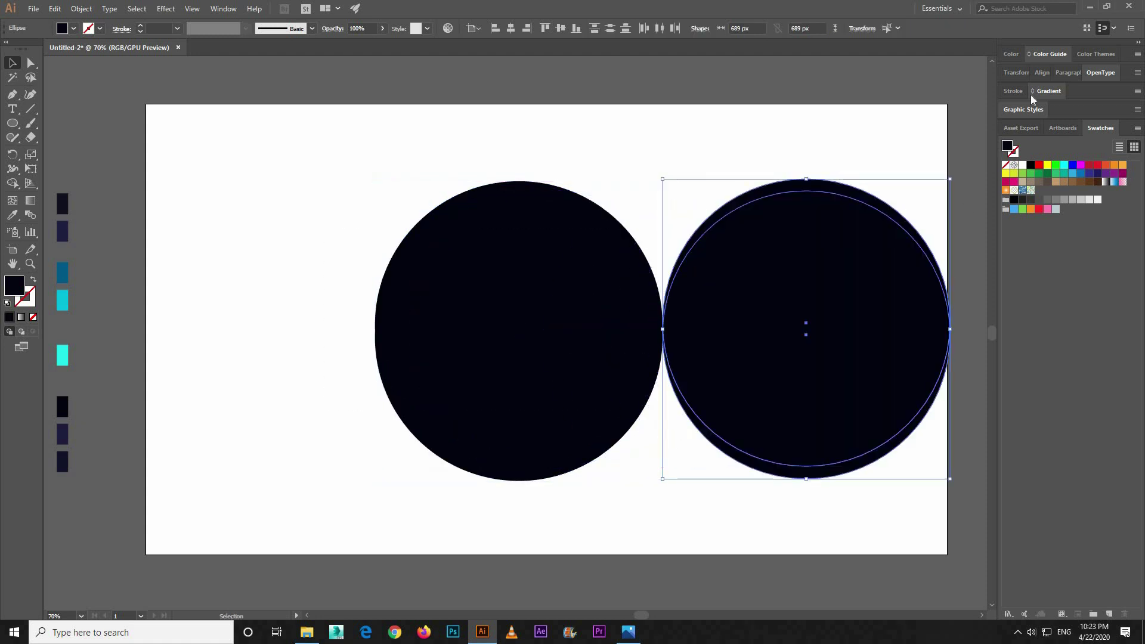
# Step: Cut the right-hand circle pair into a crescent with Pathfinder's Minus Front and delete the upper circle of the left-hand pair
pyautogui.click(225, 9)
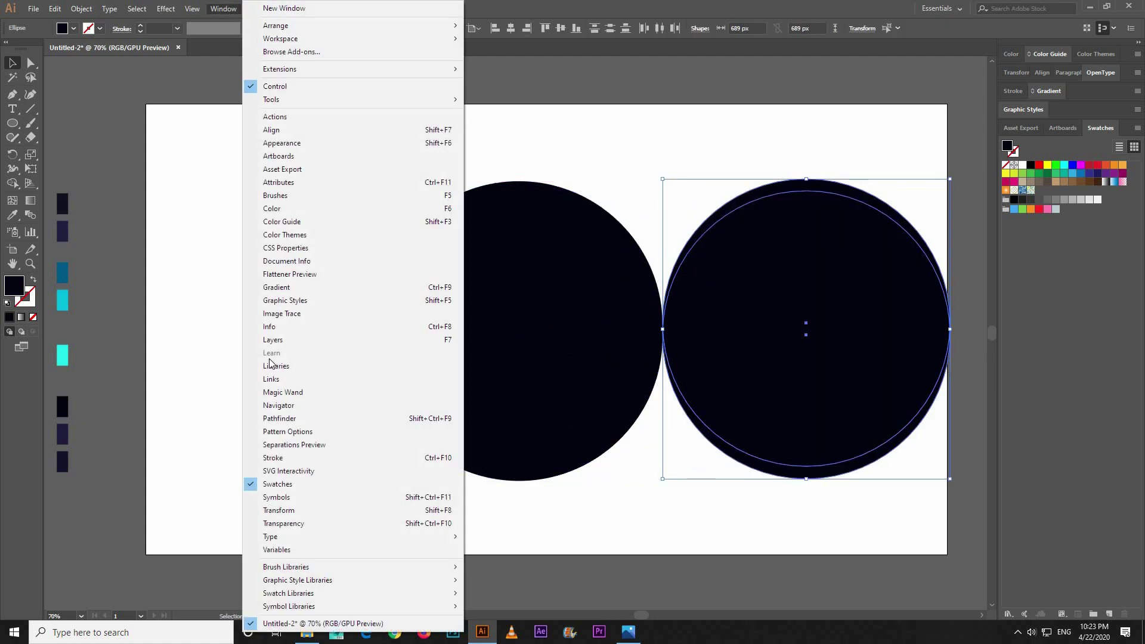
pyautogui.click(279, 418)
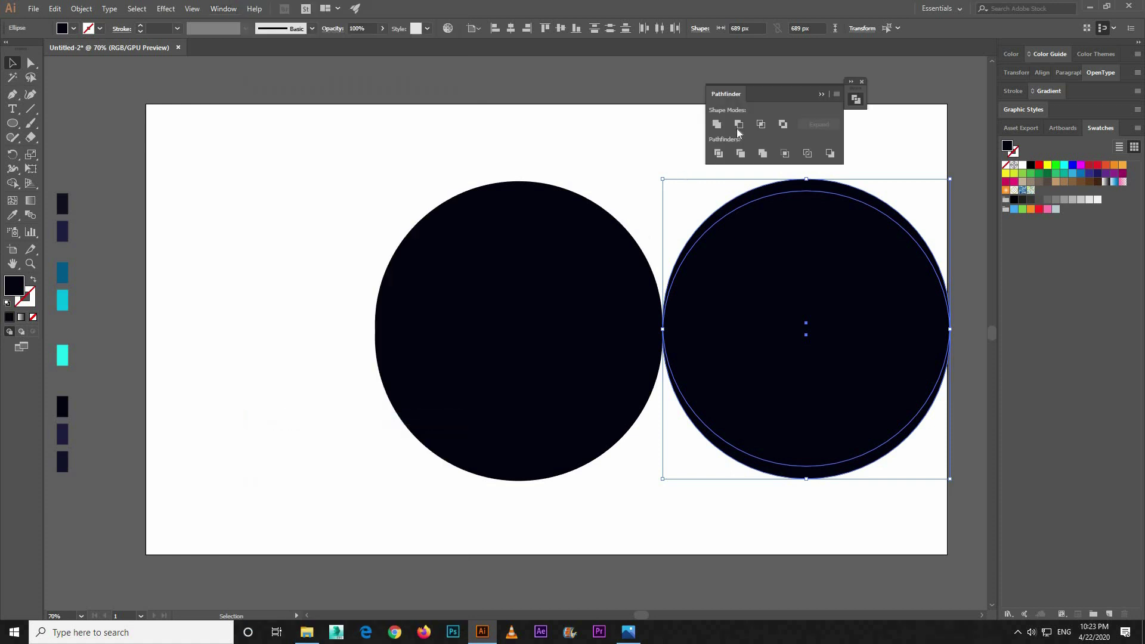
pyautogui.click(739, 125)
pyautogui.click(756, 442)
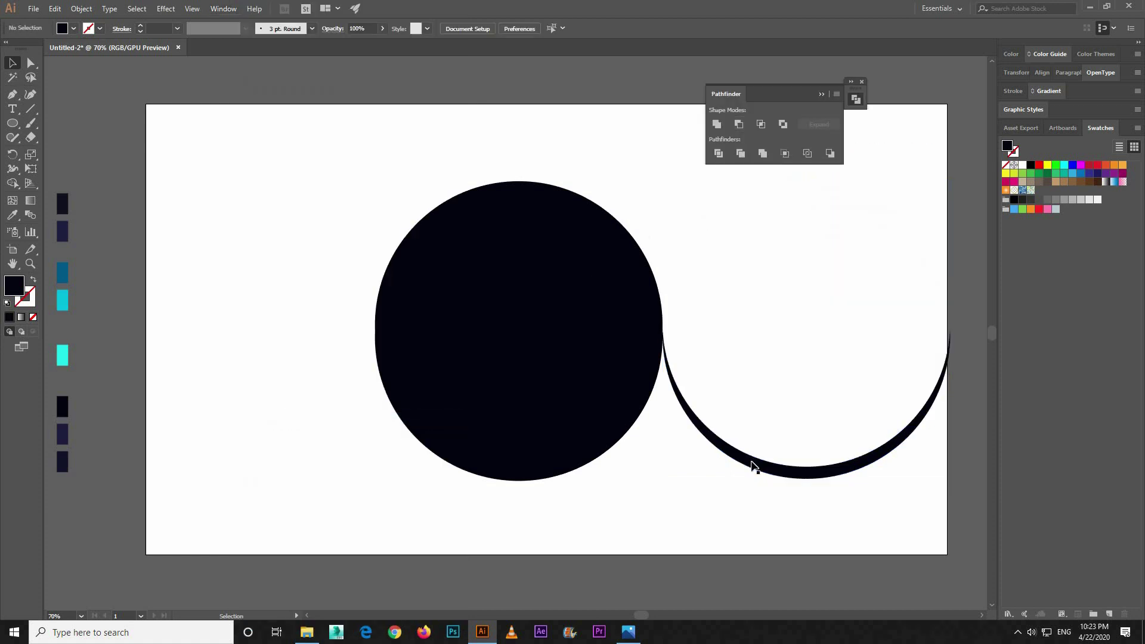
pyautogui.click(571, 397)
pyautogui.press('Delete')
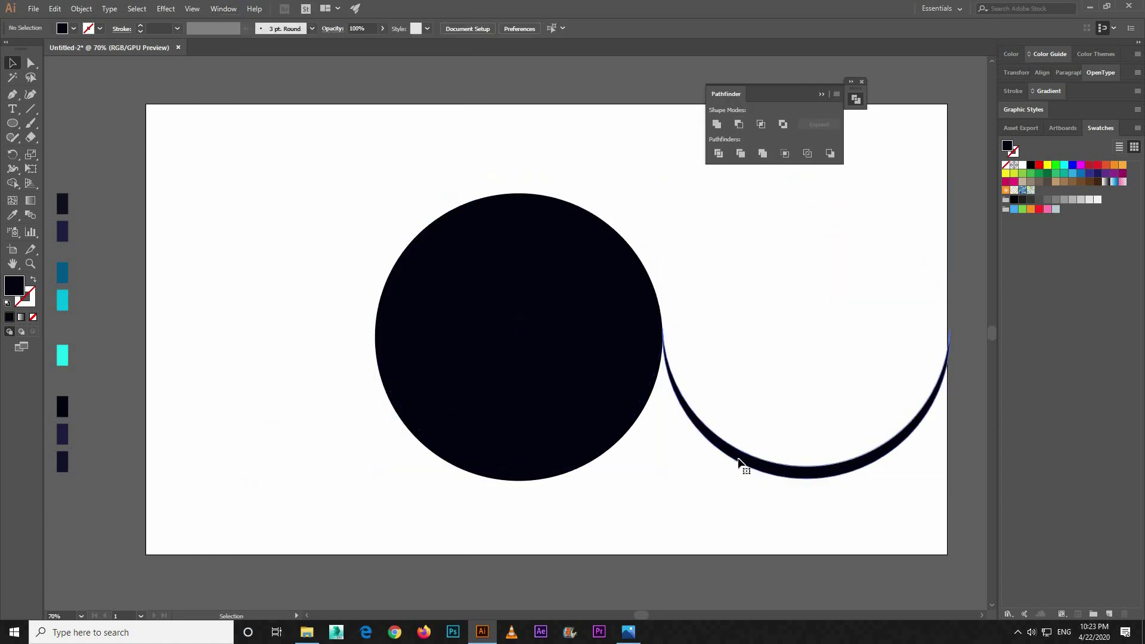
# Step: Recolour the crescent with the dark purple sample colour below the near-black one and move it against the circle's lower edge
pyautogui.click(12, 214)
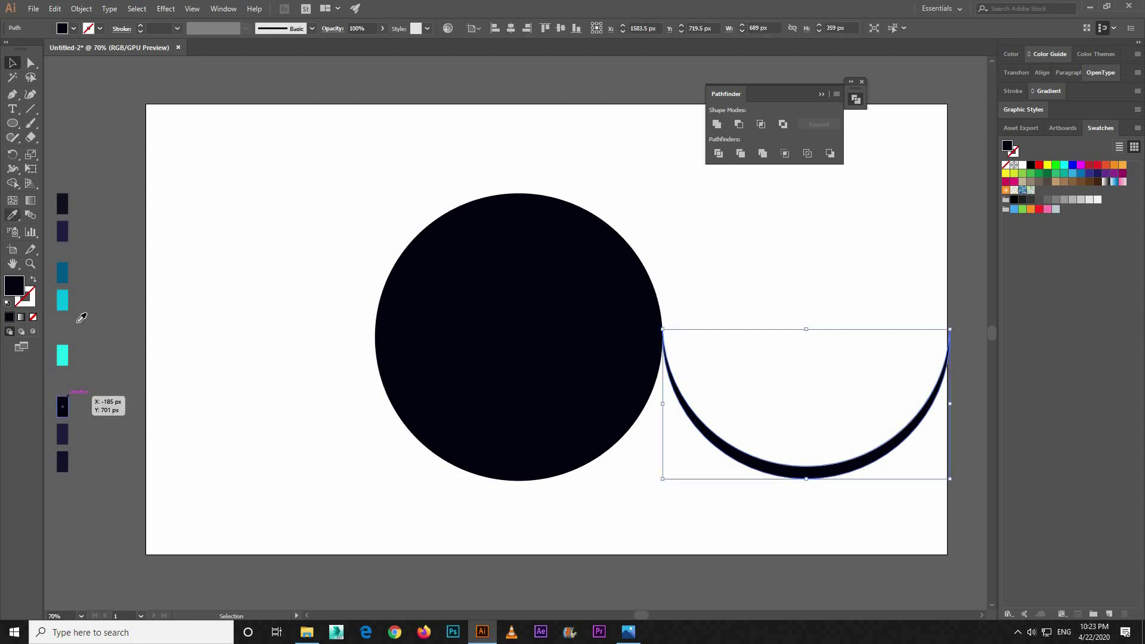
pyautogui.click(68, 429)
pyautogui.press('v')
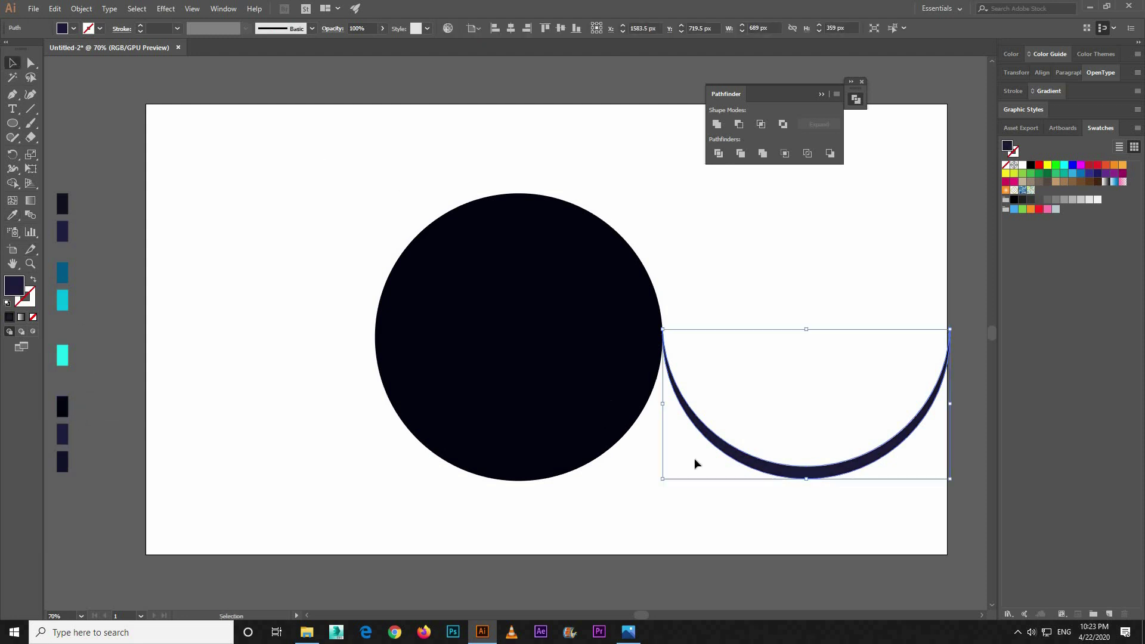
pyautogui.click(716, 451)
pyautogui.moveTo(716, 452); pyautogui.dragTo(440, 467)
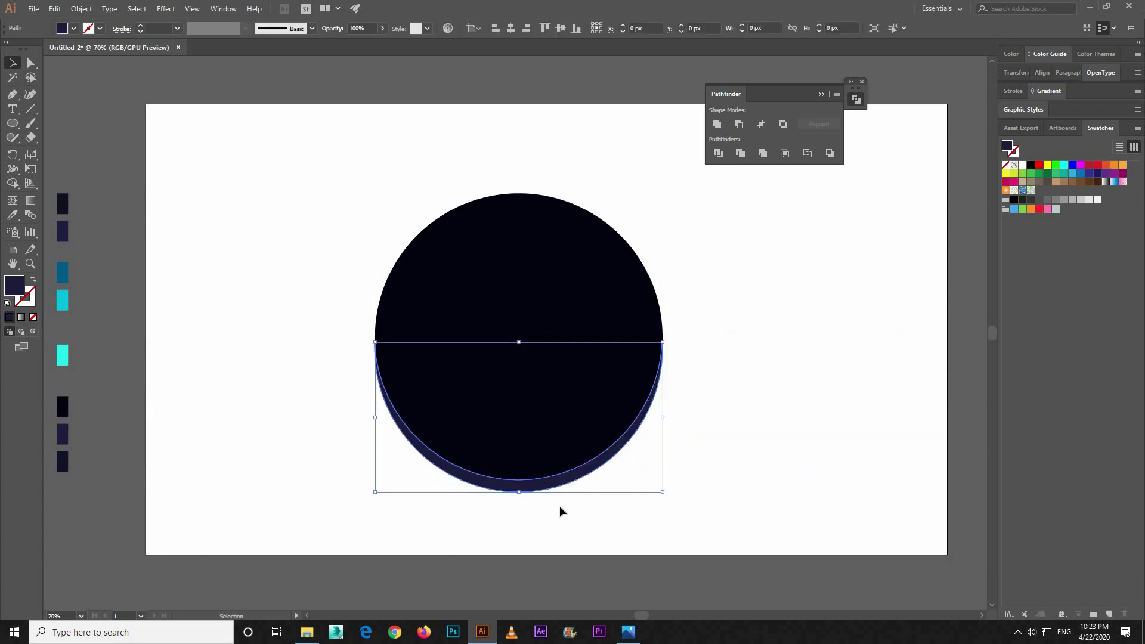
# Step: Try nudging the crescent upward and sending it behind the circle, and undo the changes
pyautogui.press('Up')
pyautogui.press('Up')
pyautogui.press('Up')
pyautogui.press('Up')
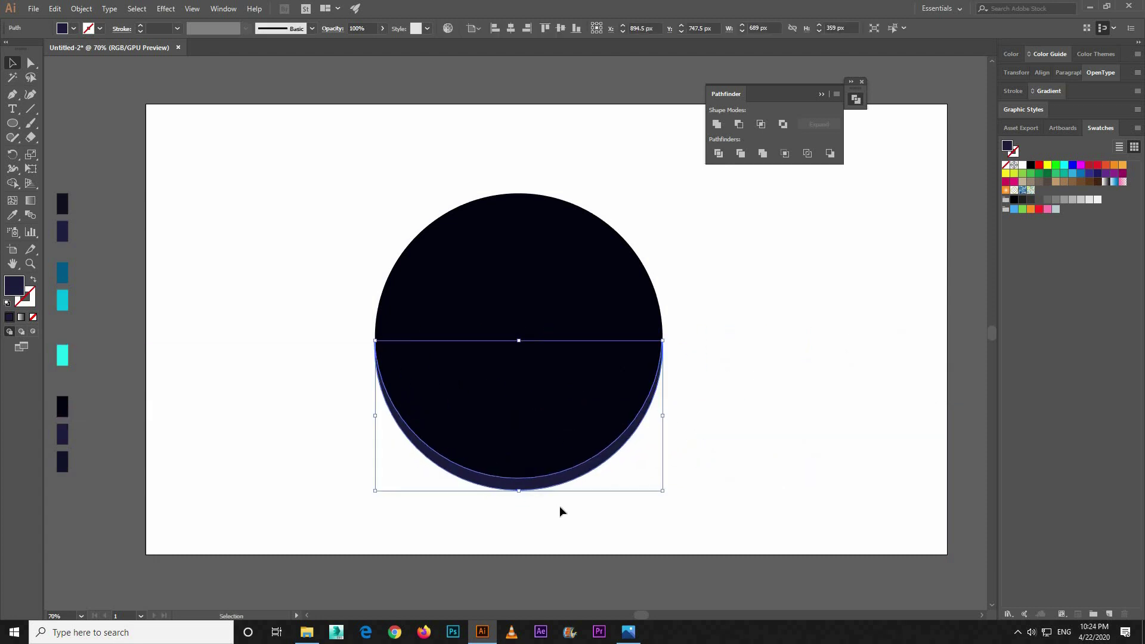
pyautogui.rightClick(560, 494)
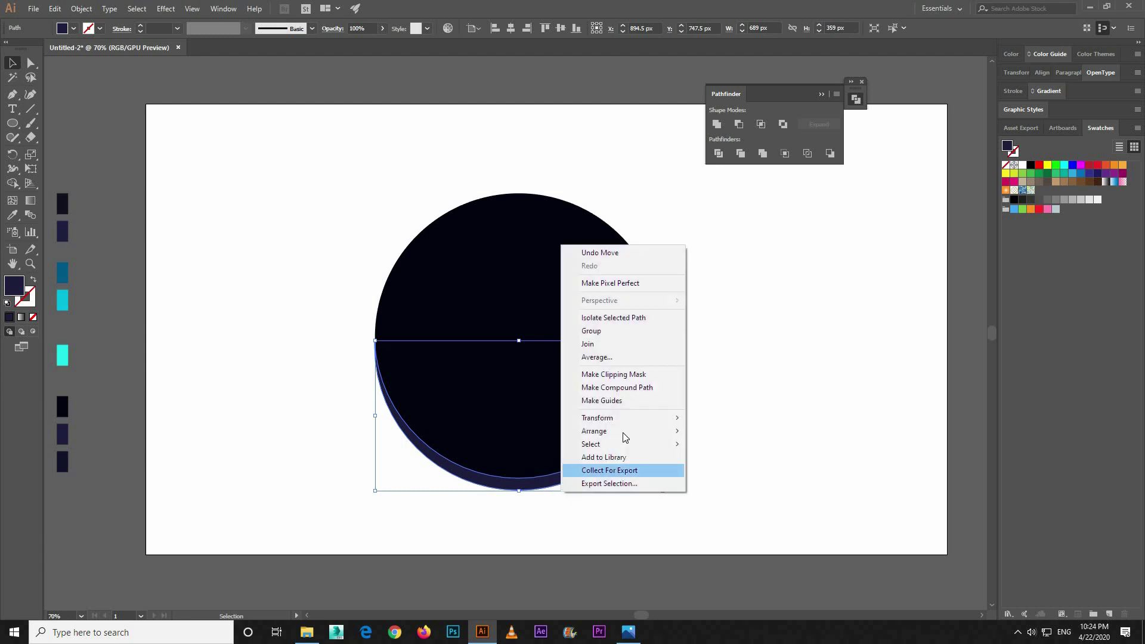
pyautogui.moveTo(657, 431)
pyautogui.click(735, 471)
pyautogui.click(738, 504)
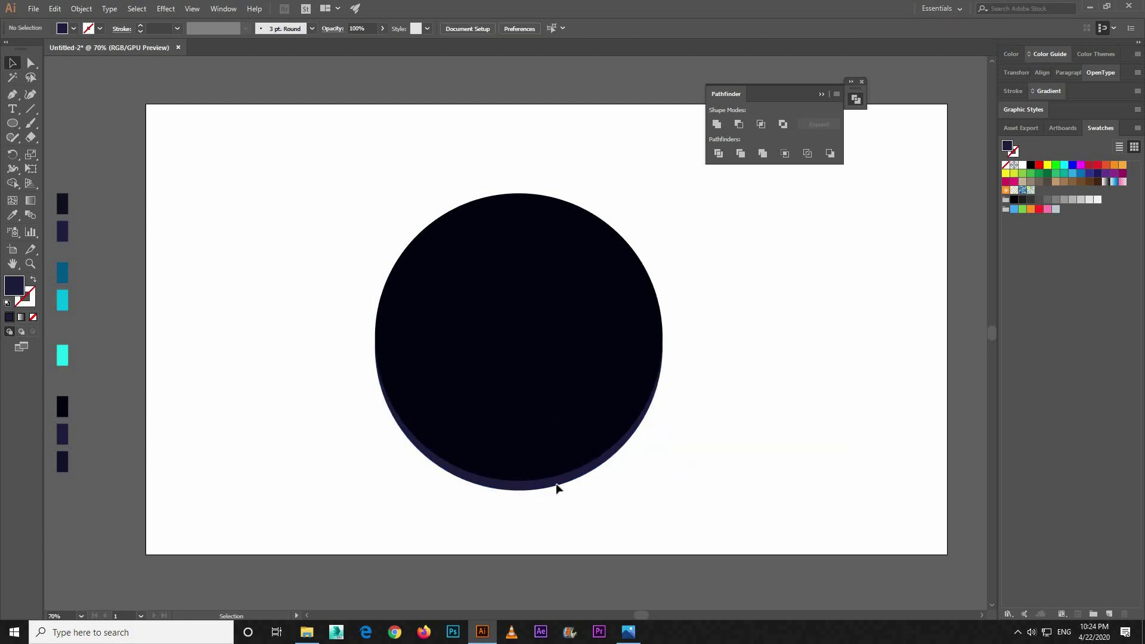
pyautogui.hotkey('ctrl', 'z')
# Step: Group the circle and crescent, scale the group proportionally to about 29 px wide, and place it near the artboard's centre
pyautogui.moveTo(690, 508); pyautogui.dragTo(411, 269)
pyautogui.hotkey('ctrl', 'g')
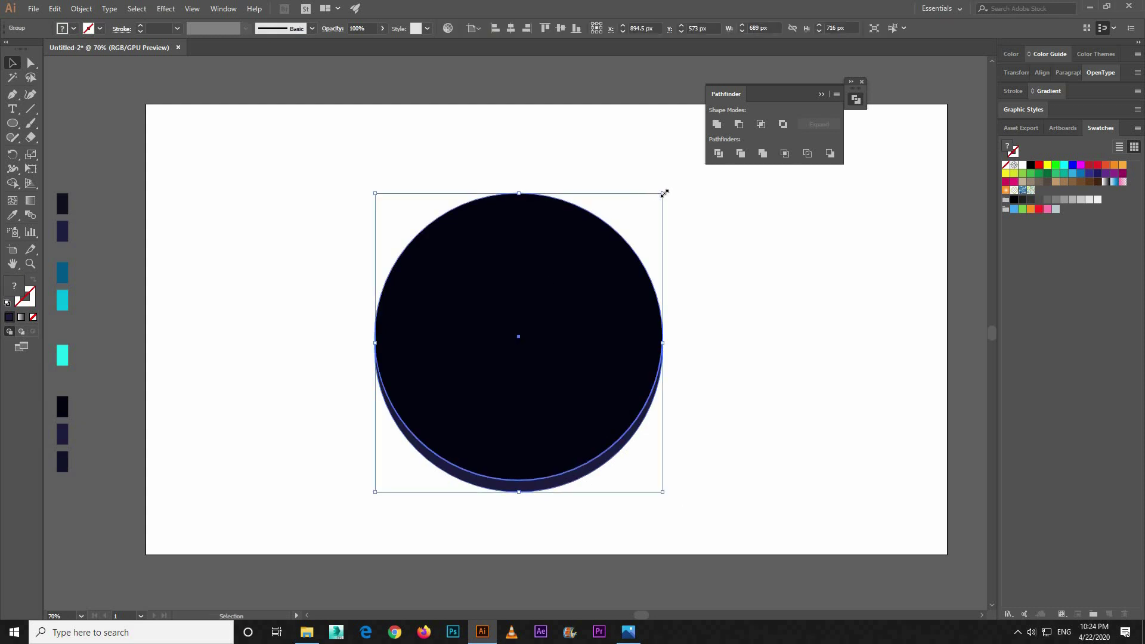
pyautogui.moveTo(664, 194); pyautogui.dragTo(526, 273)
pyautogui.click(533, 377)
pyautogui.moveTo(518, 343); pyautogui.dragTo(540, 310)
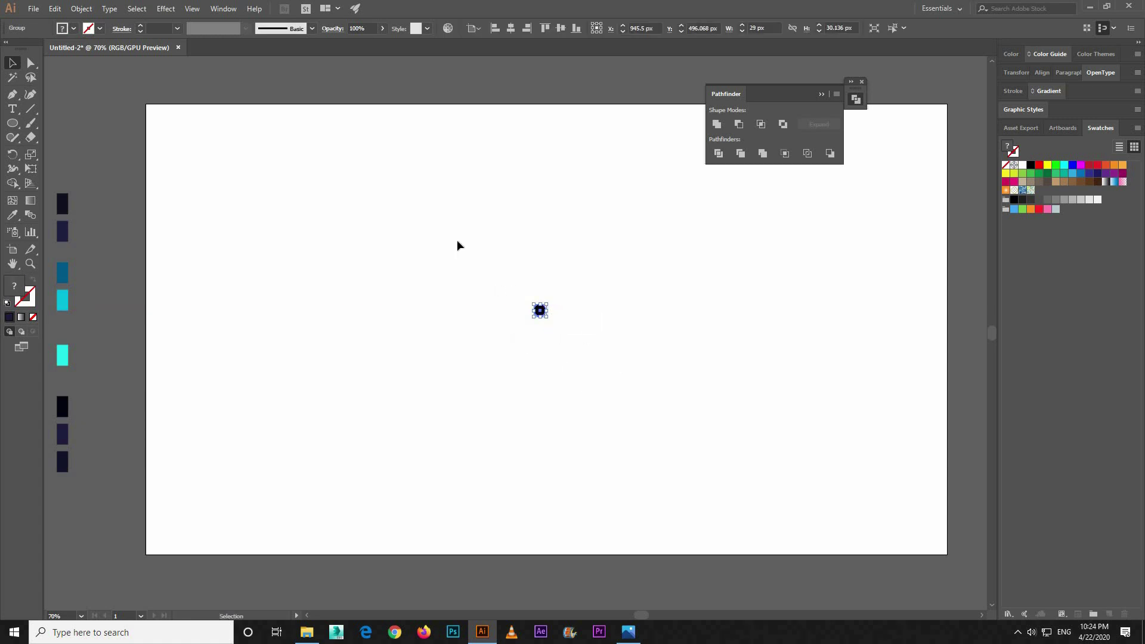
# Step: Make a new pattern swatch from the selected circle-and-crescent group
pyautogui.click(81, 10)
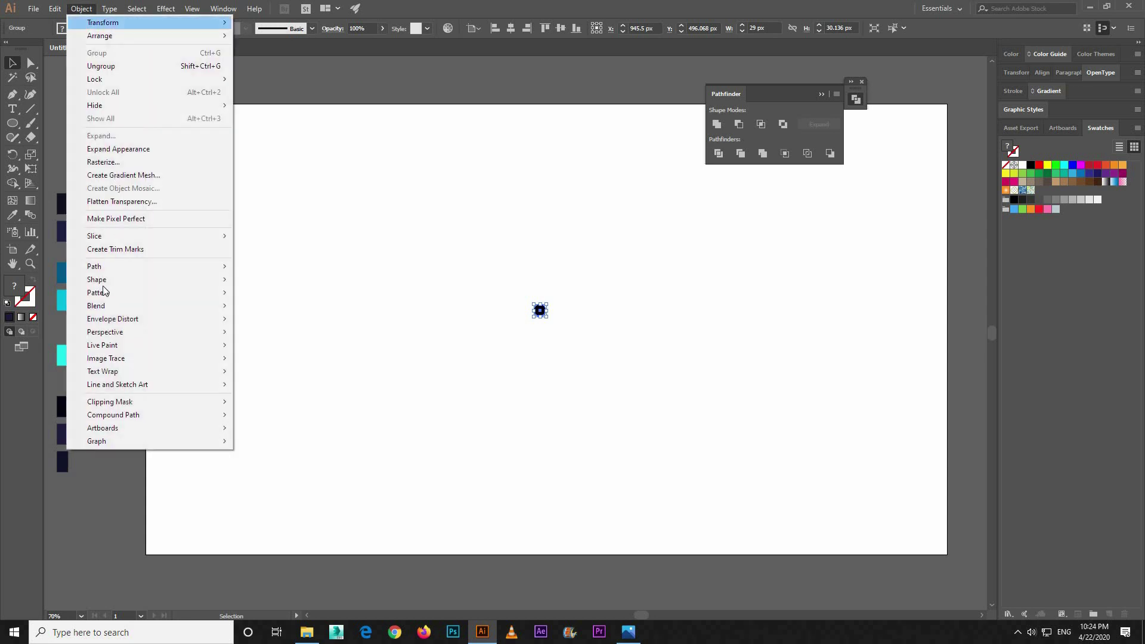
pyautogui.moveTo(109, 293)
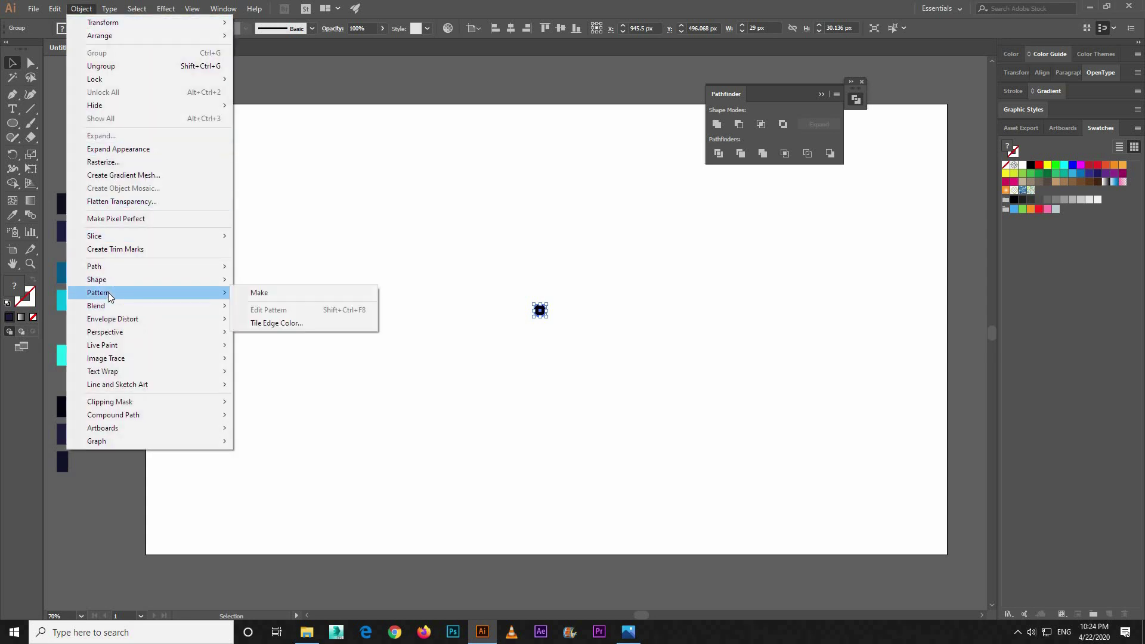
pyautogui.click(289, 292)
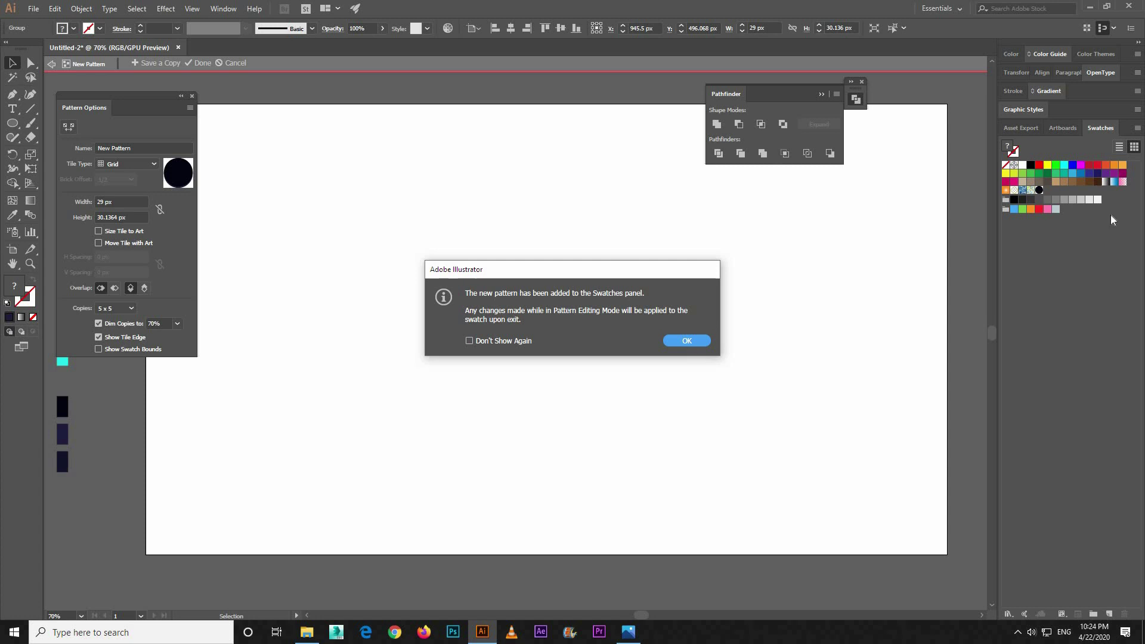
pyautogui.click(686, 341)
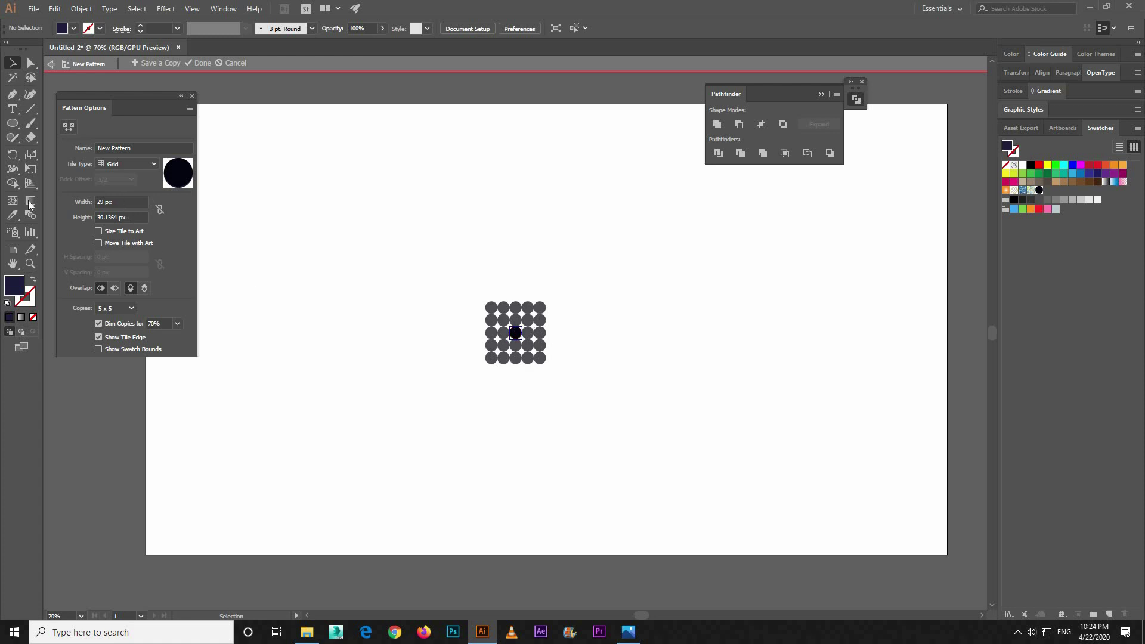
# Step: Set the pattern tile to 75 px wide and 75 px high and finish editing the pattern
pyautogui.moveTo(115, 202); pyautogui.dragTo(30, 203)
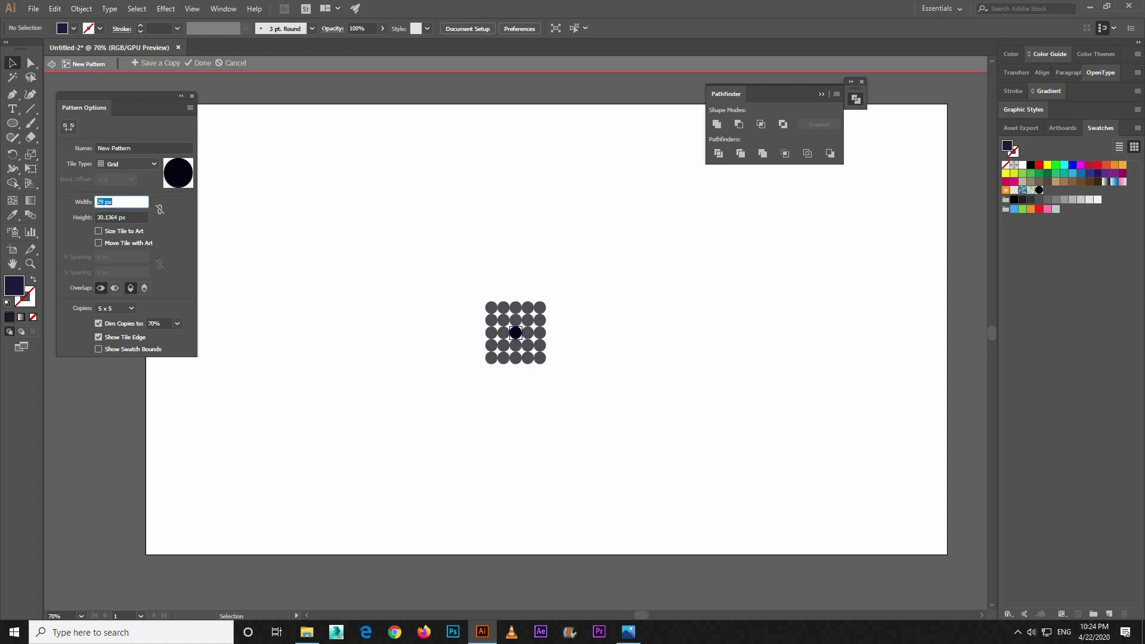
pyautogui.write('75')
pyautogui.press('Tab')
pyautogui.write('75')
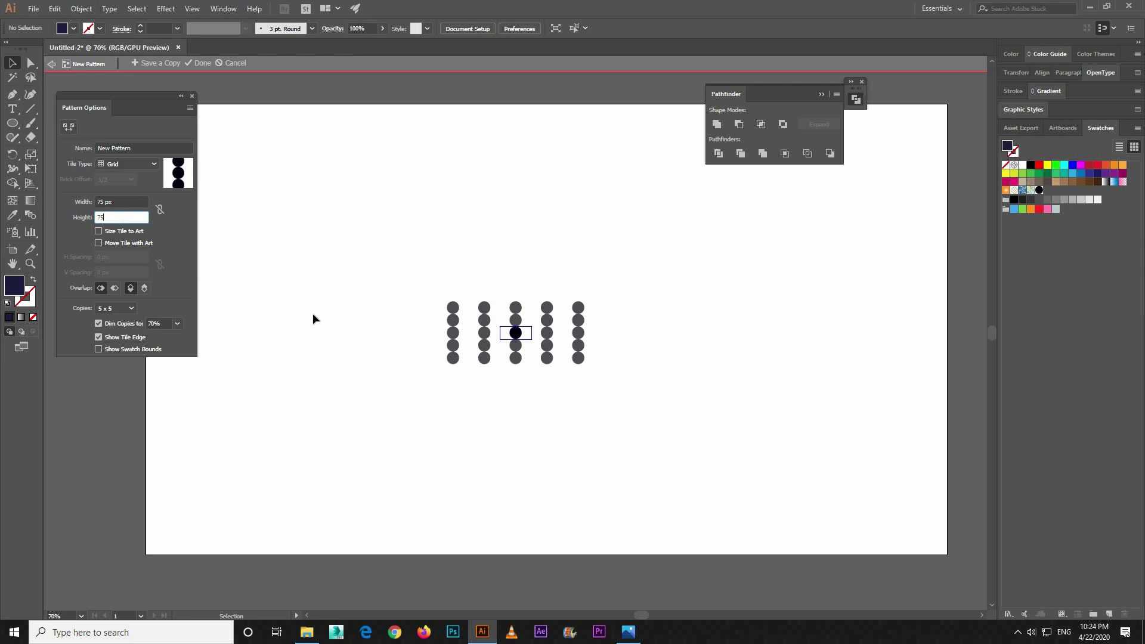
pyautogui.press('Return')
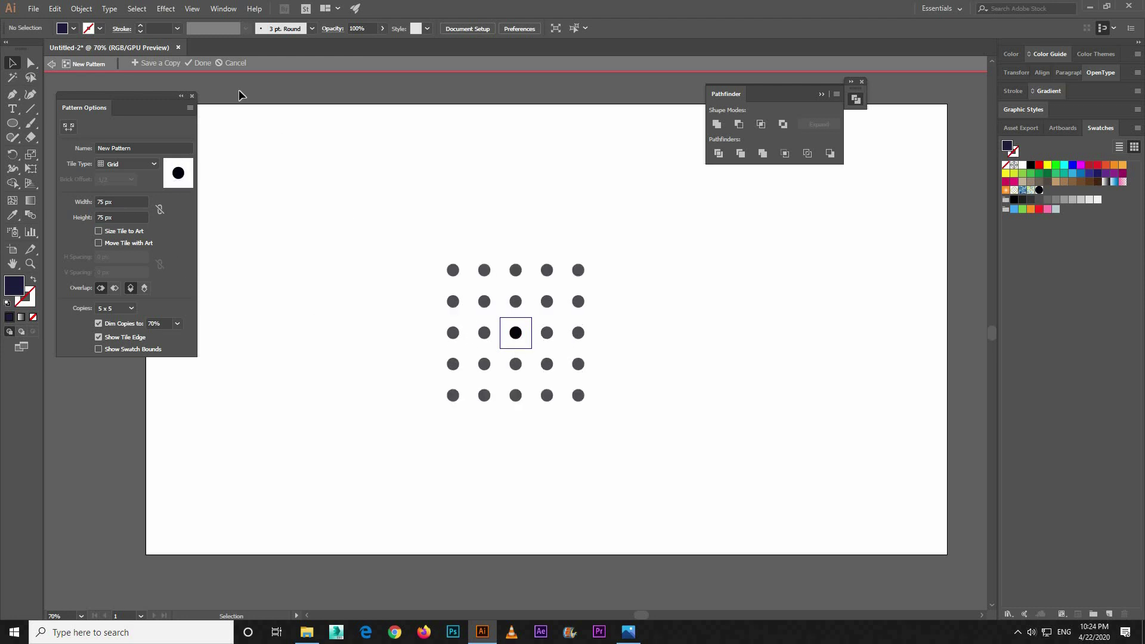
pyautogui.click(201, 63)
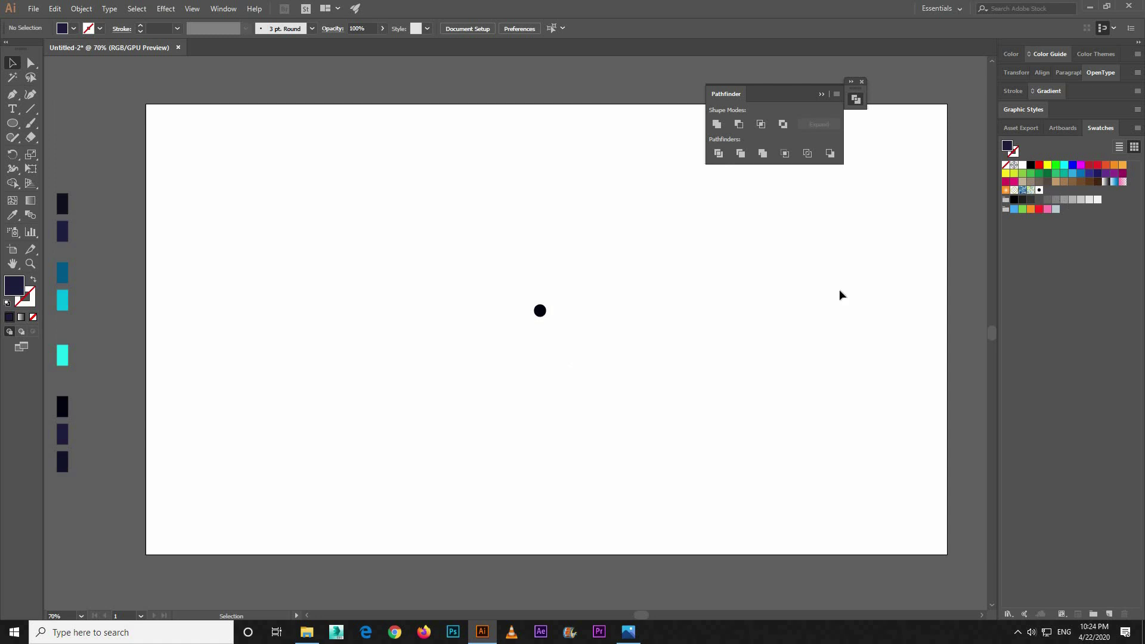
# Step: Delete the original hole group and draw a 1920 × 1080 px rectangle covering the whole artboard
pyautogui.moveTo(678, 406); pyautogui.dragTo(405, 286)
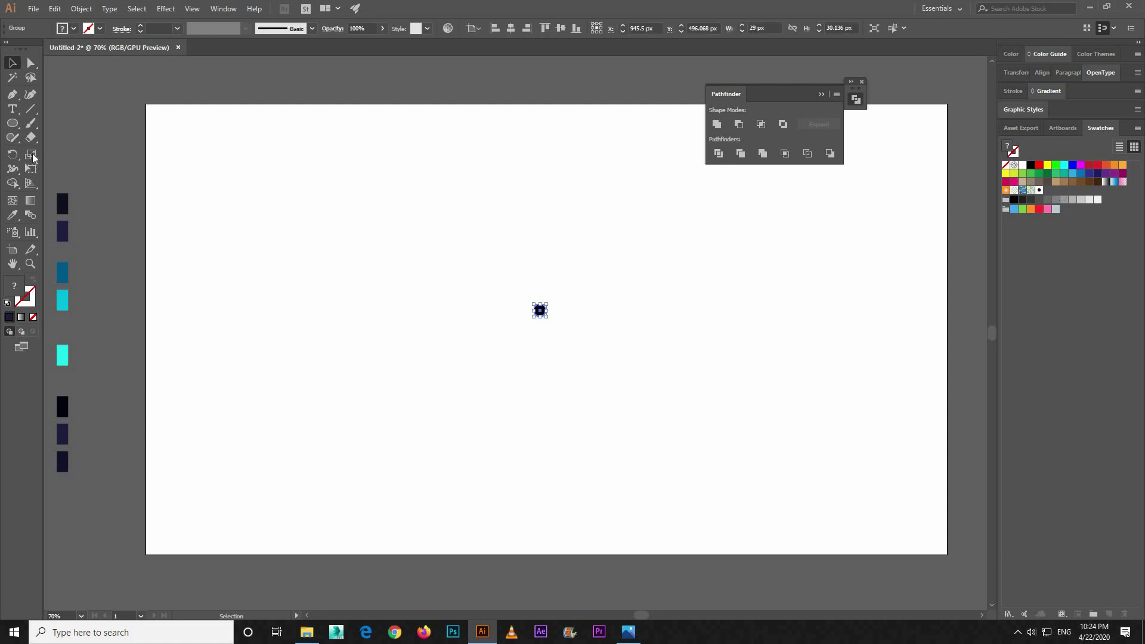
pyautogui.press('Delete')
pyautogui.click(13, 126)
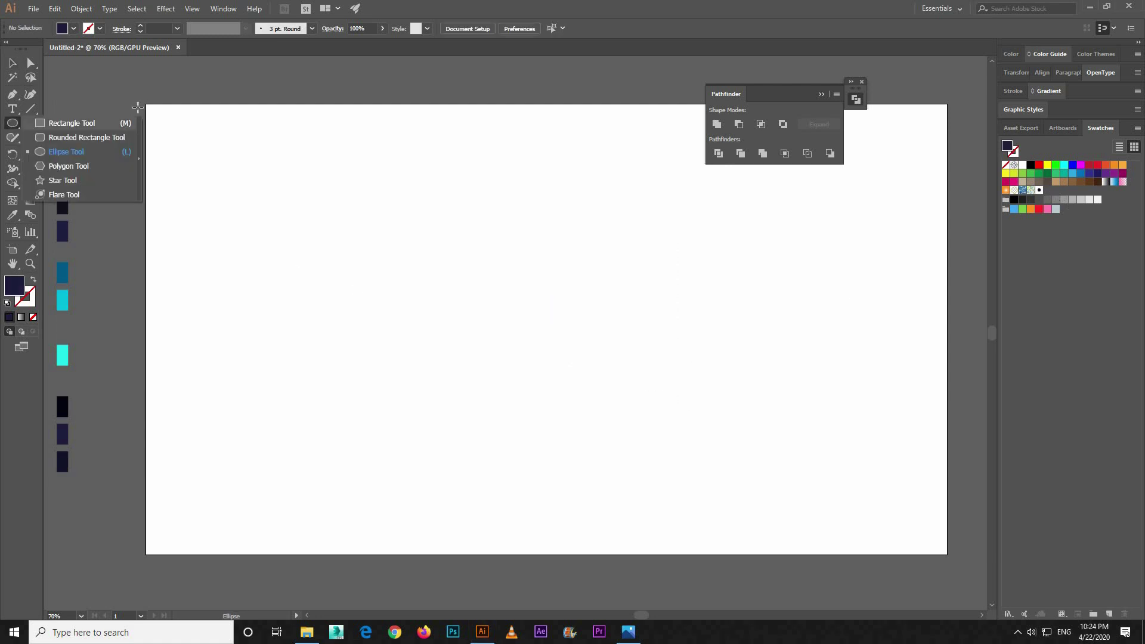
pyautogui.press('m')
pyautogui.moveTo(146, 105); pyautogui.dragTo(948, 555)
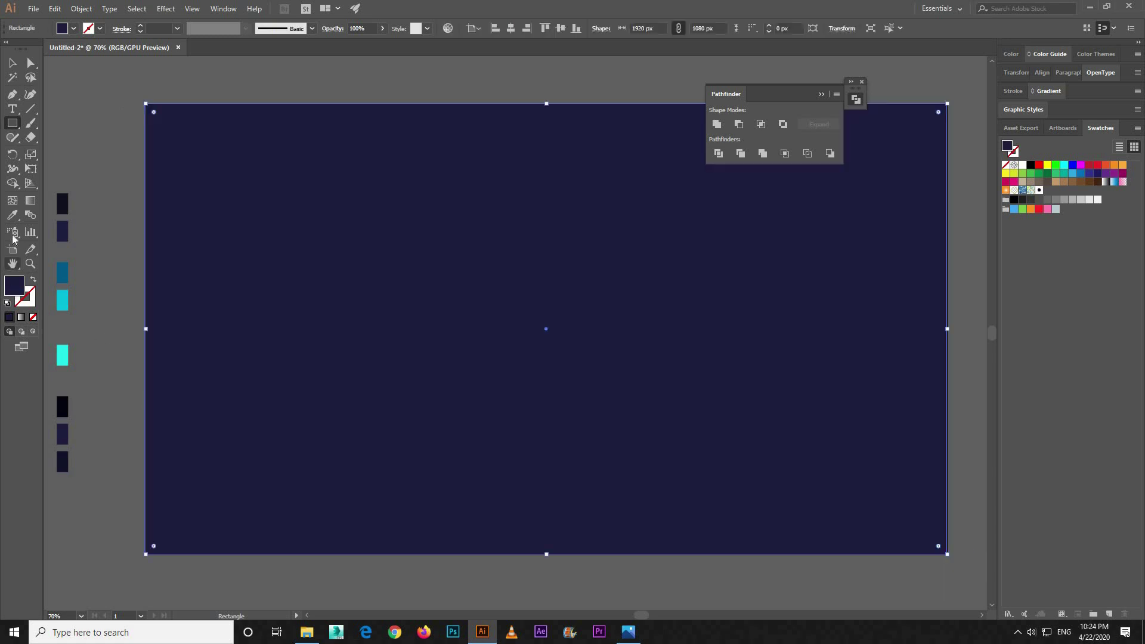
# Step: Recolour the full-artboard rectangle with the lowest dark navy sample colour and deselect it
pyautogui.click(12, 214)
pyautogui.click(65, 458)
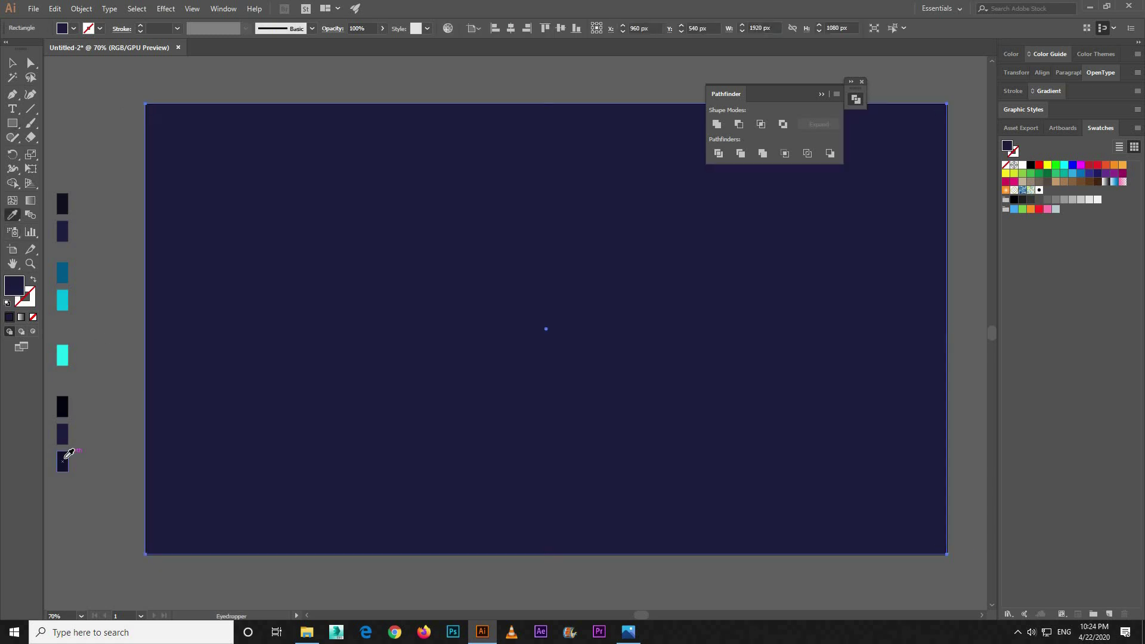
pyautogui.click(65, 458)
pyautogui.press('v')
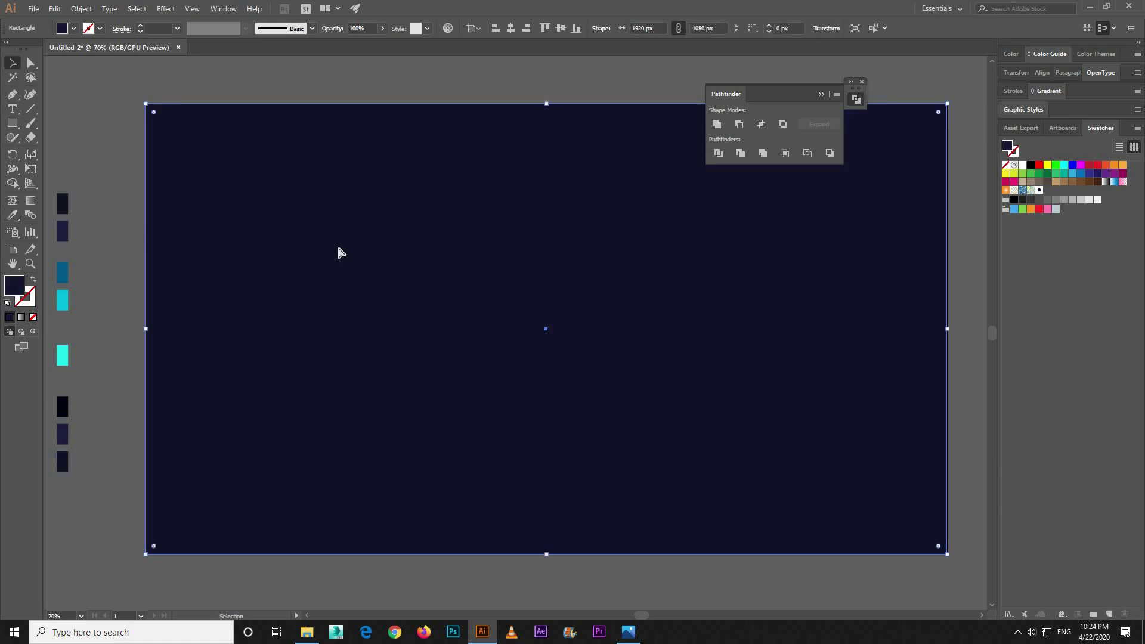
pyautogui.click(119, 285)
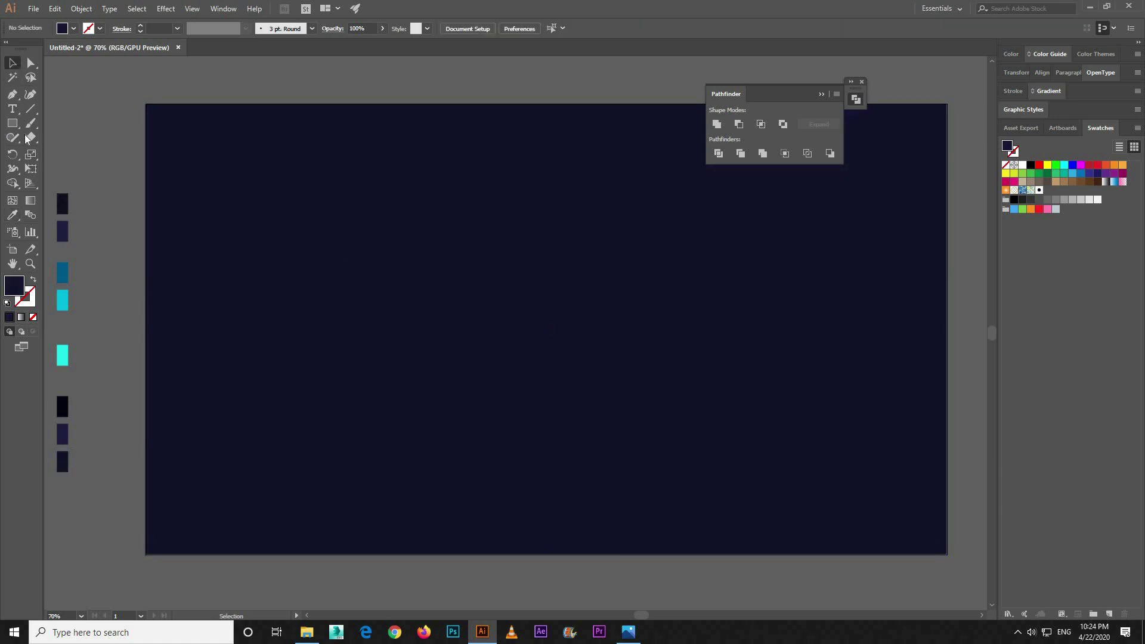
# Step: Try filling a rectangle of about 1862 × 1023 px inside the artboard with the hole pattern, and undo the fill
pyautogui.press('m')
pyautogui.moveTo(157, 114); pyautogui.dragTo(936, 542)
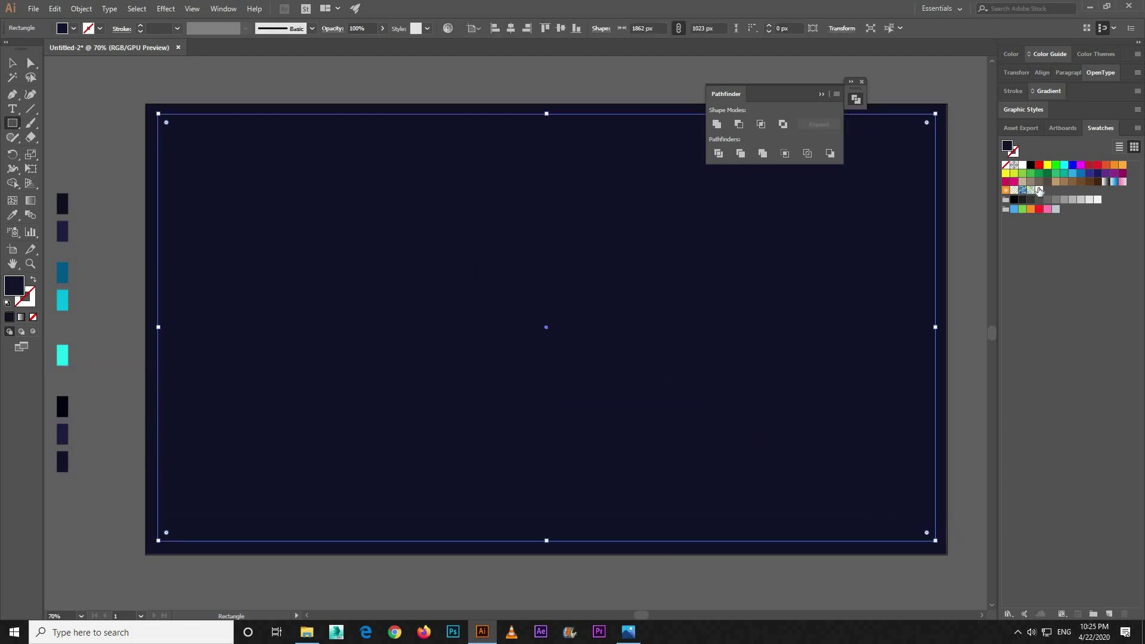
pyautogui.click(1039, 190)
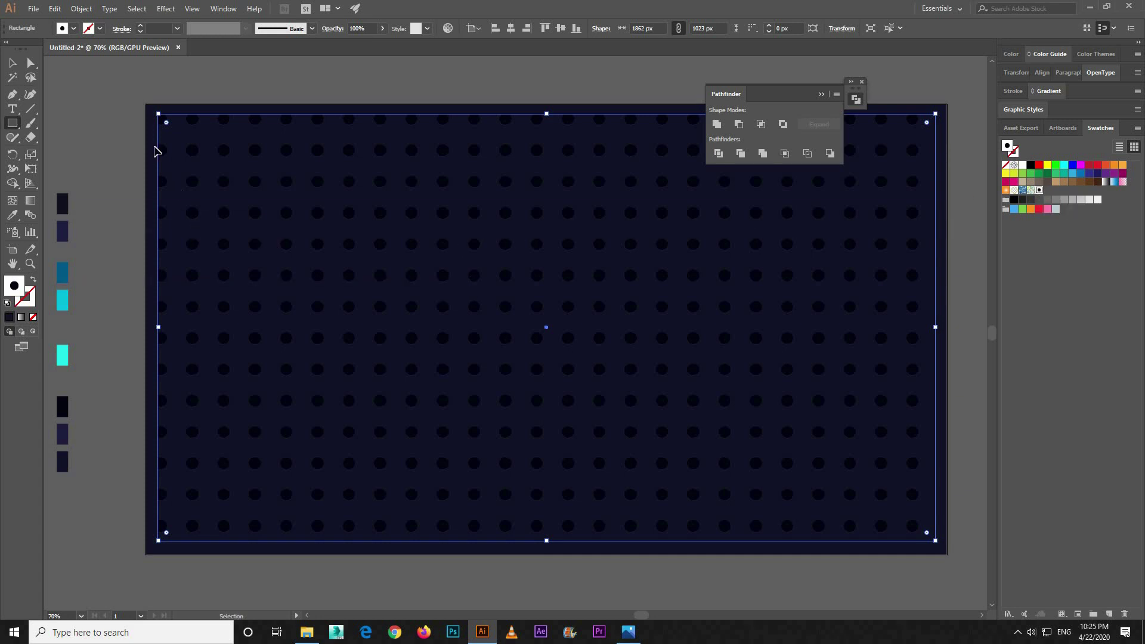
pyautogui.hotkey('ctrl', 'z')
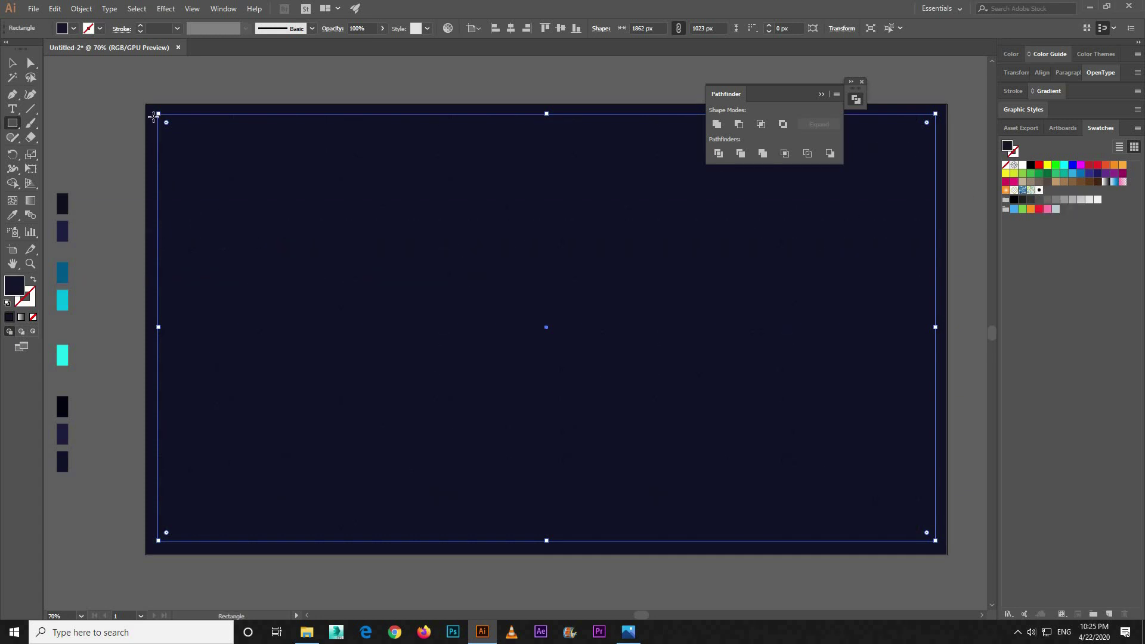
pyautogui.hotkey('ctrl', 'shift', 'a')
# Step: Draw a rectangle of about 1870 × 1027 px just inside the artboard and fill it with the hole pattern swatch
pyautogui.moveTo(152, 111); pyautogui.dragTo(933, 540)
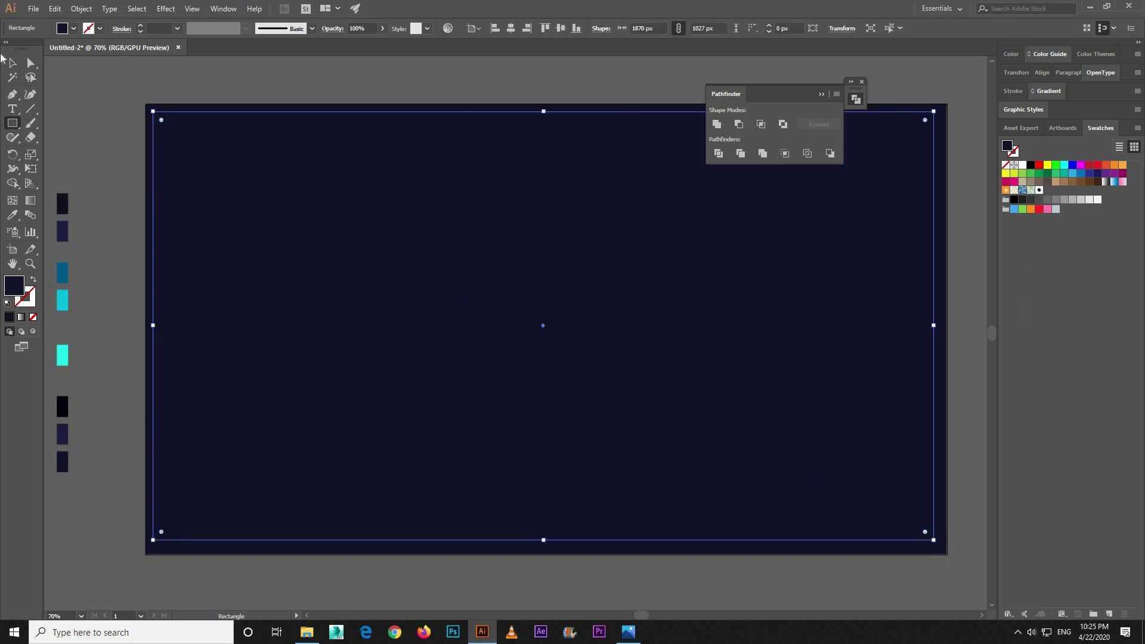
pyautogui.click(12, 65)
# Step: Nudge the pattern-filled rectangle right and down until the rows of holes sit evenly within the artboard
pyautogui.press('Right')
pyautogui.press('Right')
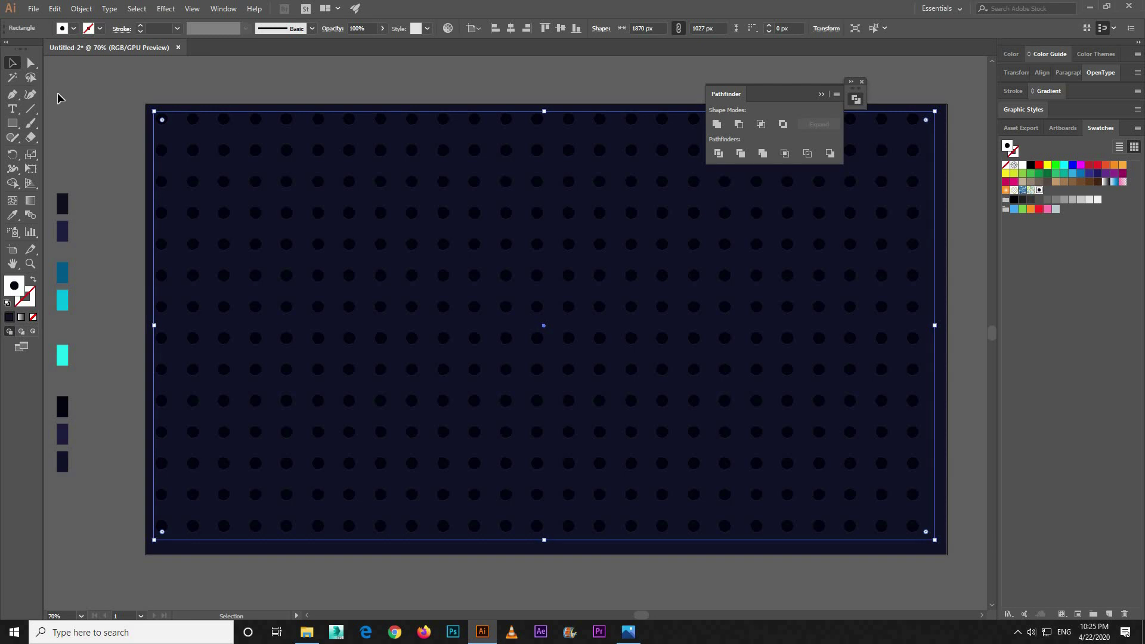
pyautogui.press('Right')
pyautogui.press('Right')
pyautogui.press('Right')
pyautogui.press('Right')
pyautogui.press('Right')
pyautogui.press('Down')
pyautogui.press('Down')
pyautogui.press('Down')
pyautogui.press('Down')
pyautogui.press('Right')
pyautogui.press('Right')
pyautogui.press('Right')
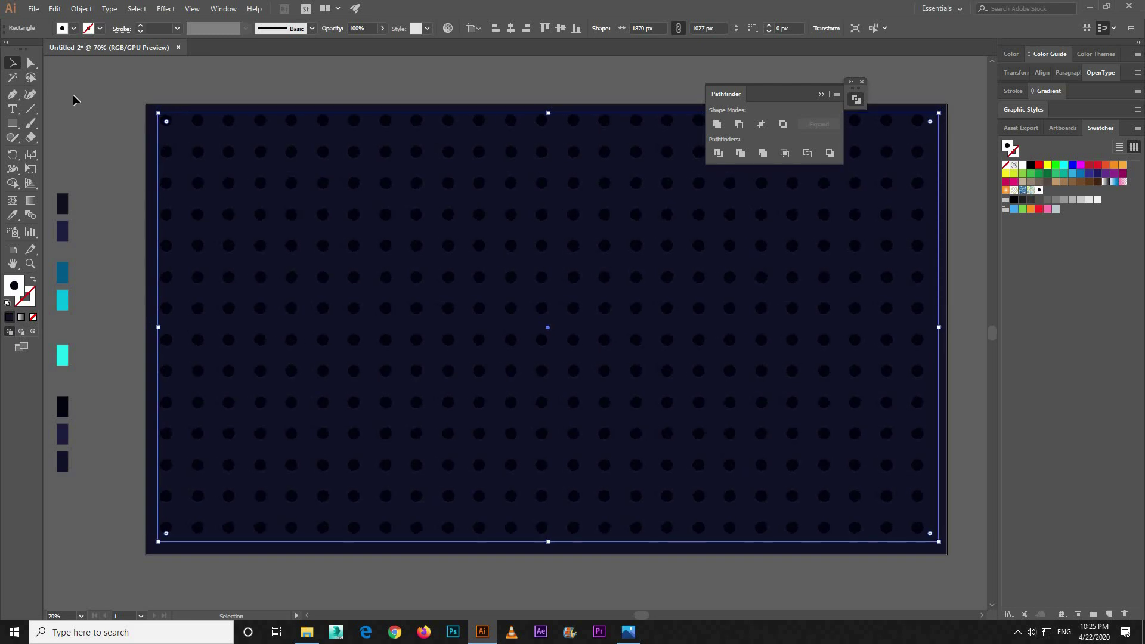
pyautogui.press('Down')
pyautogui.press('Down')
pyautogui.press('Down')
pyautogui.press('Down')
pyautogui.click(76, 94)
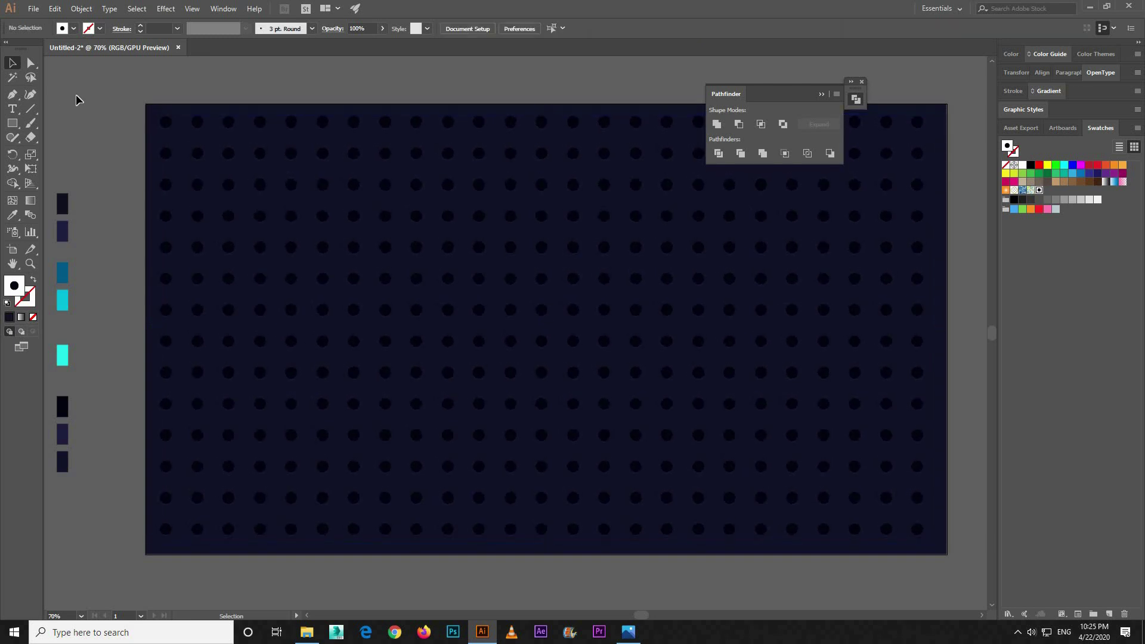
pyautogui.click(284, 214)
pyautogui.press('Right')
pyautogui.press('Right')
pyautogui.press('Right')
pyautogui.press('Right')
pyautogui.press('Right')
pyautogui.press('Down')
# Step: Collapse the Pathfinder panel and lock the pattern-filled rectangle
pyautogui.click(759, 85)
pyautogui.click(821, 95)
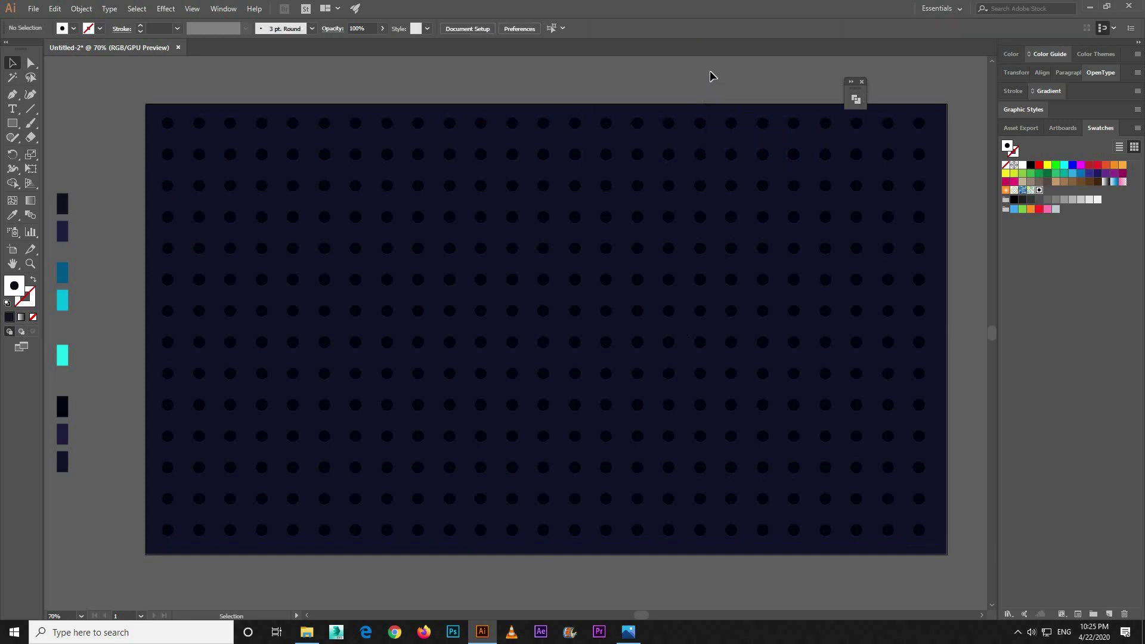
pyautogui.click(691, 121)
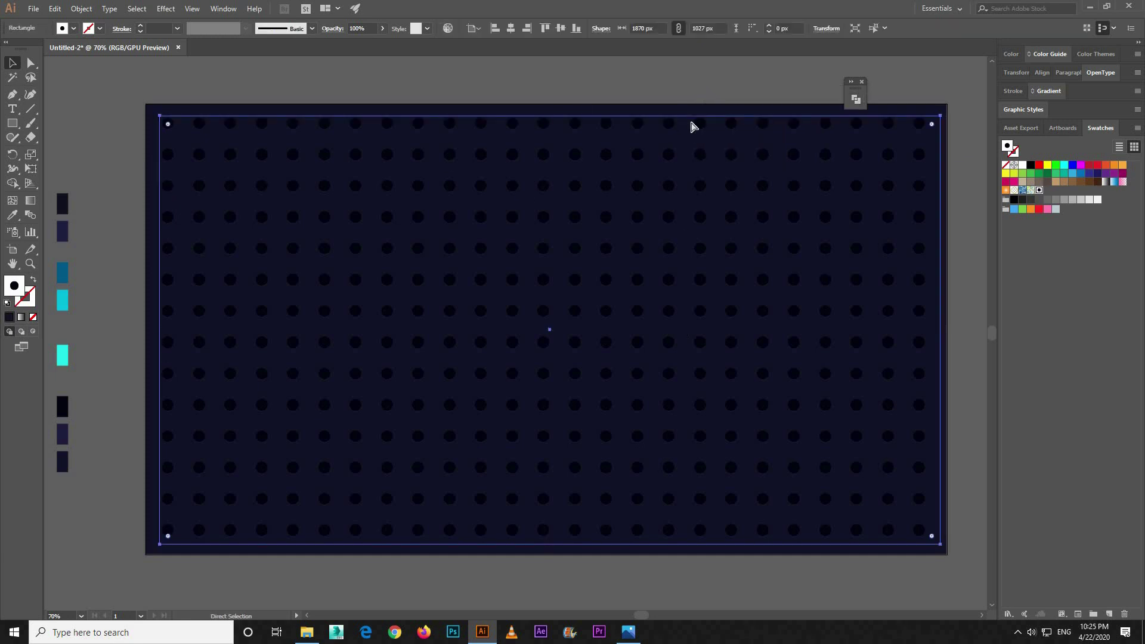
pyautogui.hotkey('ctrl', '2')
# Step: Examine the shading of the pattern holes up close and check the reference image in Photos
pyautogui.hotkey('ctrl', '=')
pyautogui.hotkey('ctrl', '=')
pyautogui.hotkey('ctrl', '=')
pyautogui.hotkey('ctrl', '=')
pyautogui.hotkey('ctrl', '=')
pyautogui.hotkey('ctrl', '=')
pyautogui.hotkey('ctrl', '=')
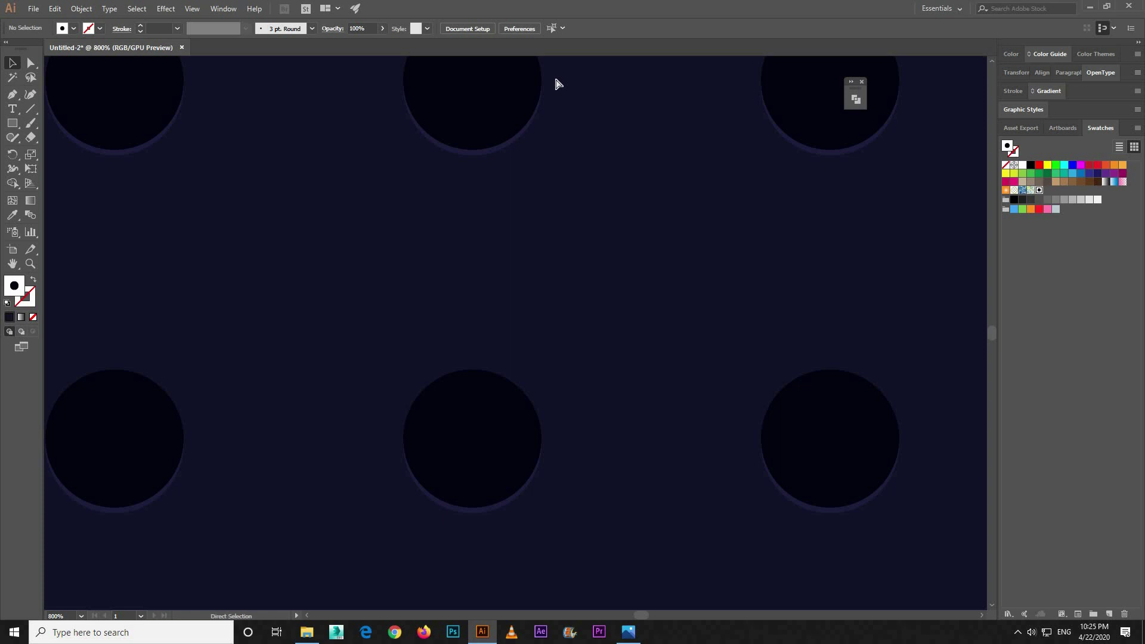
pyautogui.hotkey('ctrl', '-')
pyautogui.hotkey('ctrl', '0')
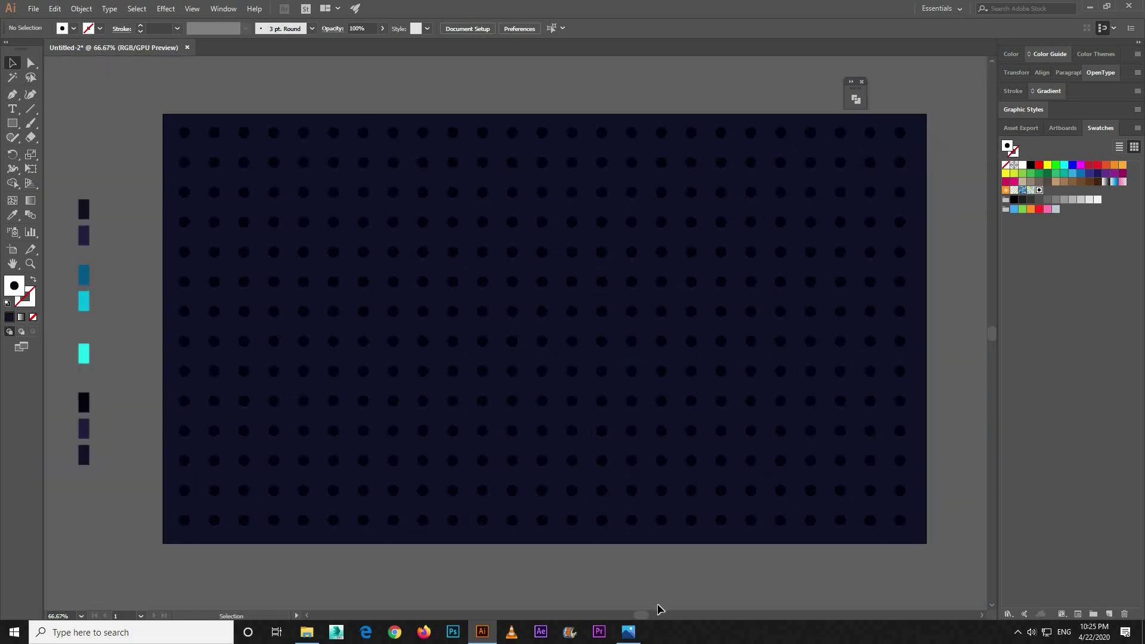
pyautogui.click(625, 634)
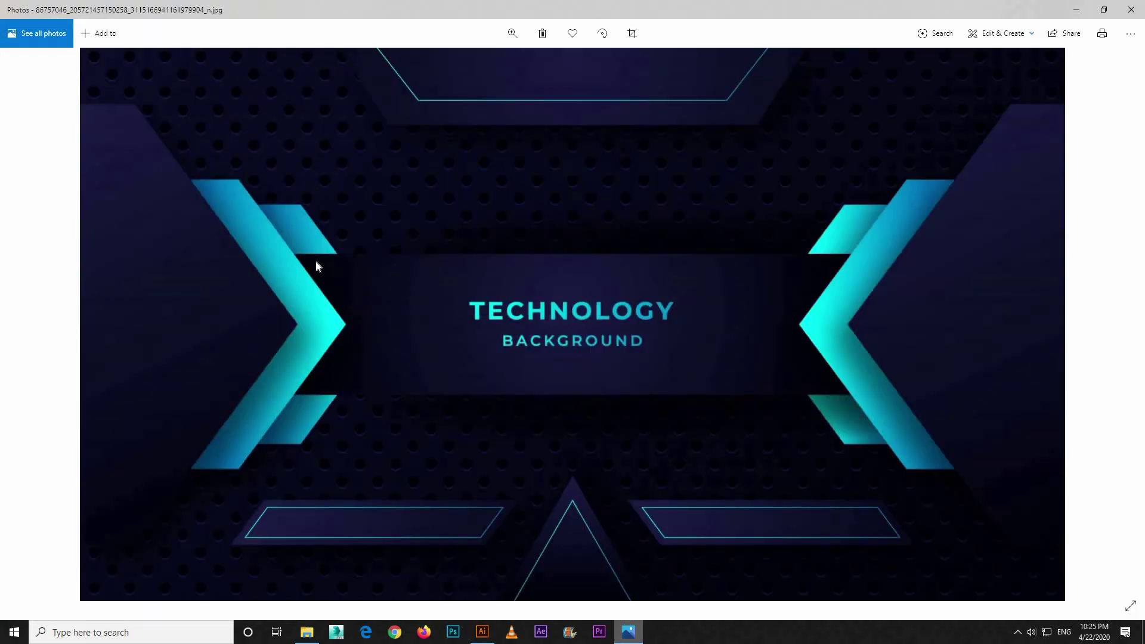
pyautogui.click(484, 633)
# Step: Draw a light blue hexagon about 857 × 742 px over the left part of the artboard
pyautogui.click(19, 126)
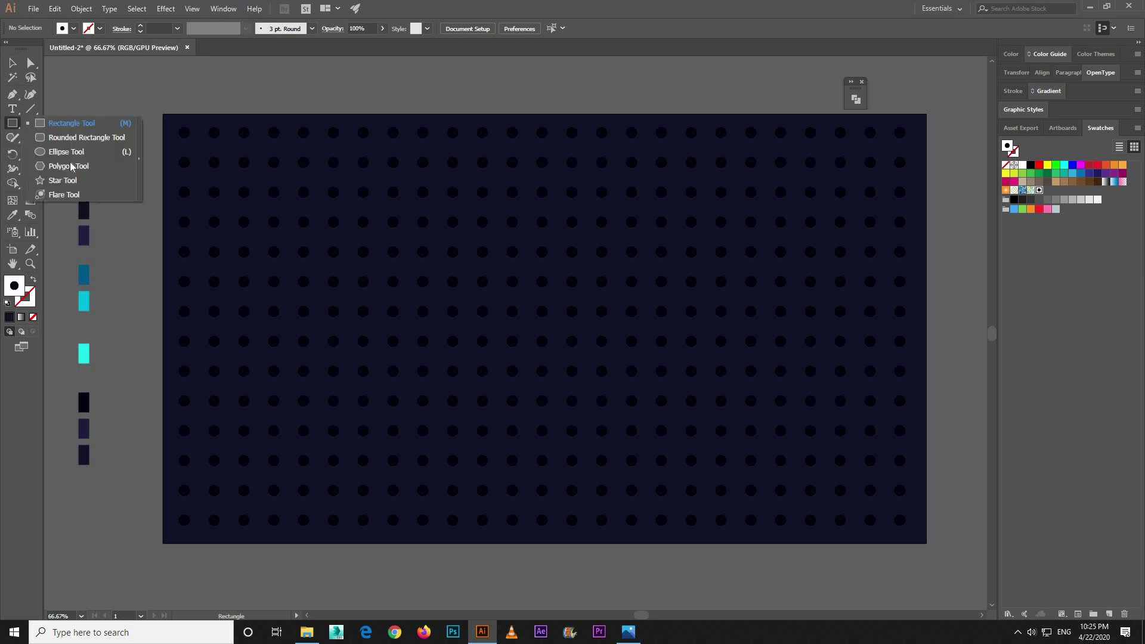
pyautogui.click(65, 166)
pyautogui.moveTo(281, 264); pyautogui.dragTo(401, 397)
pyautogui.press('v')
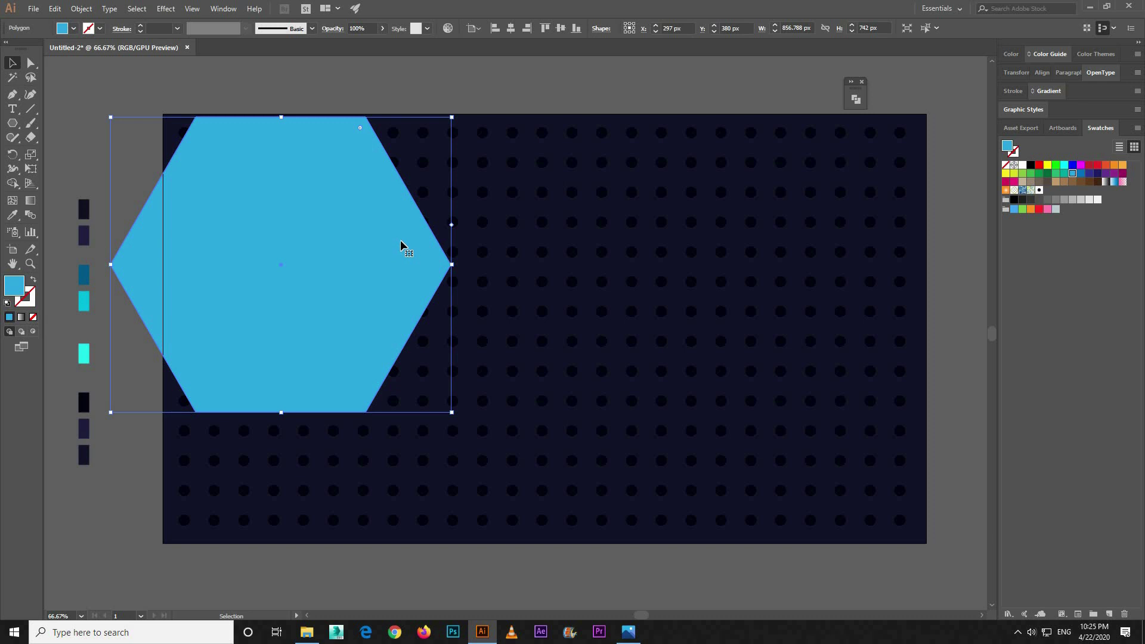
# Step: Centre the hexagon on the artboard, then shift it horizontally over the artboard's left edge to X -73 px
pyautogui.click(478, 28)
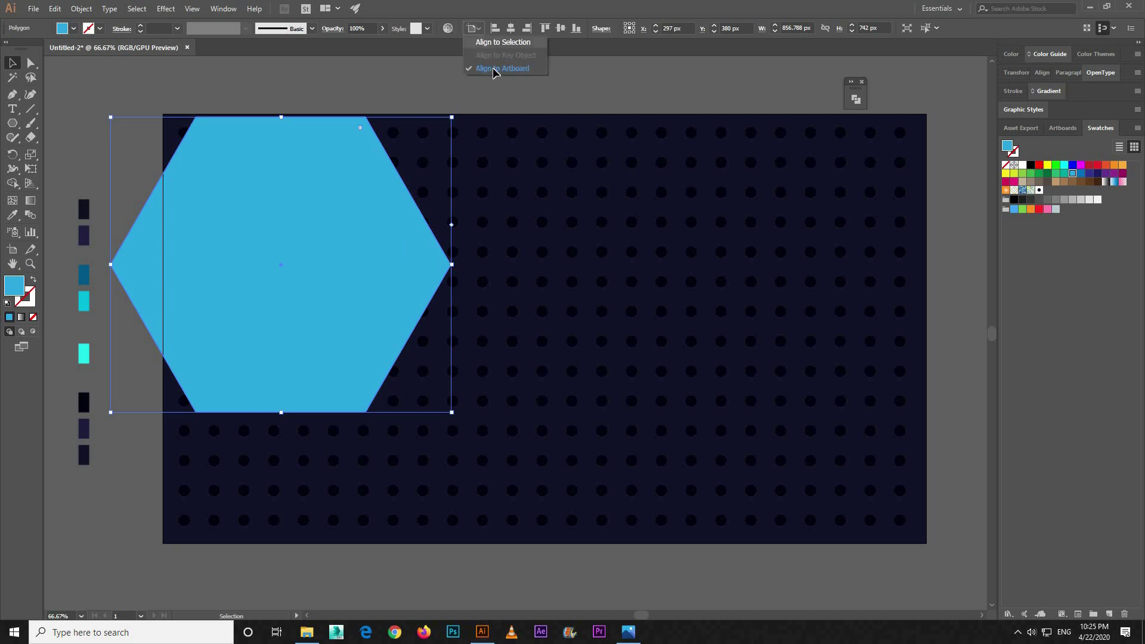
pyautogui.click(494, 68)
pyautogui.click(511, 28)
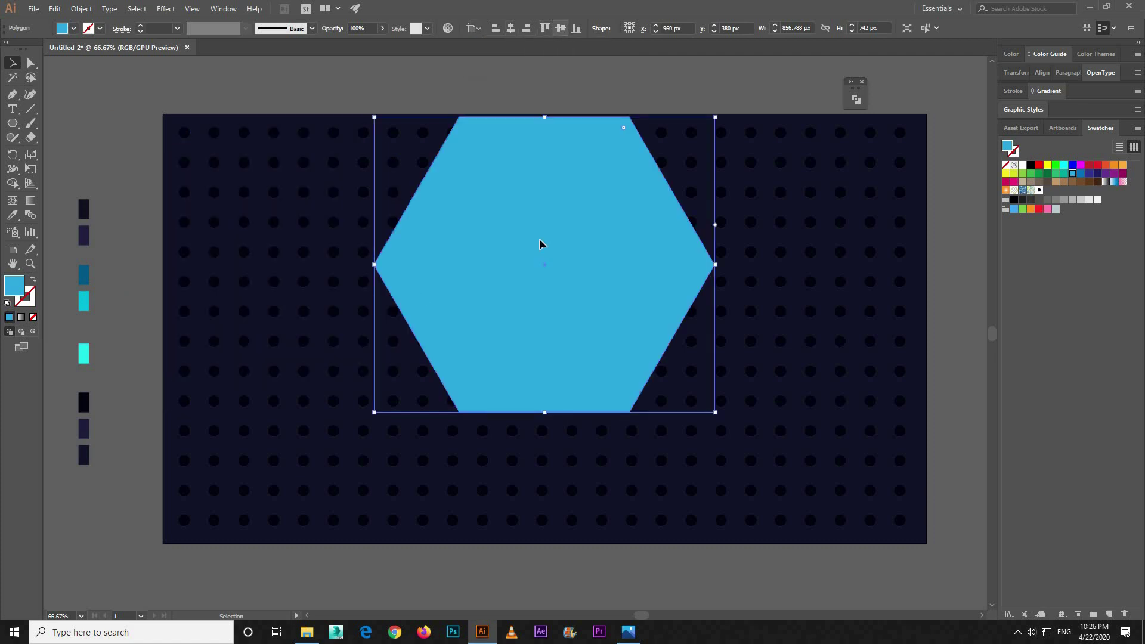
pyautogui.moveTo(493, 322); pyautogui.dragTo(150, 336)
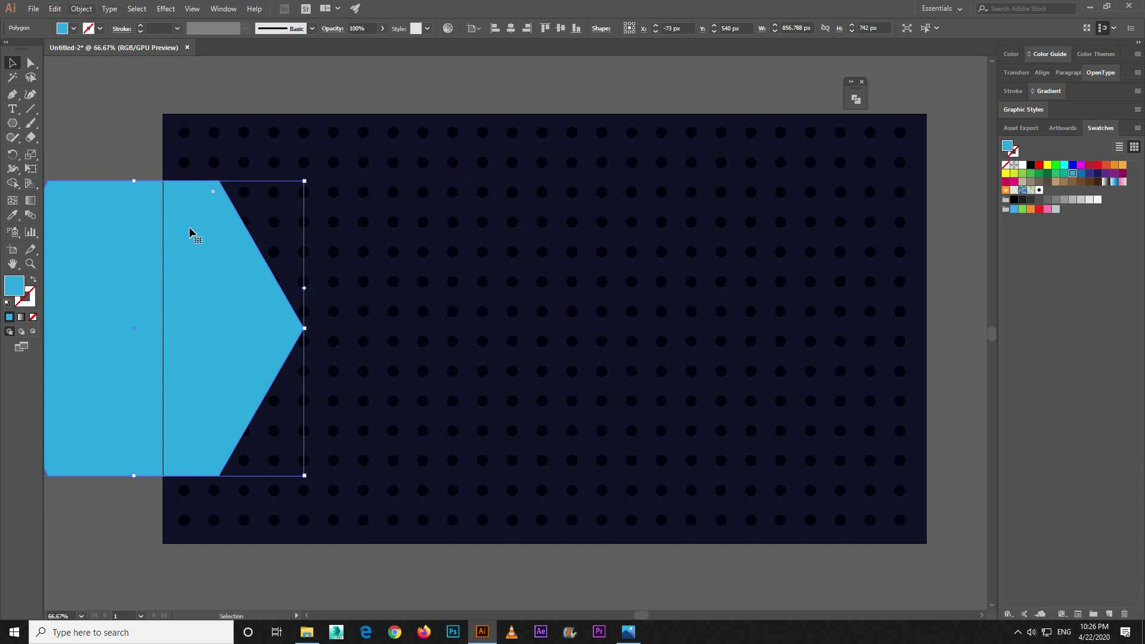
# Step: Copy the hexagon, paste the copy in place, and fill the copy with the teal swatch
pyautogui.click(81, 9)
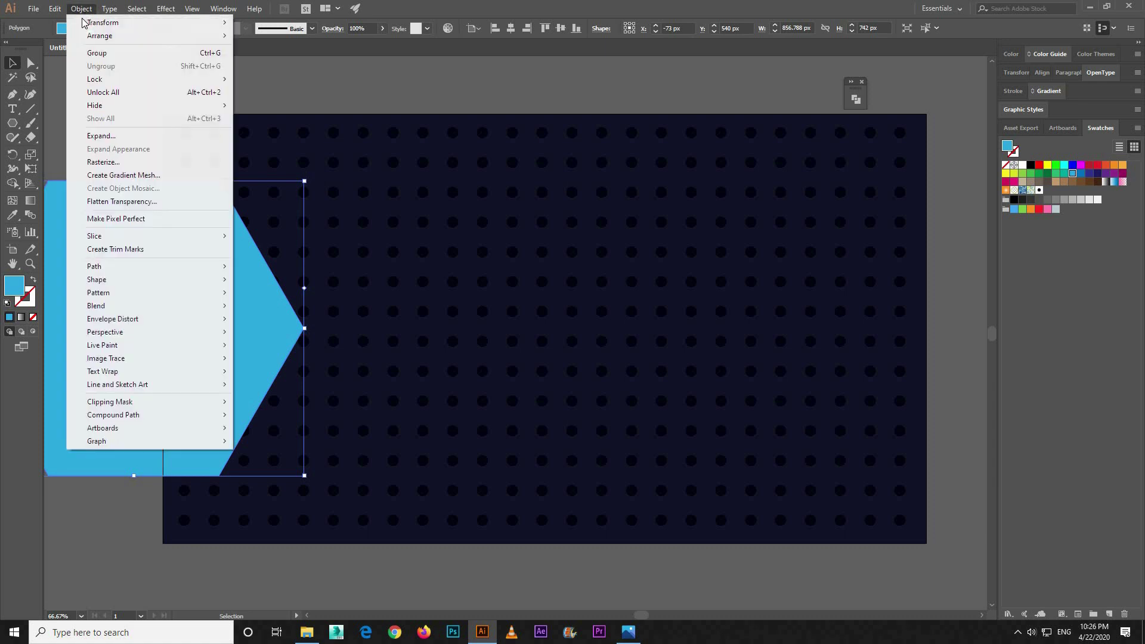
pyautogui.moveTo(57, 12)
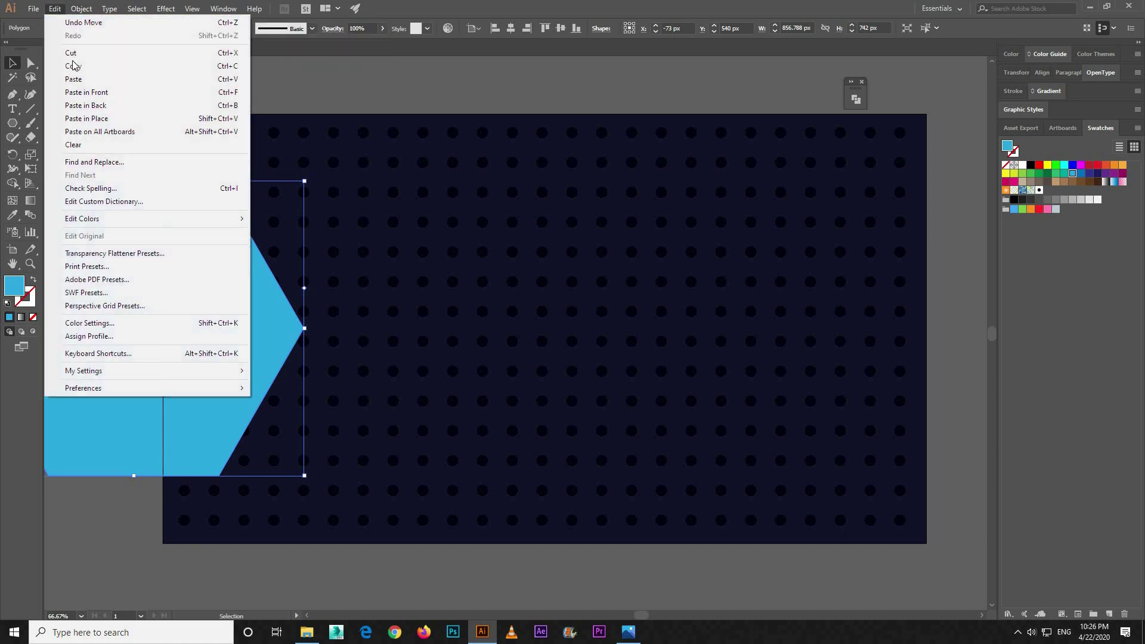
pyautogui.click(73, 65)
pyautogui.click(54, 9)
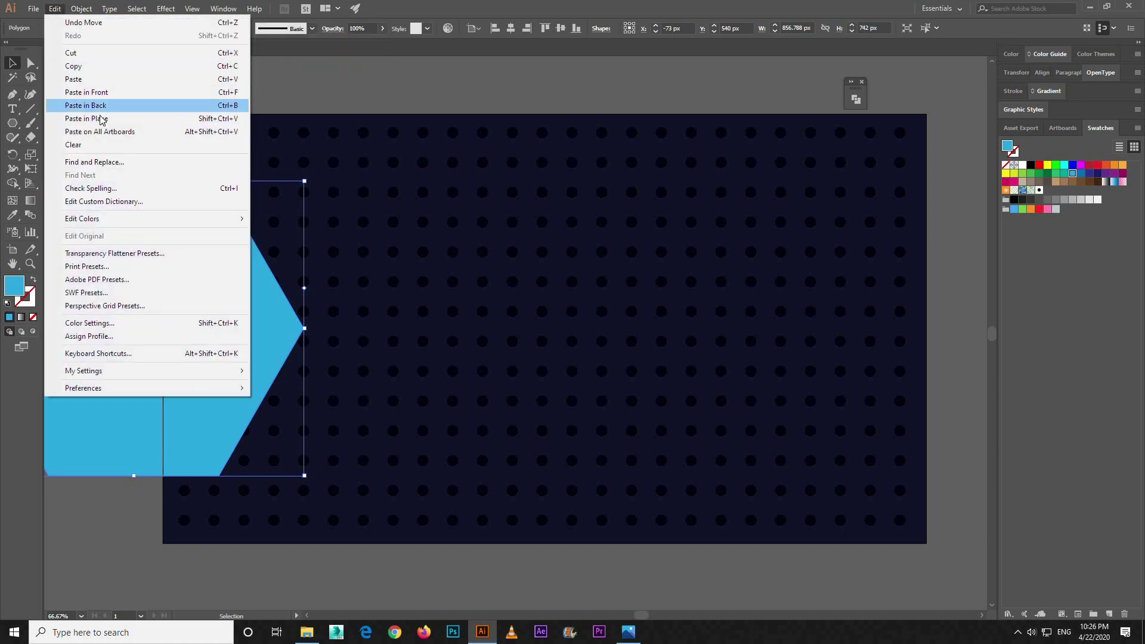
pyautogui.click(99, 118)
pyautogui.click(1064, 172)
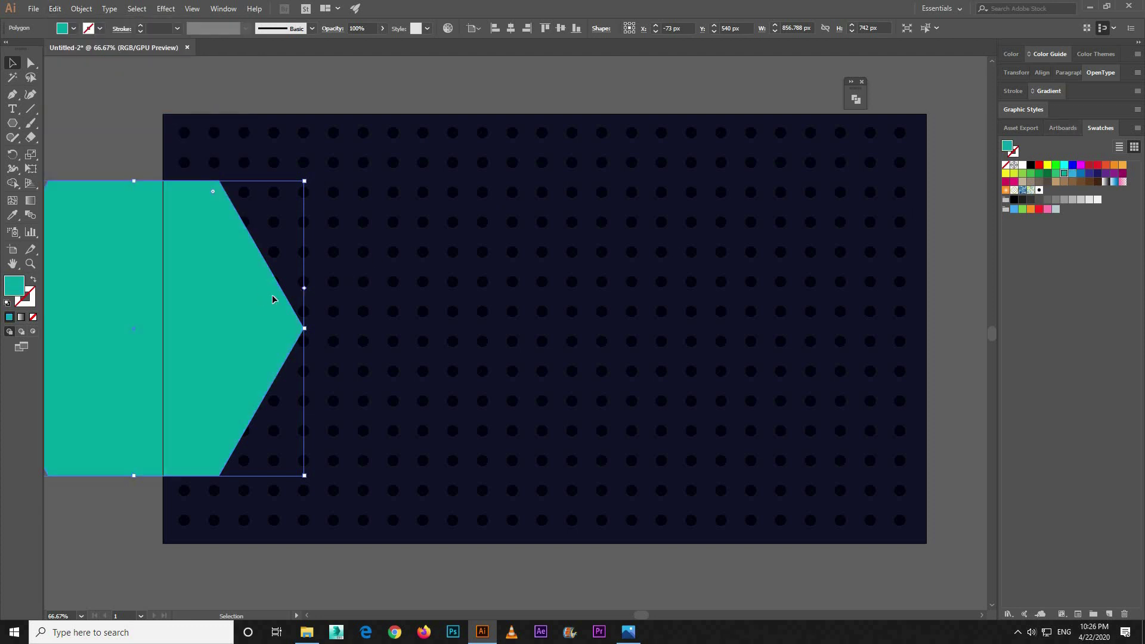
# Step: Shrink the teal hexagon to about 751 × 650 px, shift it horizontally to X 87 px, and send it behind the light blue hexagon
pyautogui.moveTo(272, 294); pyautogui.dragTo(289, 295)
pyautogui.moveTo(302, 203); pyautogui.dragTo(300, 201)
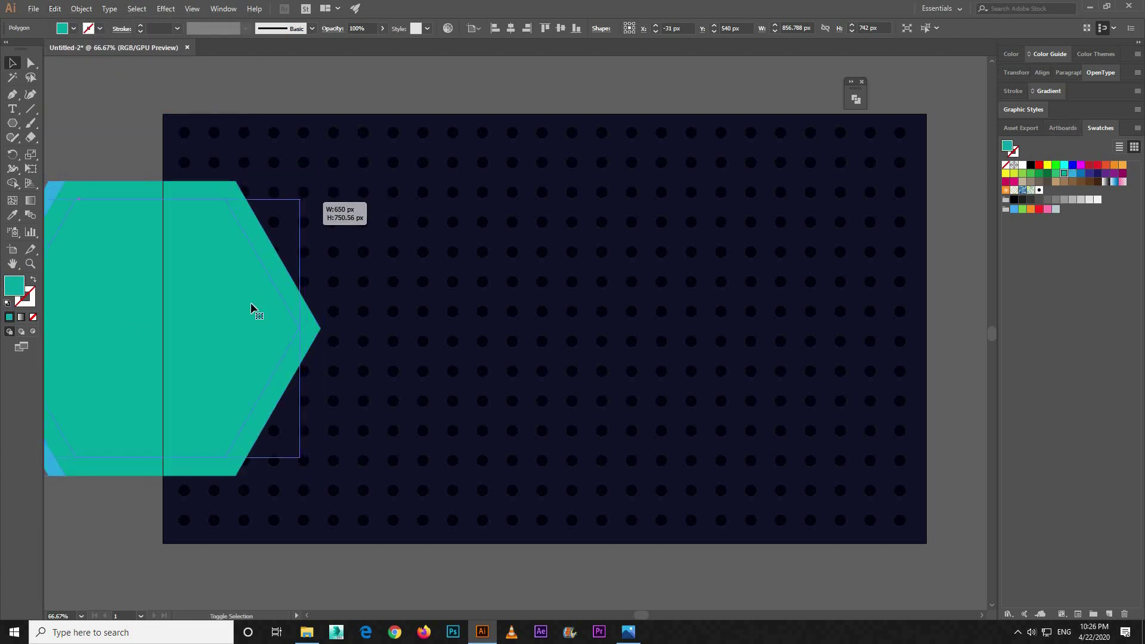
pyautogui.moveTo(266, 306); pyautogui.dragTo(315, 330)
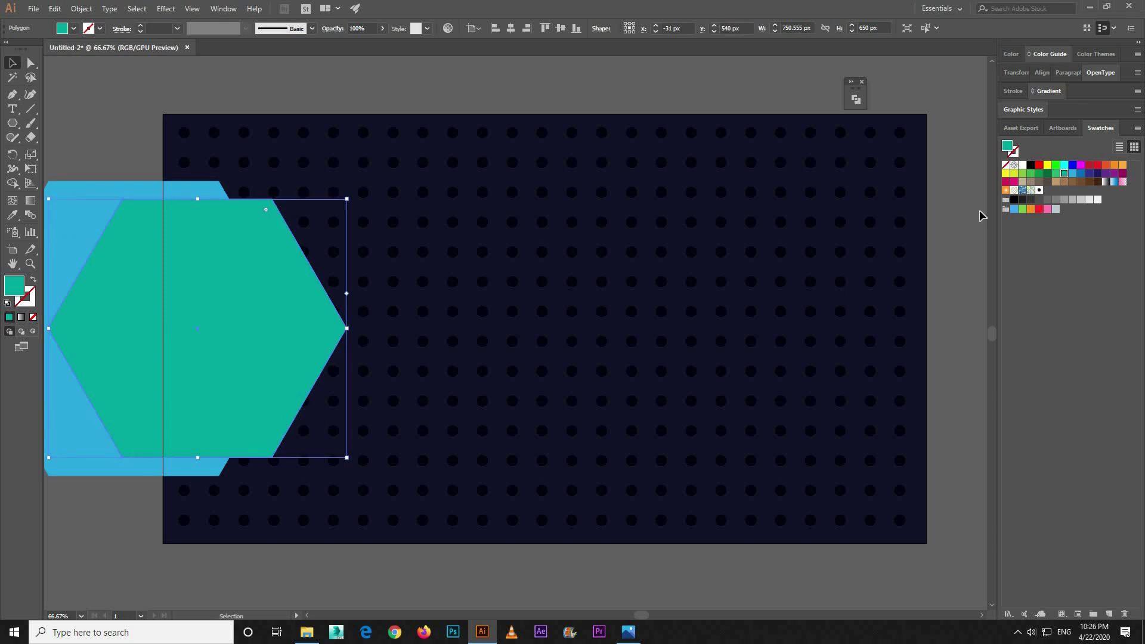
pyautogui.hotkey('ctrl', '[')
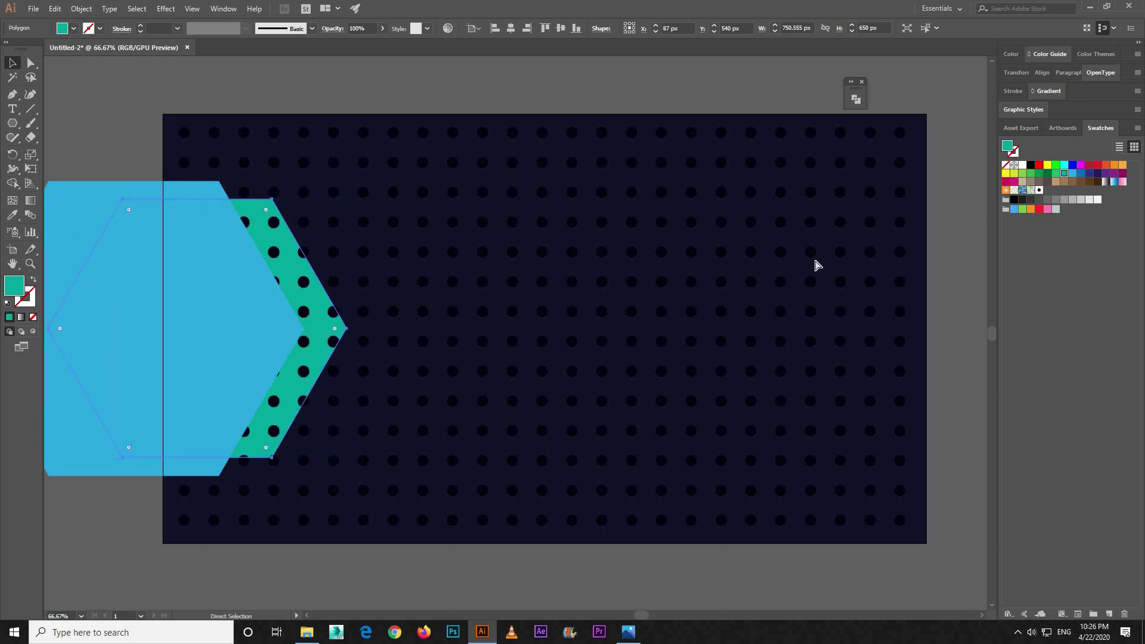
# Step: Copy the teal hexagon, paste the copy in front, and fill the copy with the red swatch
pyautogui.click(54, 9)
pyautogui.click(81, 68)
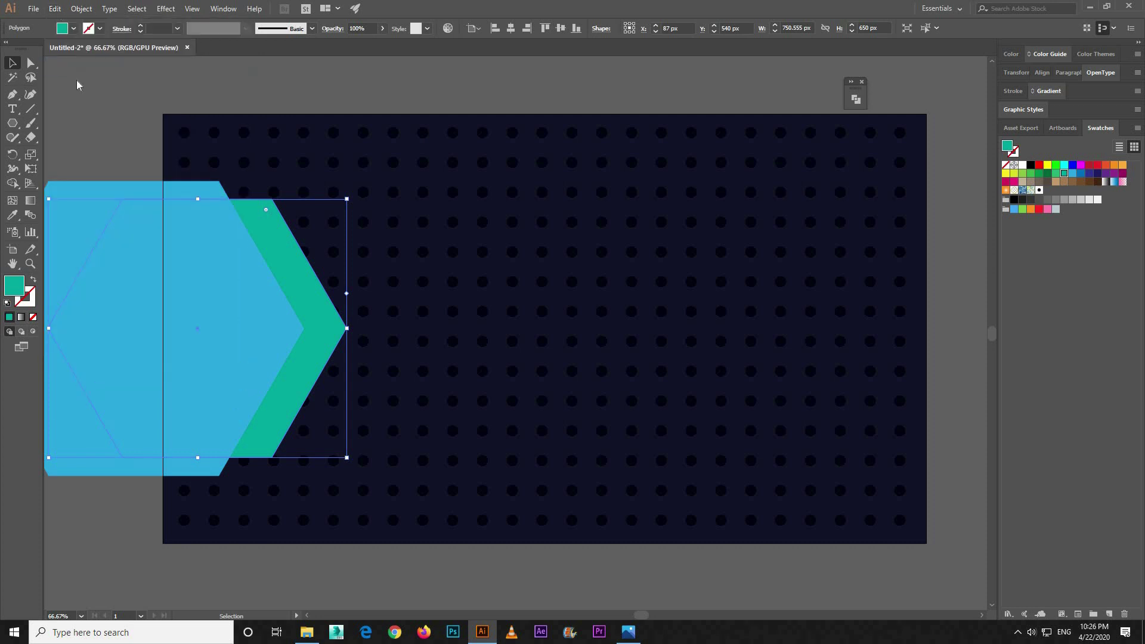
pyautogui.click(56, 9)
pyautogui.click(86, 119)
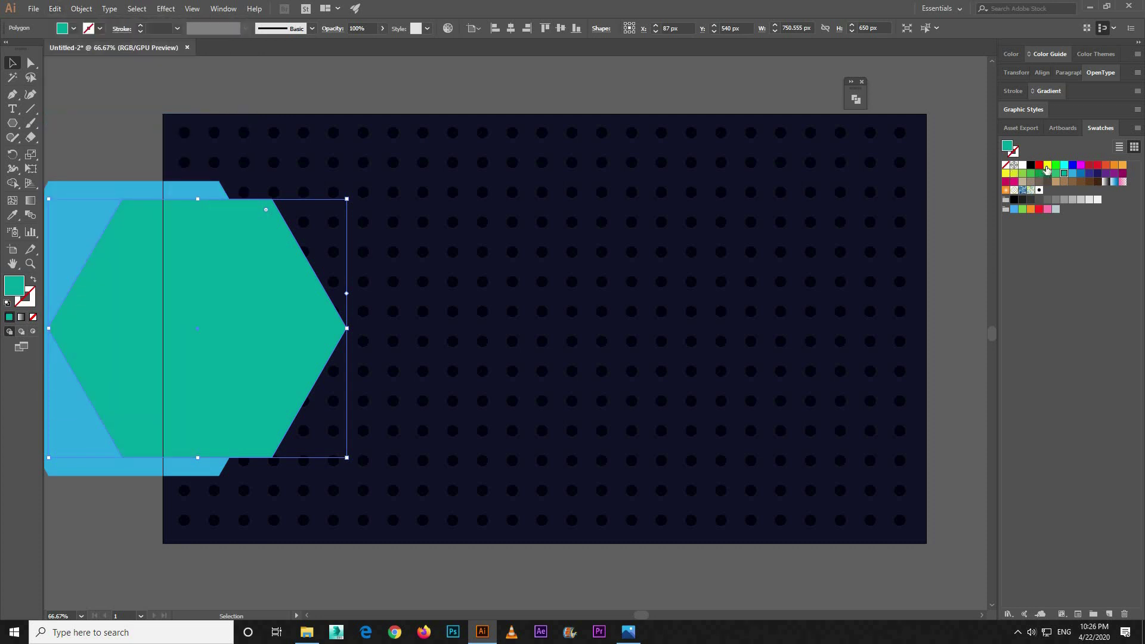
pyautogui.click(1040, 166)
pyautogui.hotkey('ctrl', 'shift', 'a')
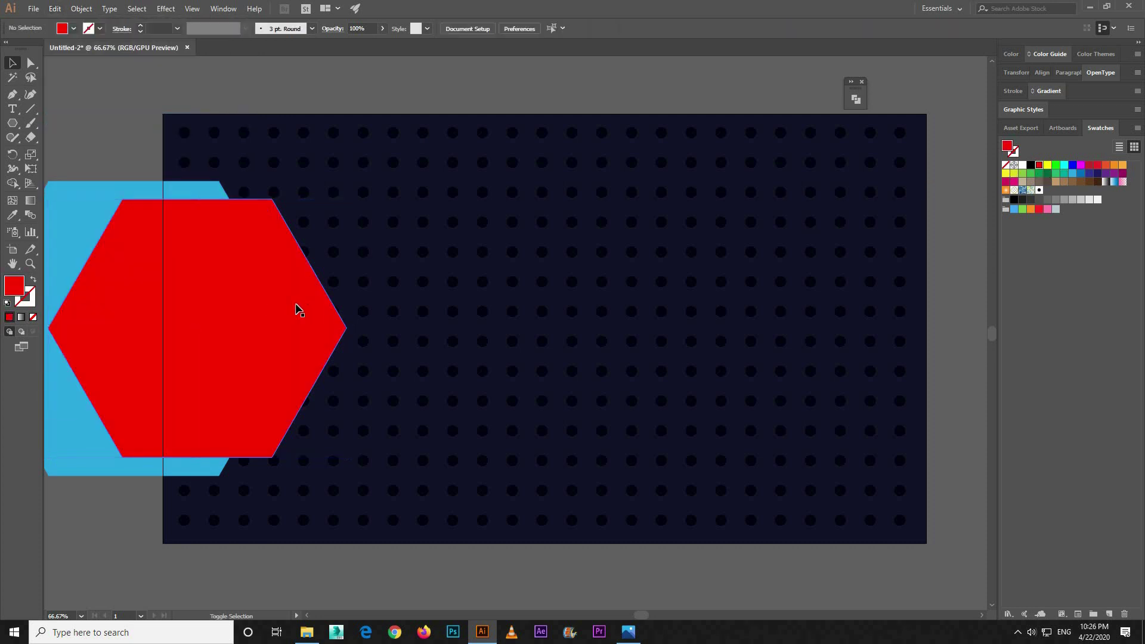
# Step: Scale the red hexagon to about 628 × 544 px at X 177 px and send it behind the teal hexagon
pyautogui.moveTo(330, 311); pyautogui.dragTo(366, 311)
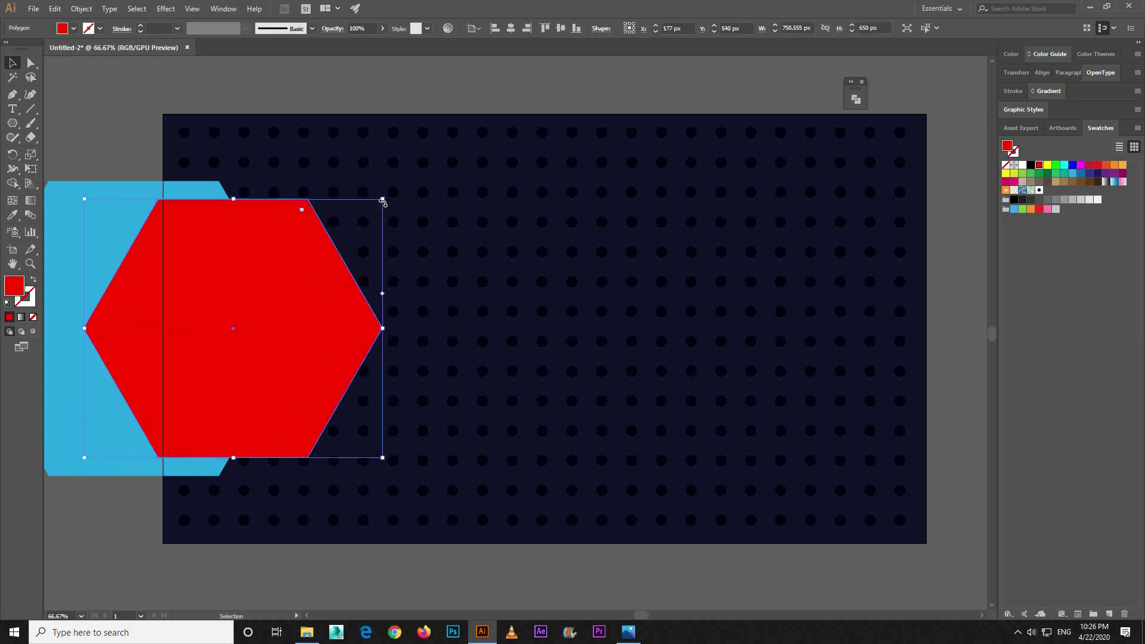
pyautogui.moveTo(383, 199); pyautogui.dragTo(358, 217)
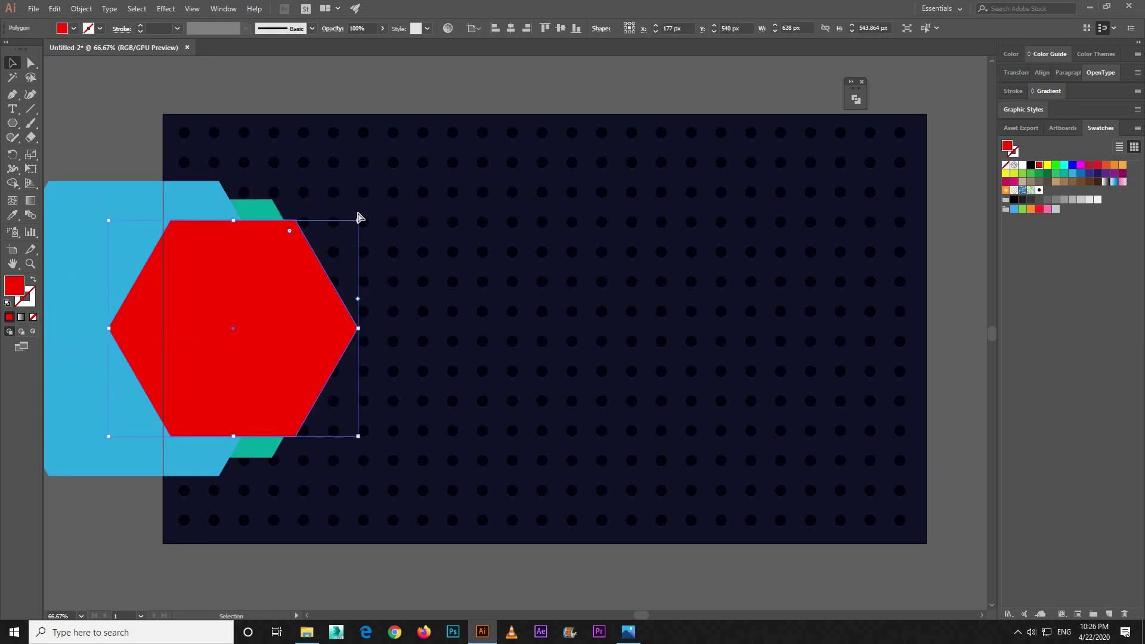
pyautogui.press('a')
pyautogui.hotkey('ctrl', '[')
pyautogui.hotkey('ctrl', '[')
pyautogui.press('v')
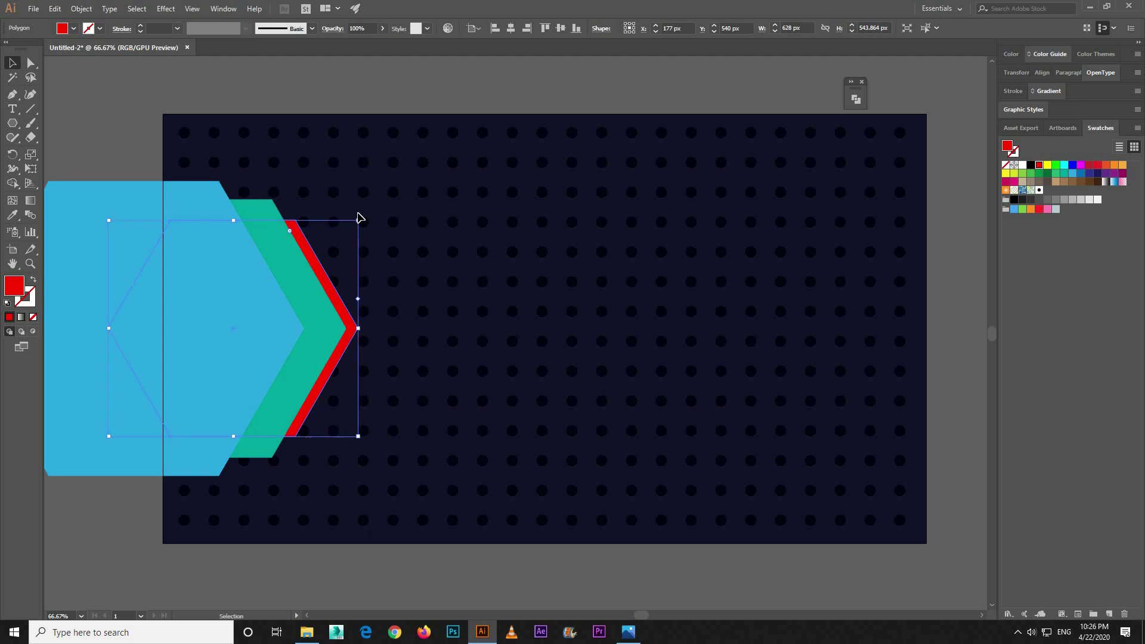
# Step: Nudge the red hexagon horizontally to X 233 px so that it extends further past the teal hexagon
pyautogui.press('Right')
pyautogui.press('Right')
pyautogui.press('Right')
pyautogui.press('Right')
pyautogui.press('Right')
pyautogui.press('Right')
pyautogui.press('Right')
pyautogui.press('Right')
pyautogui.press('Right')
pyautogui.press('Right')
pyautogui.press('Right')
pyautogui.press('Right')
pyautogui.press('Right')
pyautogui.press('Right')
pyautogui.press('Right')
pyautogui.press('Right')
pyautogui.press('Right')
pyautogui.press('Right')
pyautogui.press('Right')
pyautogui.press('Right')
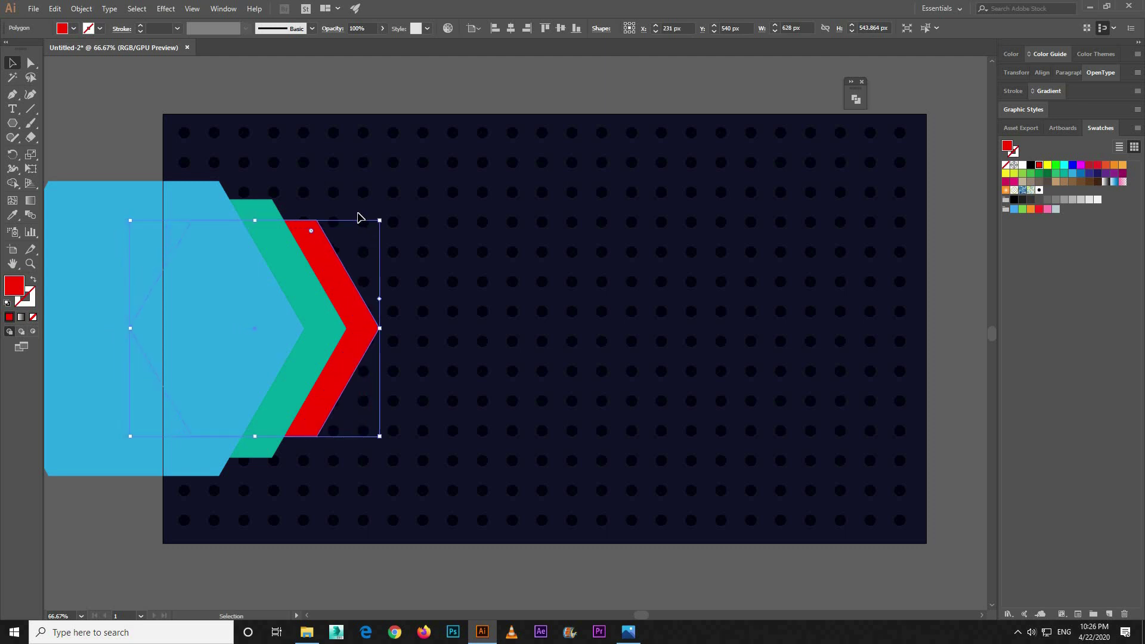
pyautogui.press('Right')
pyautogui.press('Right')
pyautogui.click(143, 130)
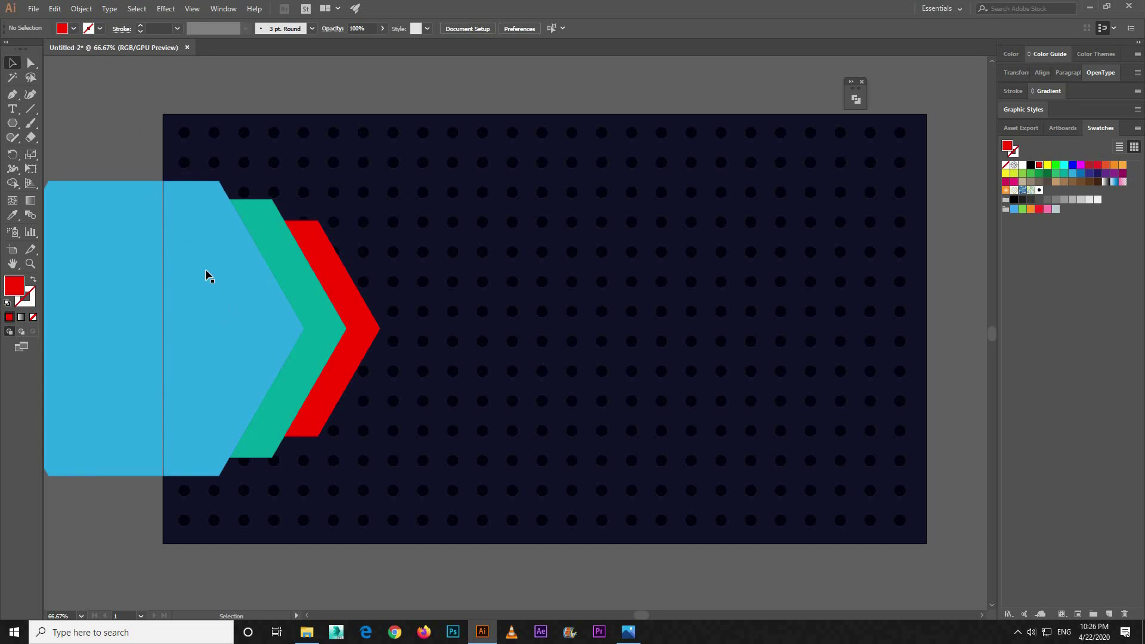
# Step: Move the column of colour sample rectangles out from under the hexagons to their left side, and unlock all objects
pyautogui.click(260, 331)
pyautogui.moveTo(378, 334)
pyautogui.mouseDown()
pyautogui.moveTo(460, 326)
pyautogui.moveTo(382, 347)
pyautogui.mouseUp()
pyautogui.moveTo(207, 289); pyautogui.dragTo(47, 287)
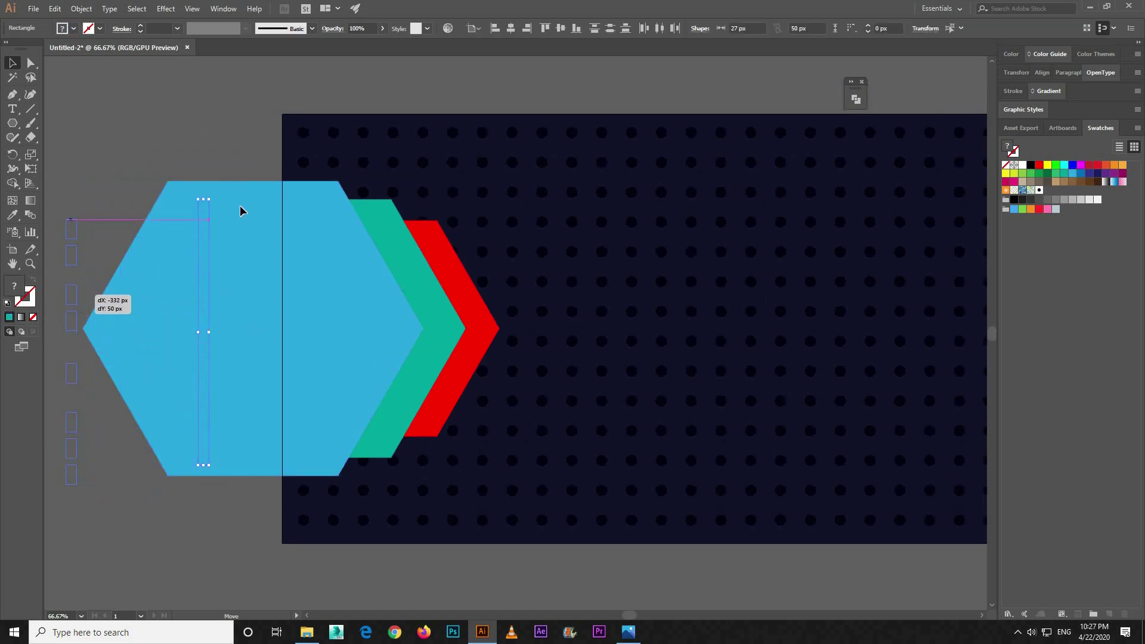
pyautogui.click(224, 148)
pyautogui.hotkey('ctrl', 'alt', '2')
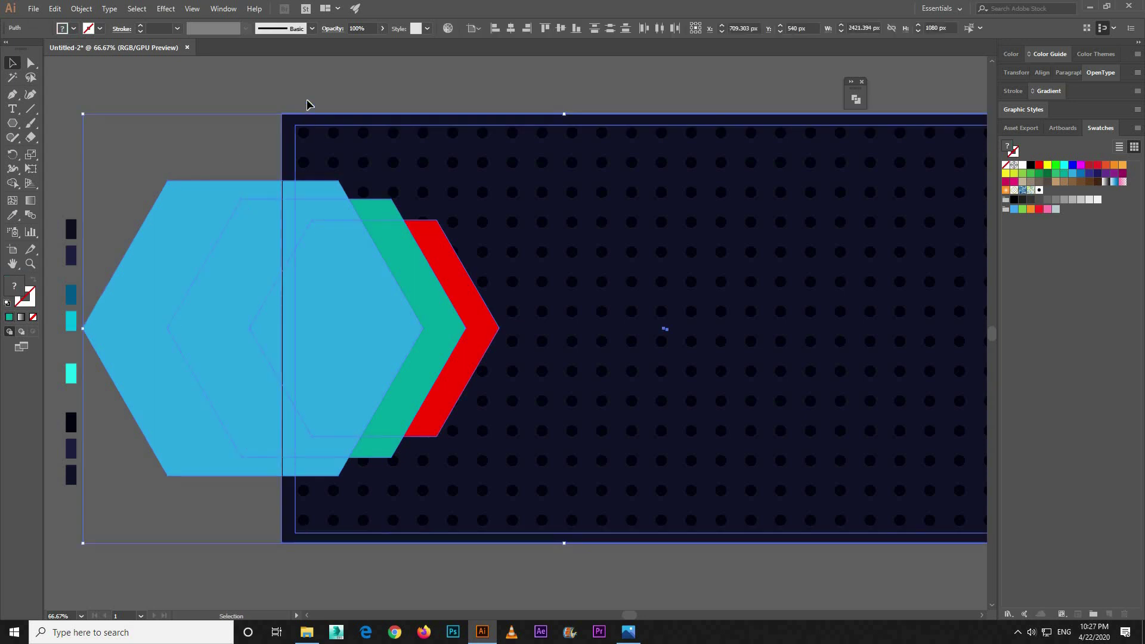
pyautogui.click(515, 164)
pyautogui.moveTo(515, 164); pyautogui.dragTo(183, 150)
pyautogui.click(207, 132)
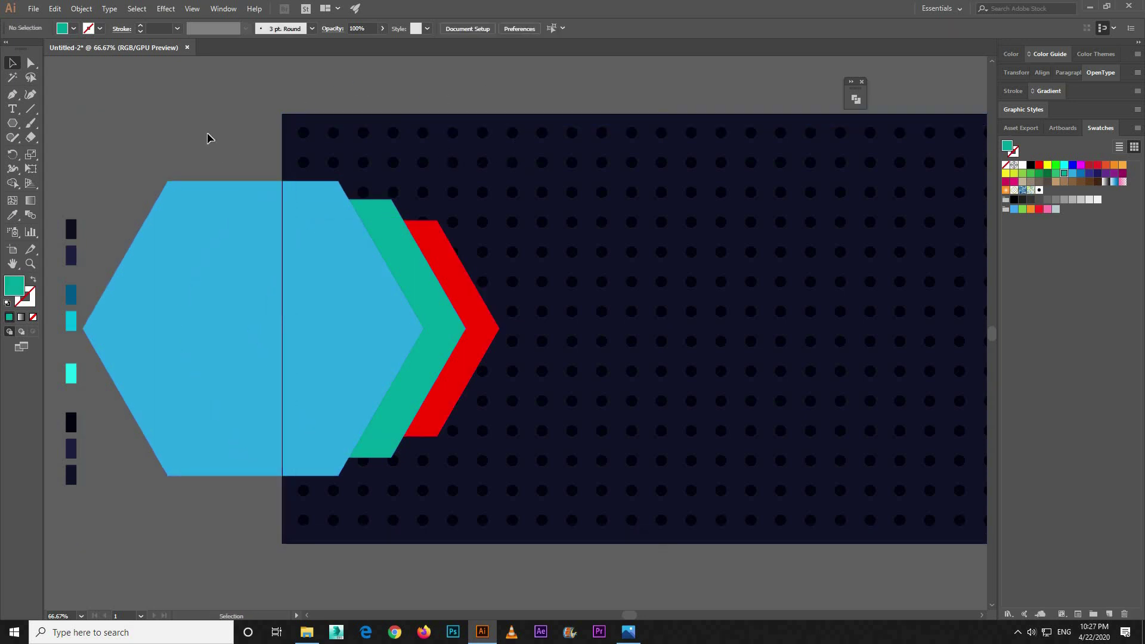
# Step: Fill the light blue hexagon with a linear gradient at 0°
pyautogui.click(273, 359)
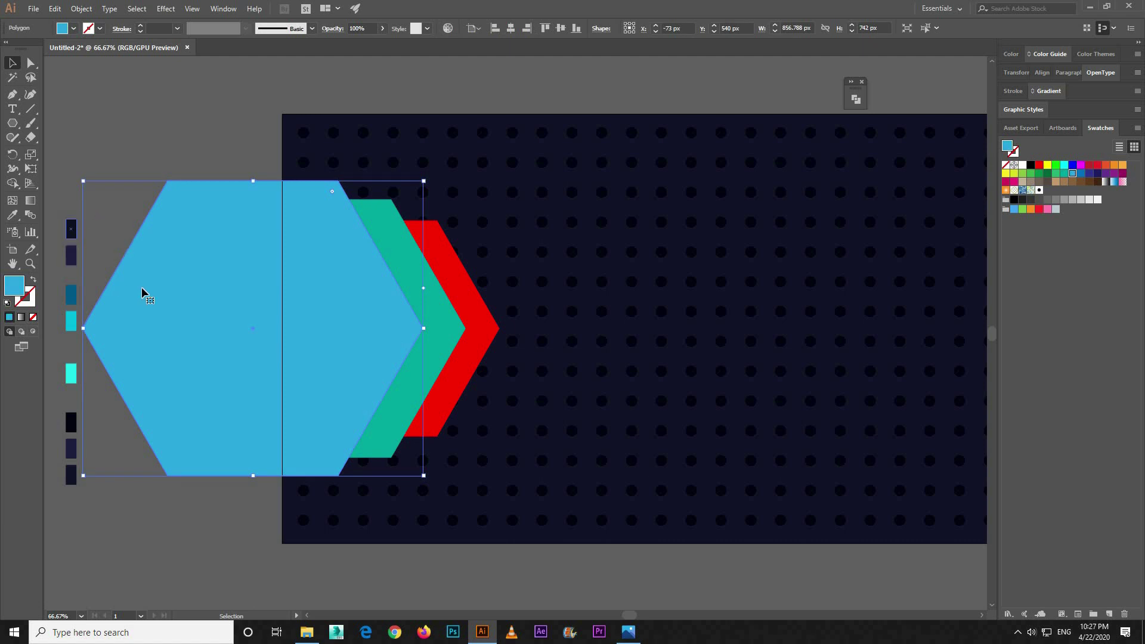
pyautogui.click(1049, 91)
pyautogui.click(1034, 178)
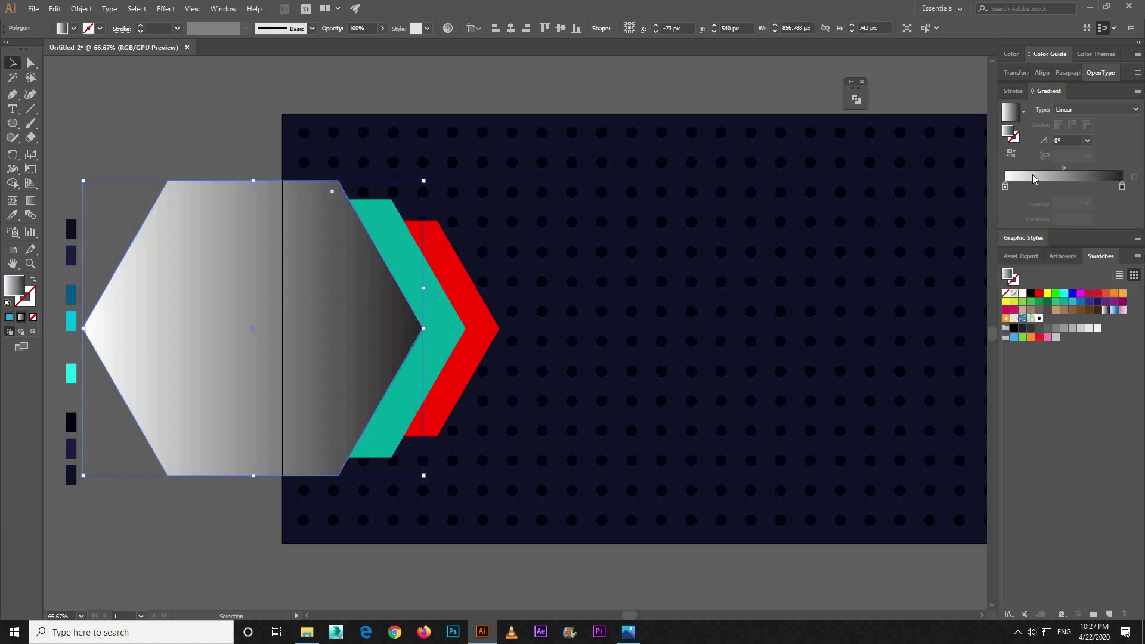
# Step: Add the fill colours of the two topmost dark navy sample rectangles to the document's swatches
pyautogui.click(70, 235)
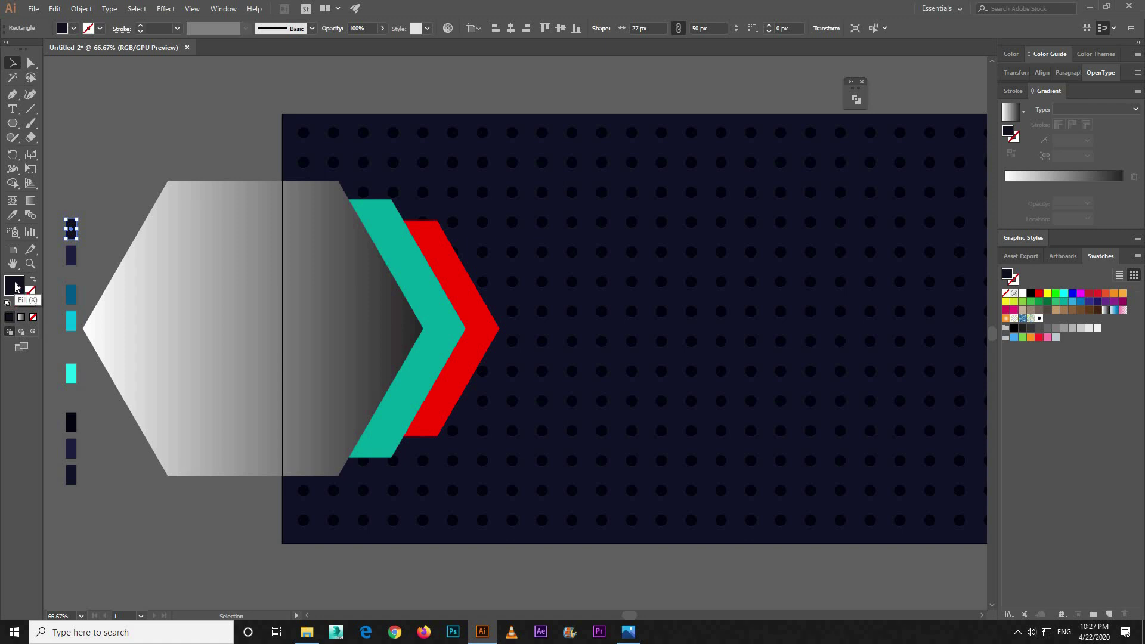
pyautogui.moveTo(16, 289)
pyautogui.mouseDown()
pyautogui.moveTo(894, 378)
pyautogui.moveTo(1043, 346)
pyautogui.moveTo(1047, 322)
pyautogui.mouseUp()
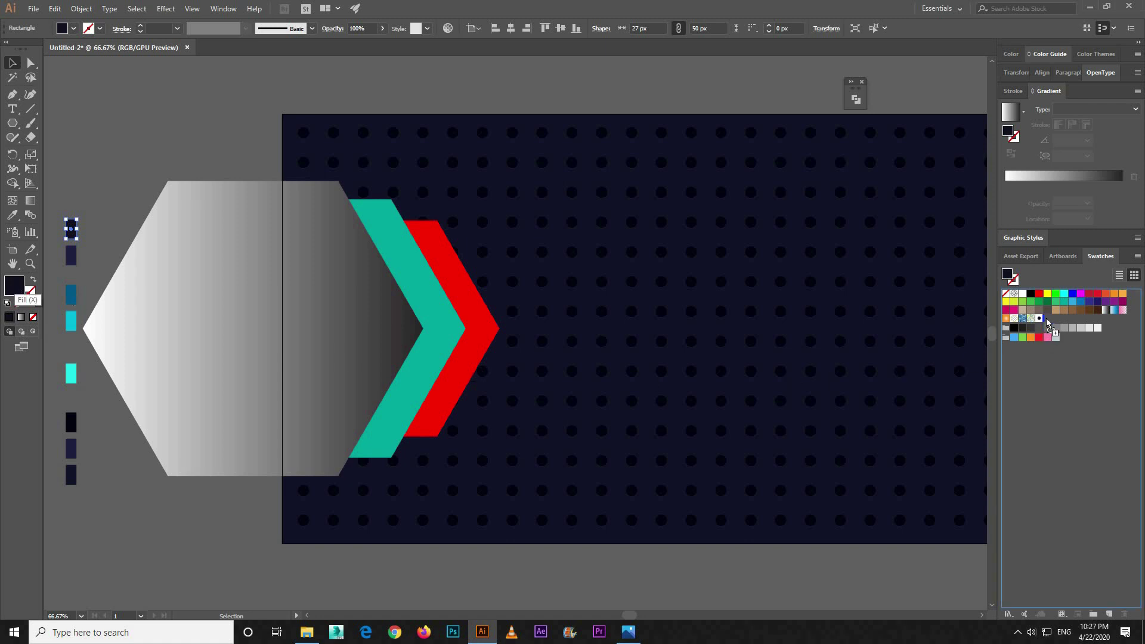
pyautogui.click(71, 257)
pyautogui.moveTo(18, 290)
pyautogui.mouseDown()
pyautogui.moveTo(284, 346)
pyautogui.moveTo(1054, 329)
pyautogui.mouseUp()
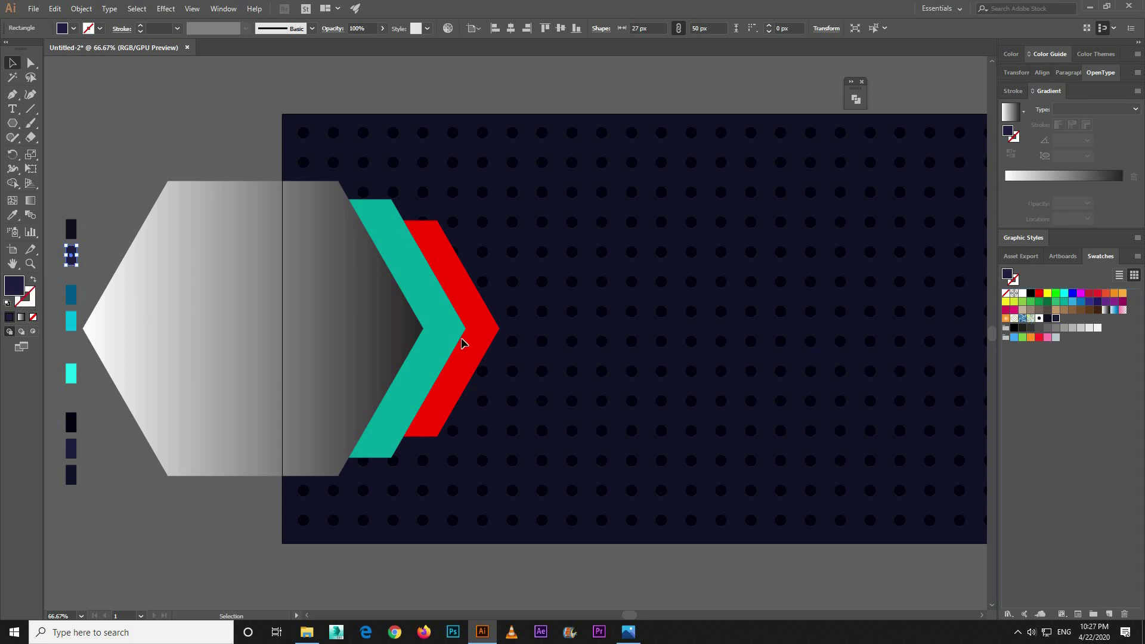
# Step: Set the large hexagon's gradient to run from the R=11 G=10 B=27 swatch to the lighter navy swatch
pyautogui.click(267, 281)
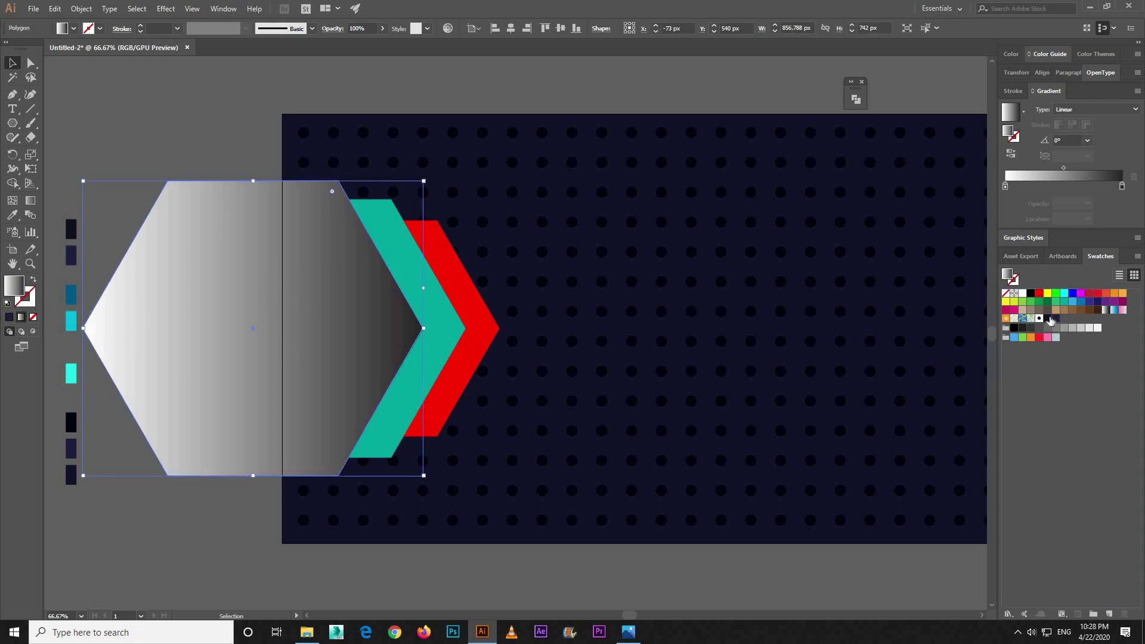
pyautogui.click(1005, 186)
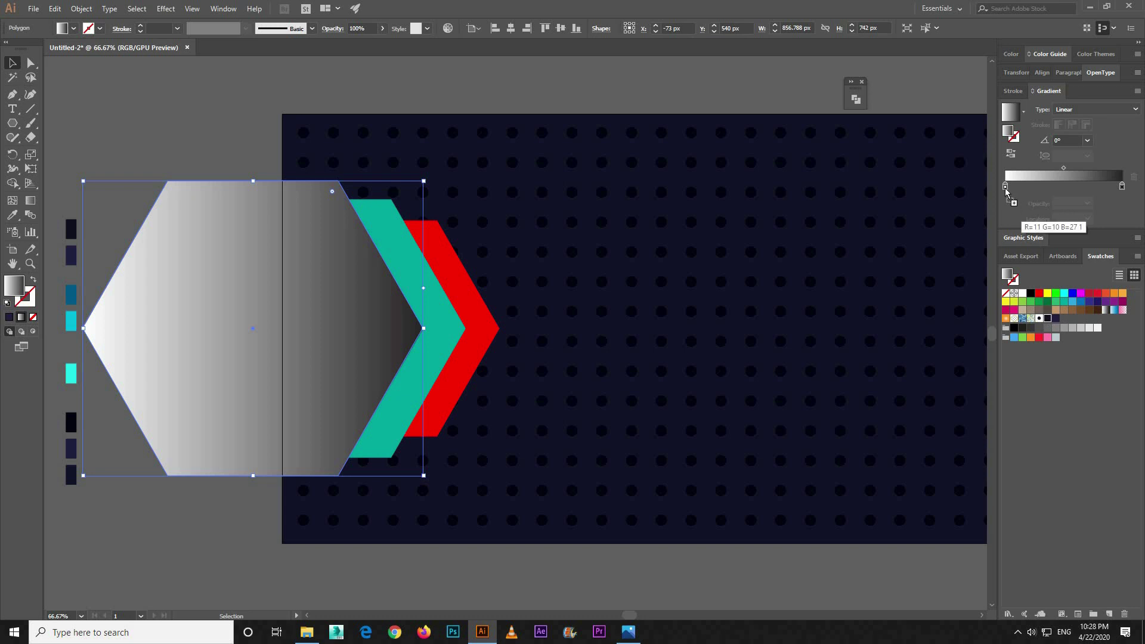
pyautogui.click(1048, 318)
pyautogui.moveTo(1064, 296); pyautogui.dragTo(1122, 186)
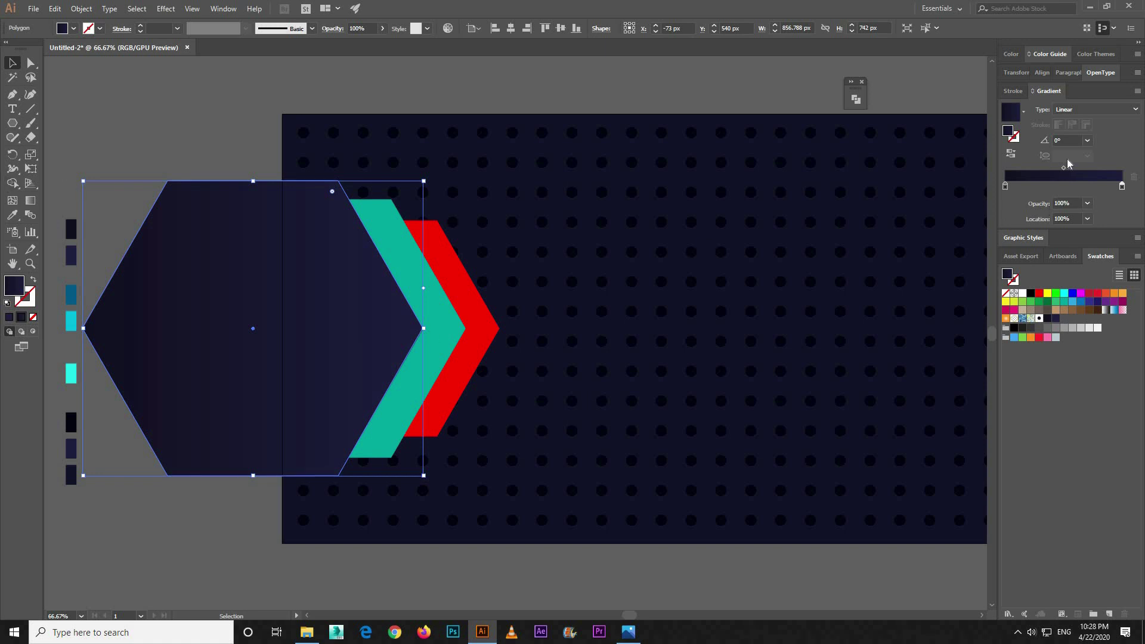
# Step: Add the dark blue and cyan colours of the sample rectangles to the document's swatches
pyautogui.click(404, 234)
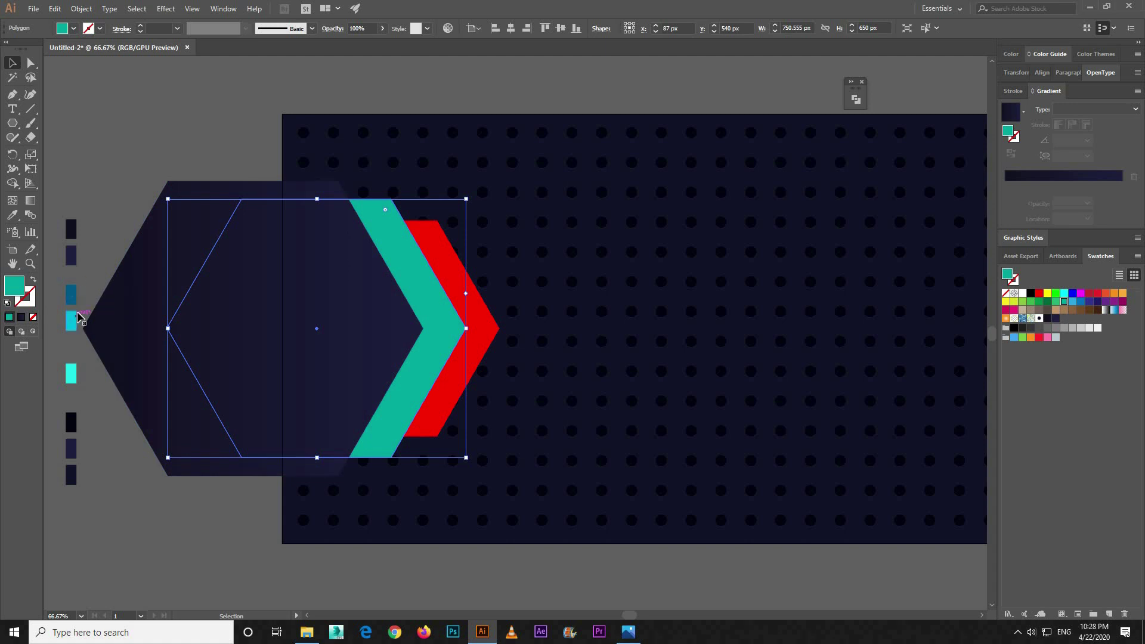
pyautogui.click(70, 295)
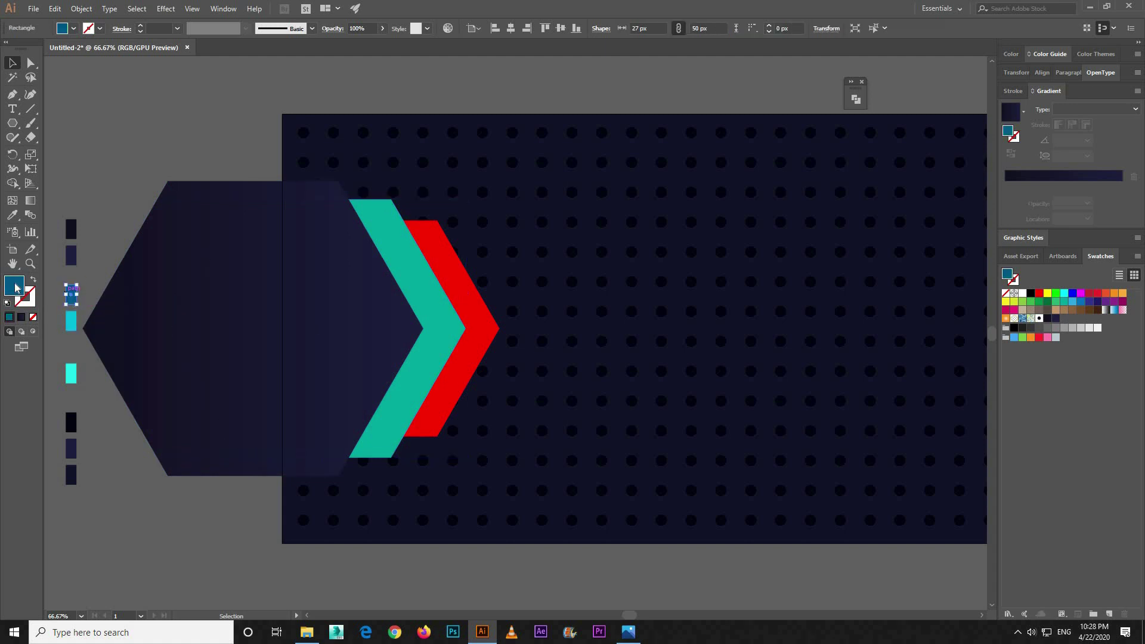
pyautogui.moveTo(130, 323); pyautogui.dragTo(1061, 318)
pyautogui.click(71, 322)
pyautogui.moveTo(33, 293); pyautogui.dragTo(1069, 323)
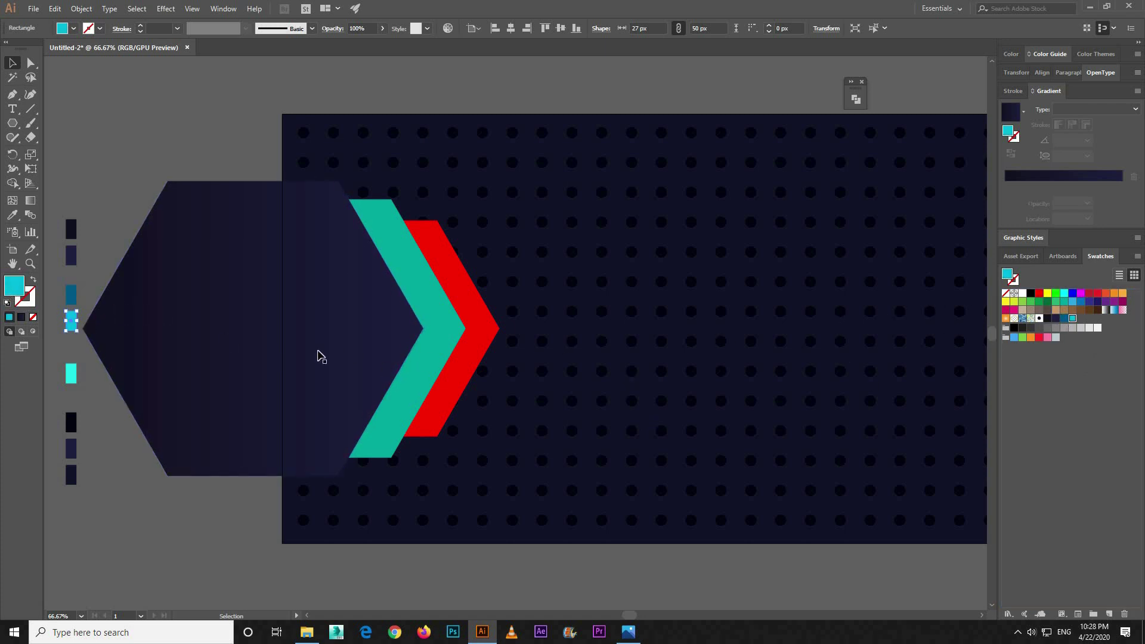
# Step: Fill the teal hexagon with a linear gradient from dark blue to cyan, with the midpoint at 81%
pyautogui.click(414, 294)
pyautogui.click(1067, 178)
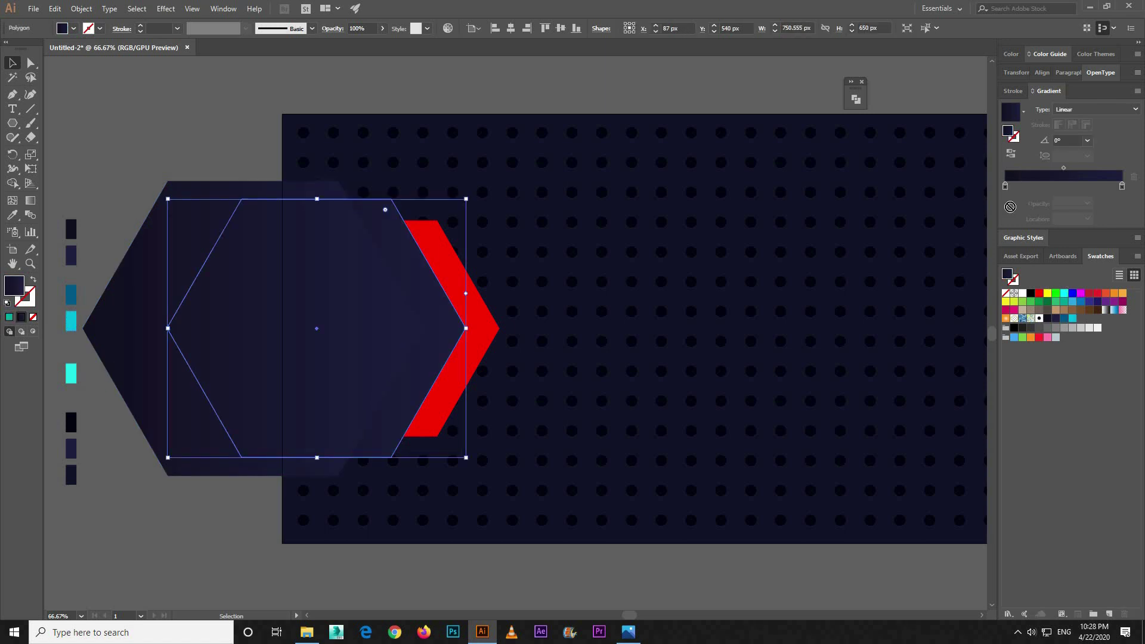
pyautogui.moveTo(1005, 190); pyautogui.dragTo(1005, 187)
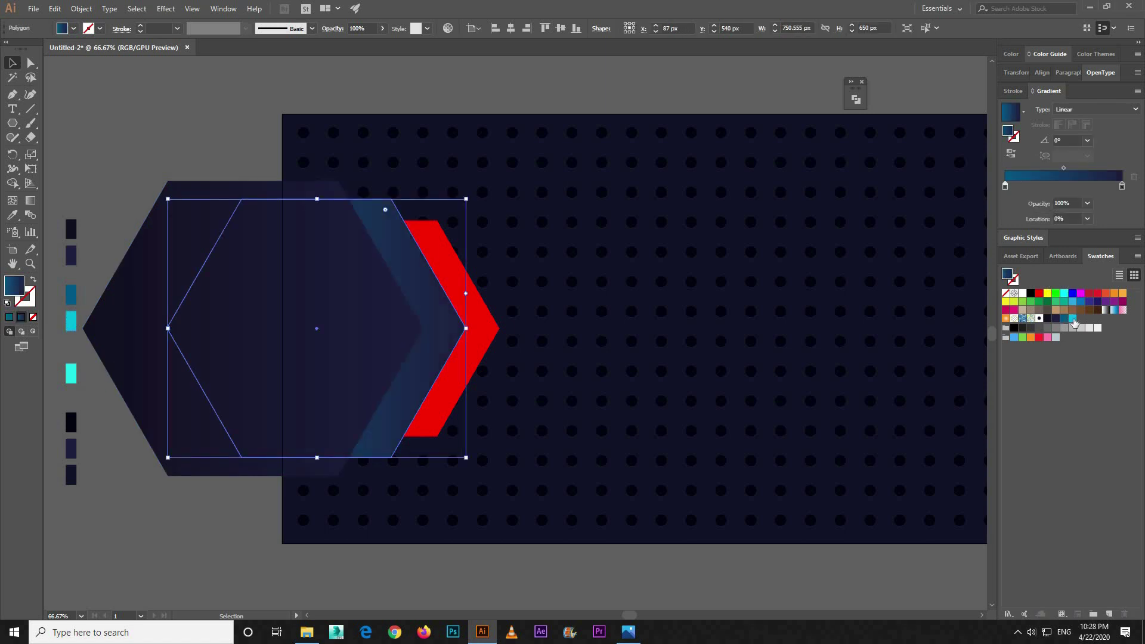
pyautogui.moveTo(1072, 319); pyautogui.dragTo(1097, 169)
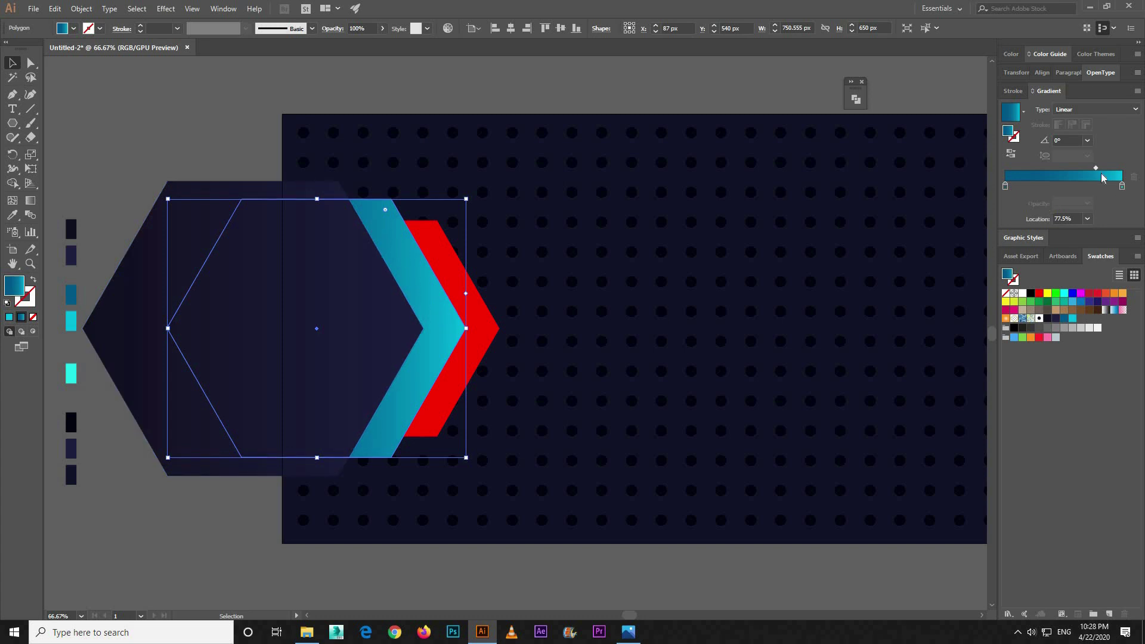
pyautogui.moveTo(1097, 168); pyautogui.dragTo(1100, 167)
# Step: Apply the dark blue to cyan gradient to the red hexagon and set its midpoint to 87%
pyautogui.click(470, 295)
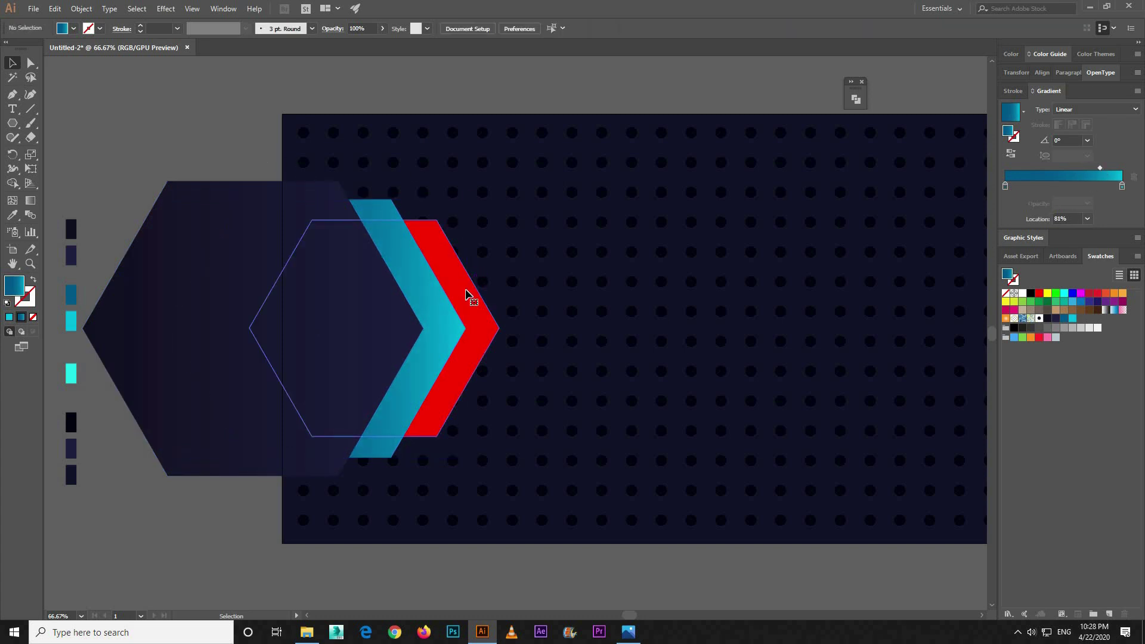
pyautogui.click(1055, 177)
pyautogui.moveTo(1102, 169); pyautogui.dragTo(1113, 172)
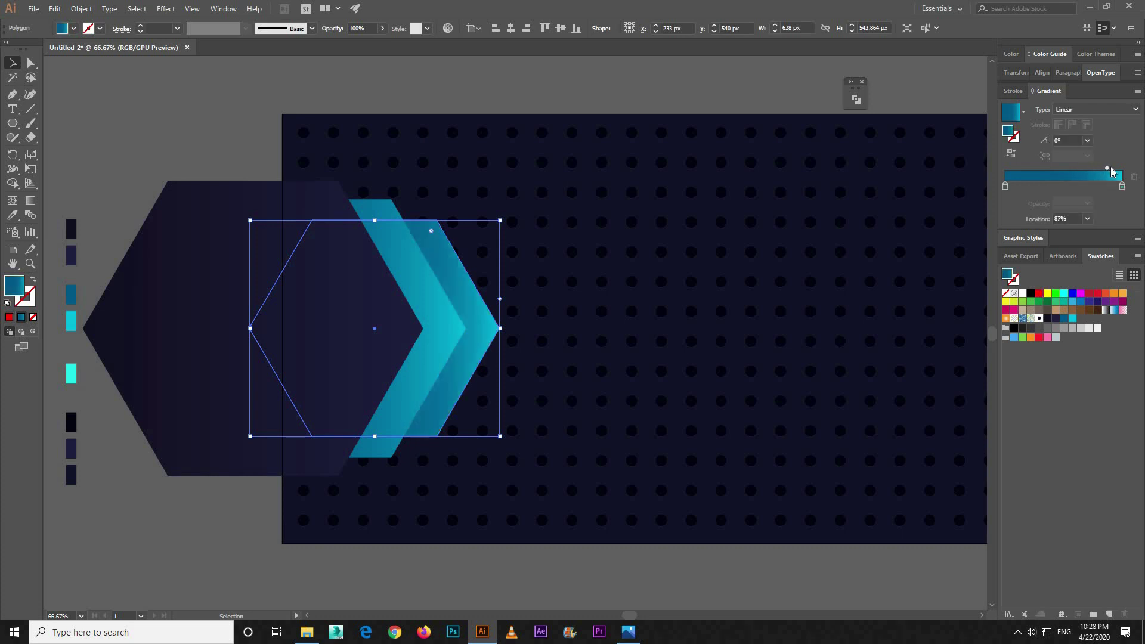
pyautogui.click(227, 127)
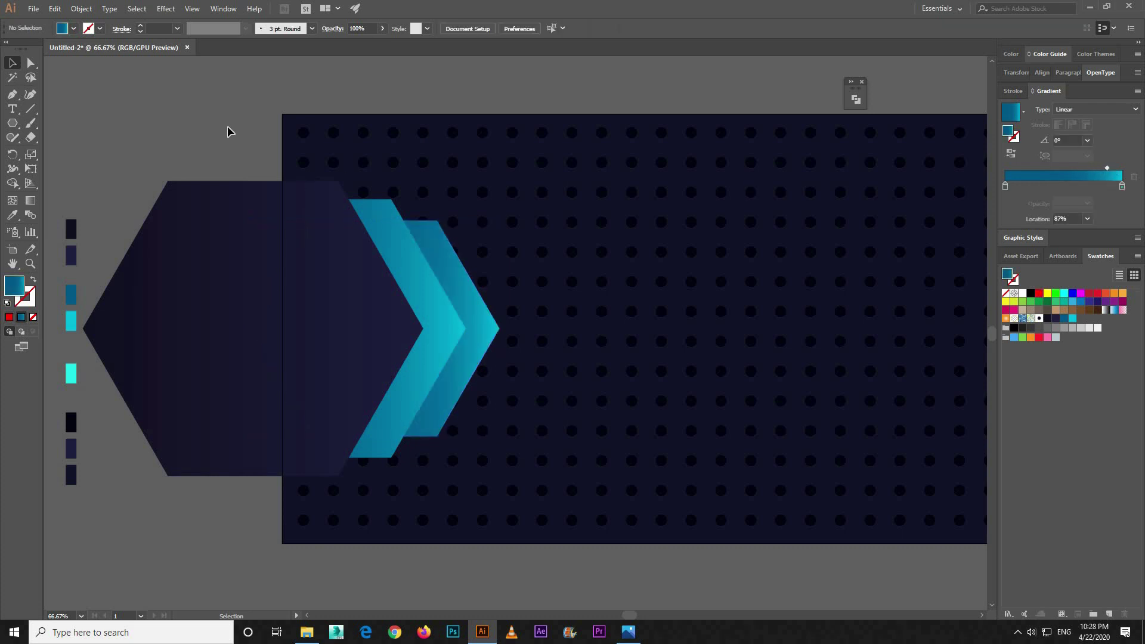
# Step: Start a previewed drop shadow on all three hexagons with X offset 5 px and Y offset 0 px
pyautogui.hotkey('ctrl', '+')
pyautogui.moveTo(272, 135); pyautogui.dragTo(300, 147)
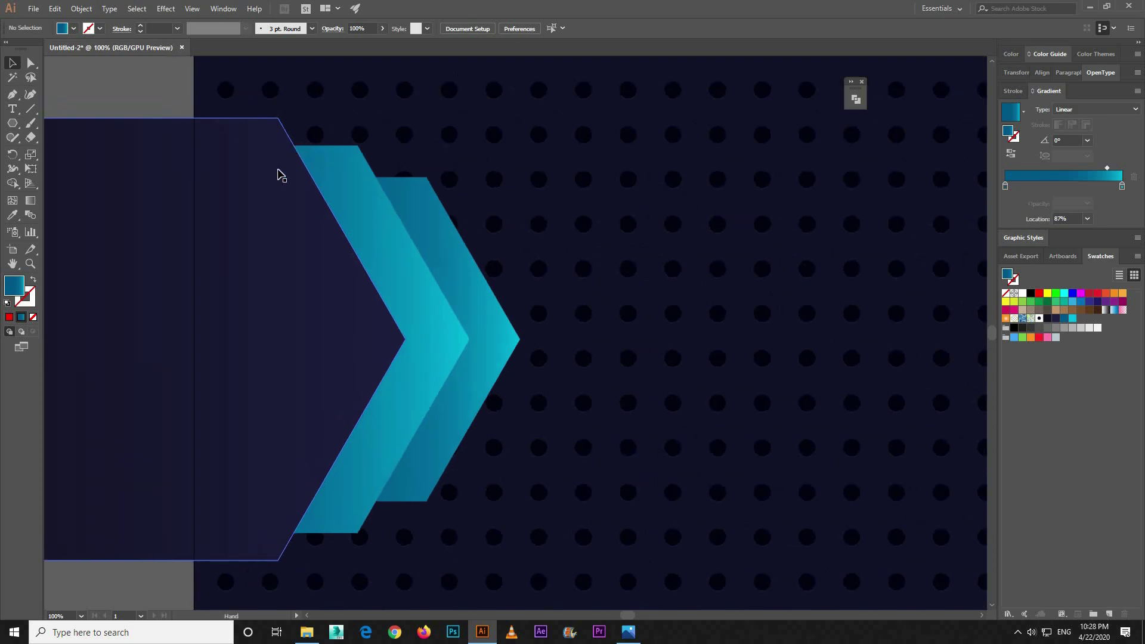
pyautogui.click(224, 247)
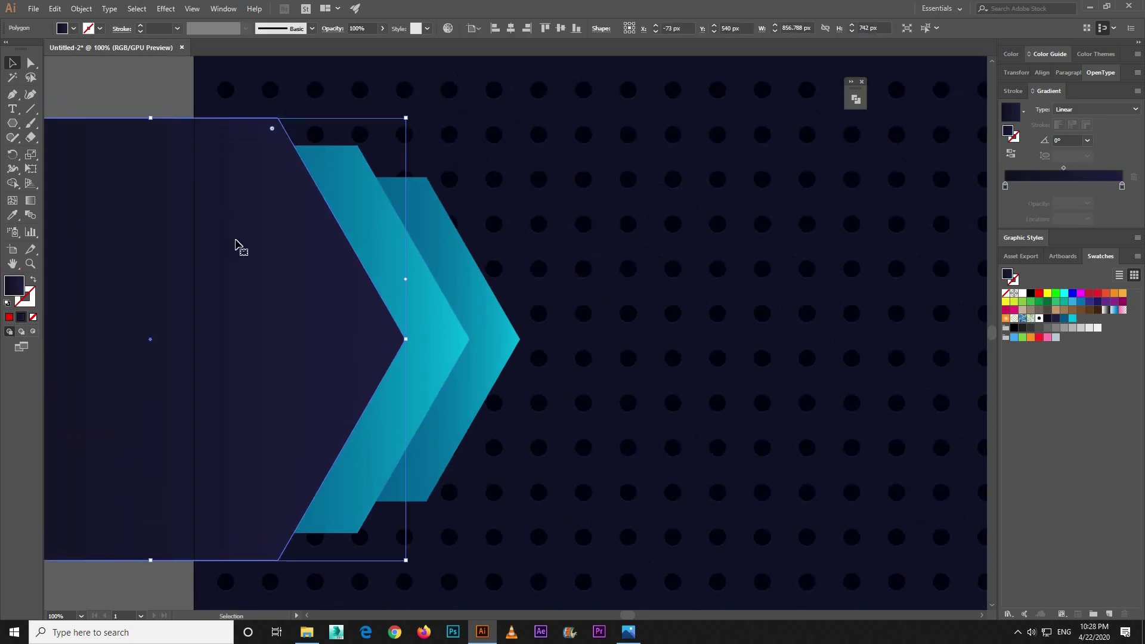
pyautogui.keyDown('shift'); pyautogui.click(380, 257); pyautogui.keyUp('shift')
pyautogui.keyDown('shift'); pyautogui.click(439, 267); pyautogui.keyUp('shift')
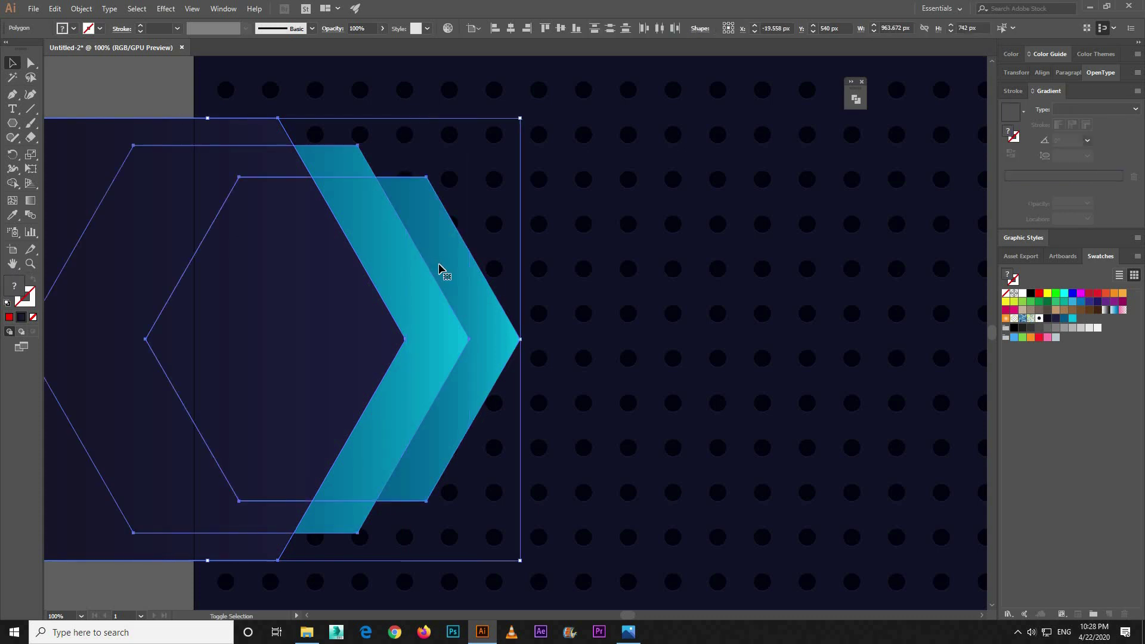
pyautogui.click(171, 10)
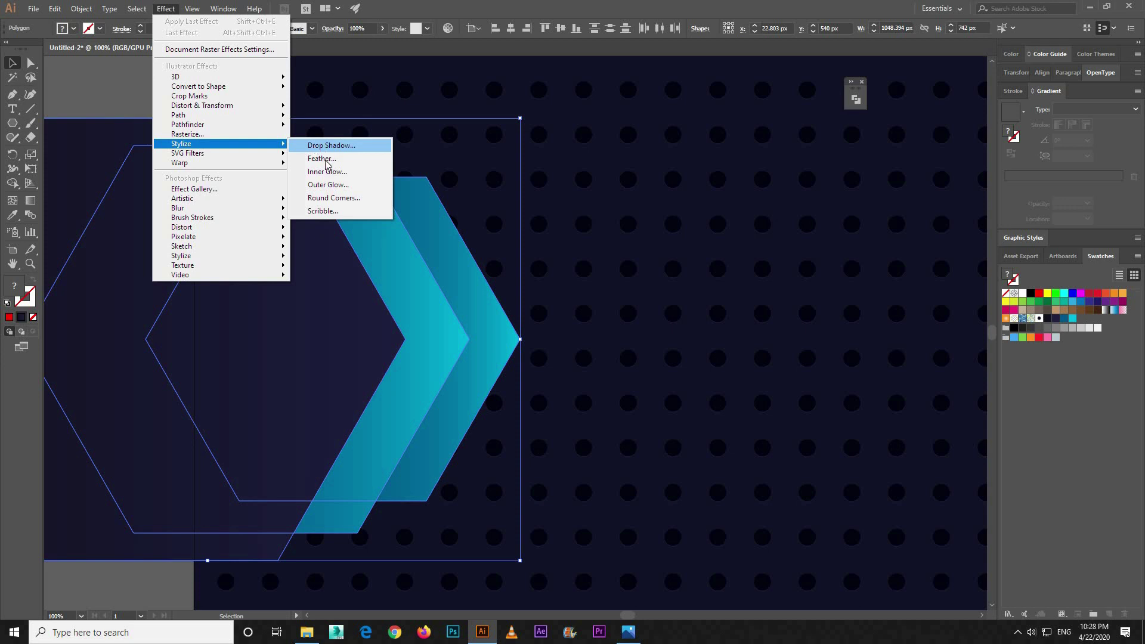
pyautogui.click(325, 146)
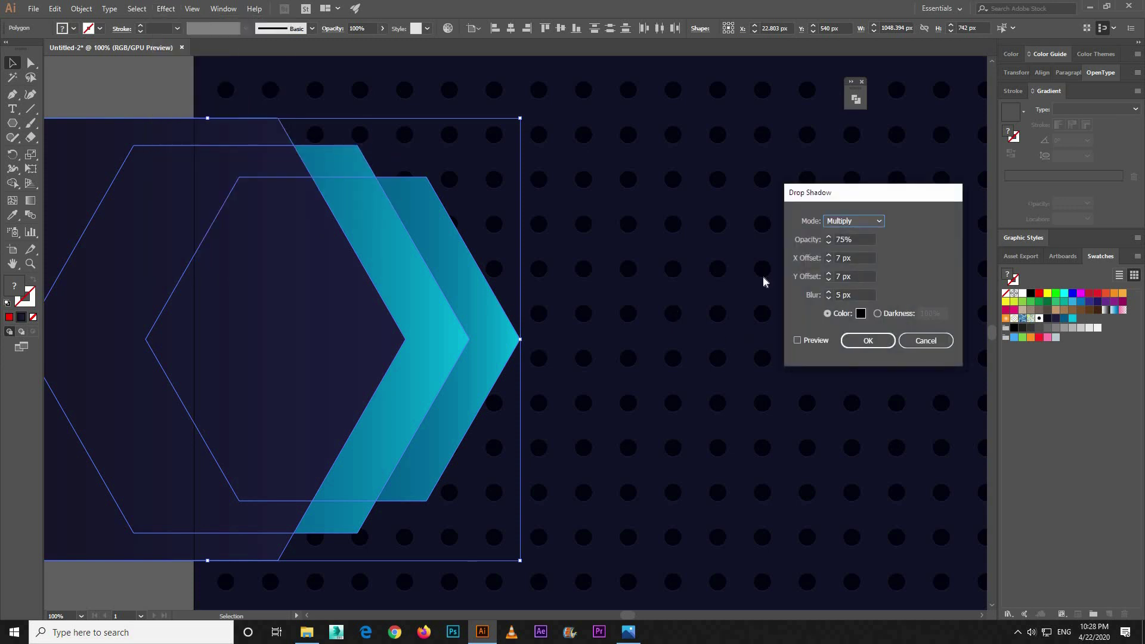
pyautogui.click(857, 276)
pyautogui.write('0')
pyautogui.click(863, 257)
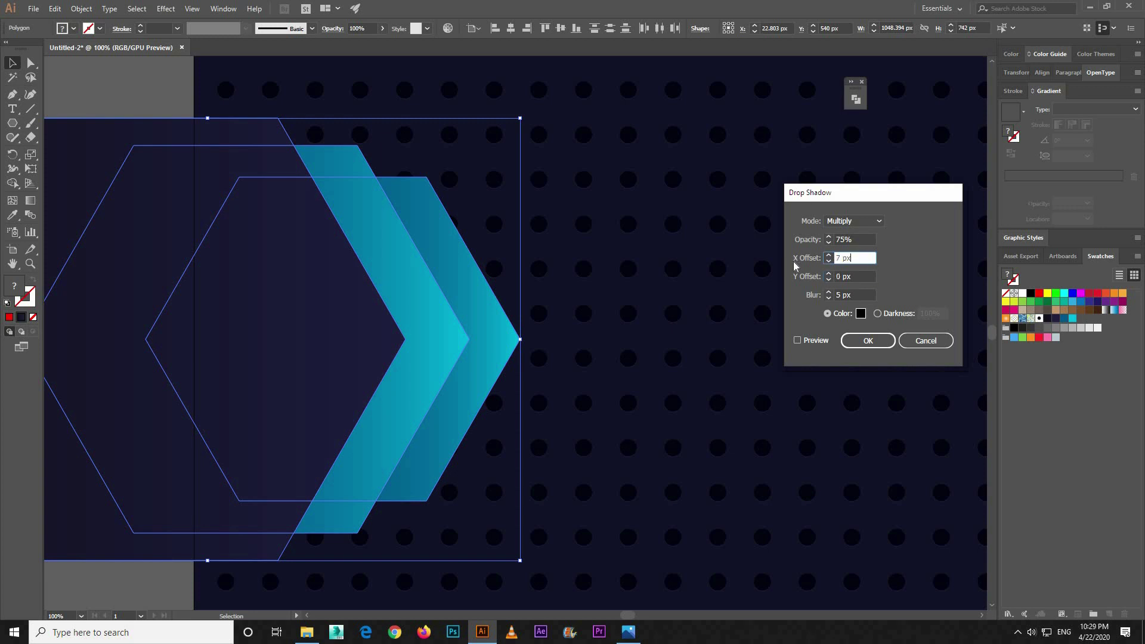
pyautogui.write('5')
pyautogui.click(798, 341)
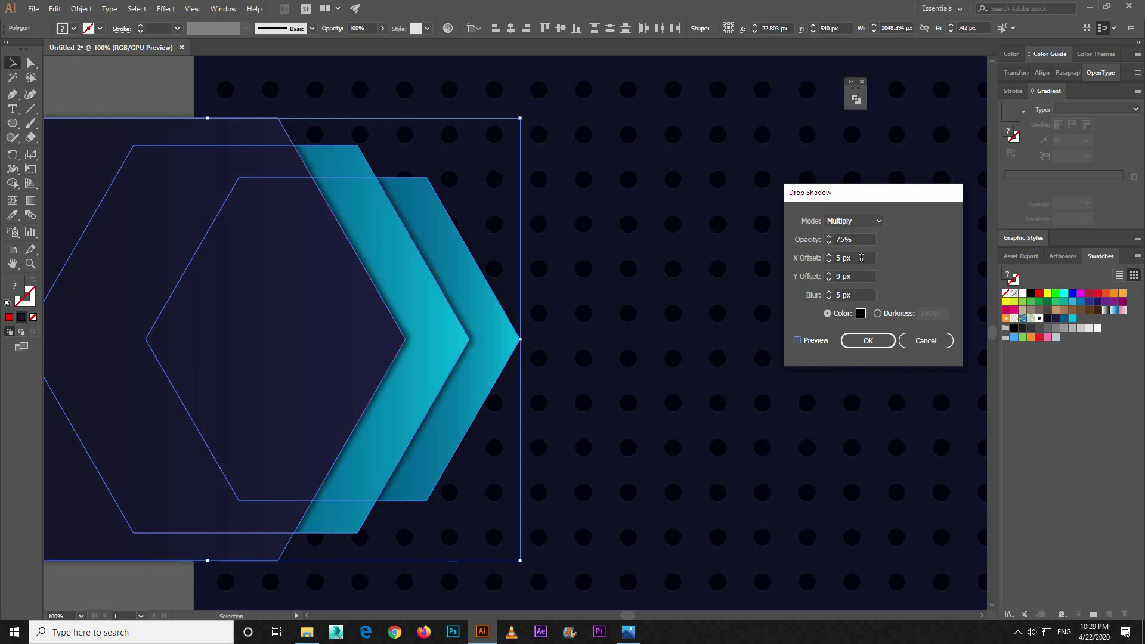
# Step: Try a shadow X offset of 15 px, and settle on 25 px with the preview refreshed
pyautogui.click(805, 256)
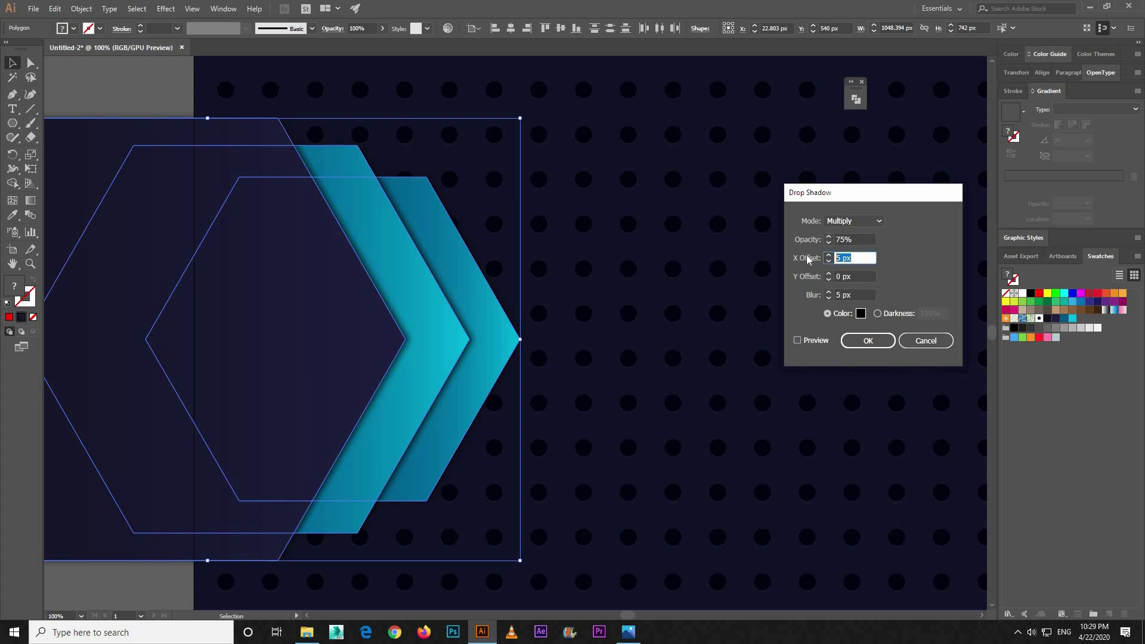
pyautogui.write('15')
pyautogui.click(864, 277)
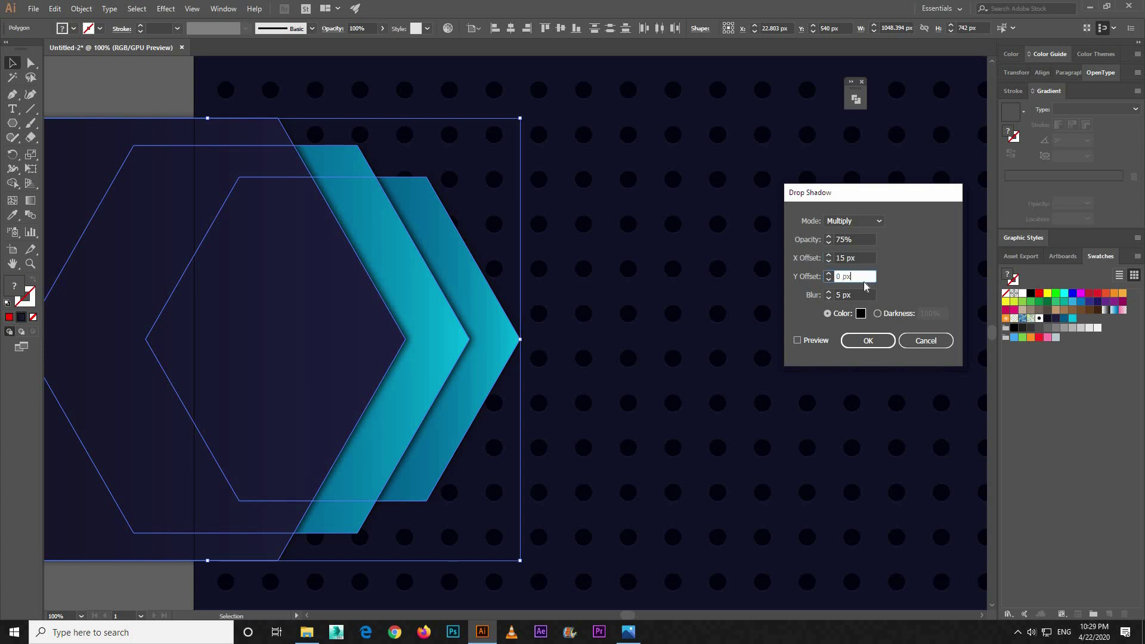
pyautogui.click(797, 340)
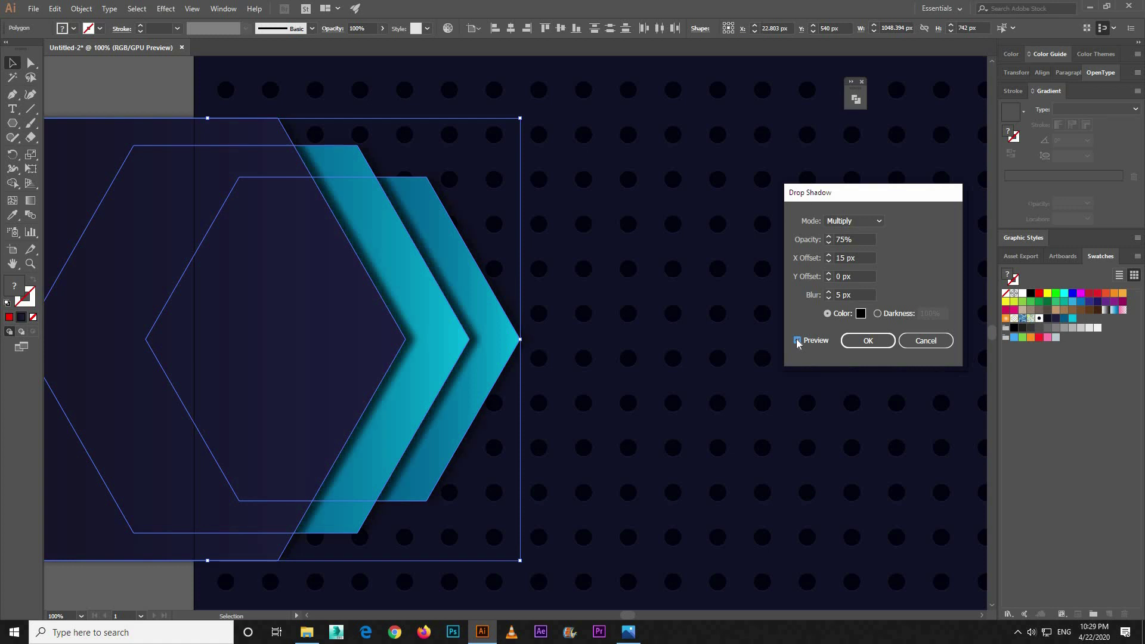
pyautogui.click(806, 259)
pyautogui.press('Tab')
pyautogui.click(800, 343)
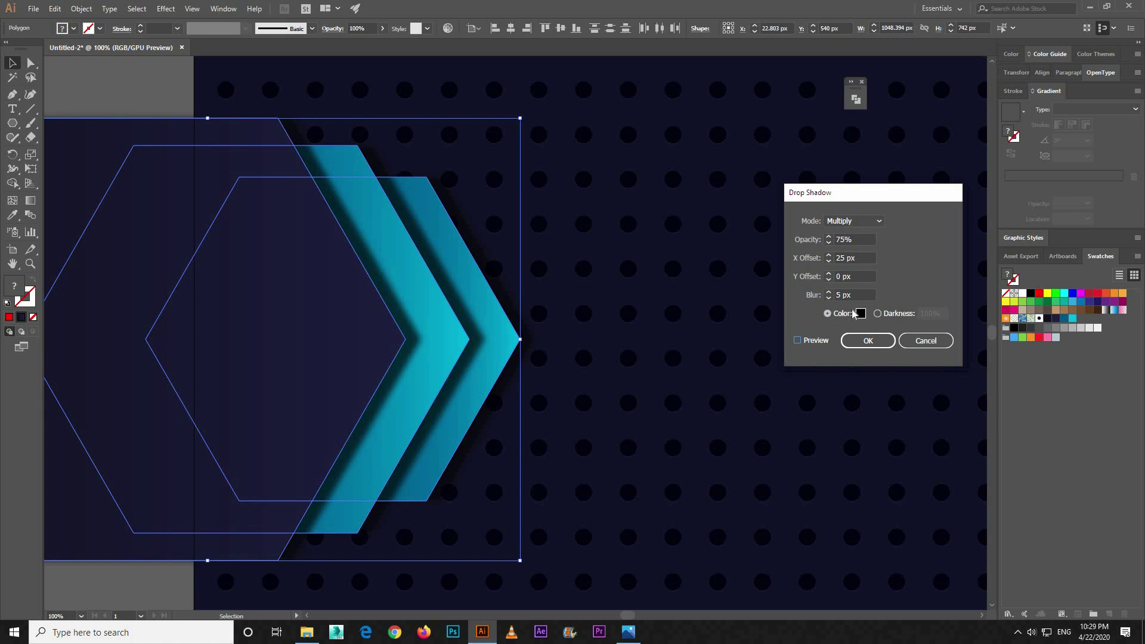
# Step: Set the shadow's blur to 10 px and apply the drop shadow to the three hexagons
pyautogui.click(802, 294)
pyautogui.write('10')
pyautogui.click(817, 340)
pyautogui.click(878, 345)
# Step: Create a mirrored copy of the three hexagons by reflecting them across the vertical axis
pyautogui.hotkey('ctrl', '-')
pyautogui.hotkey('ctrl', '-')
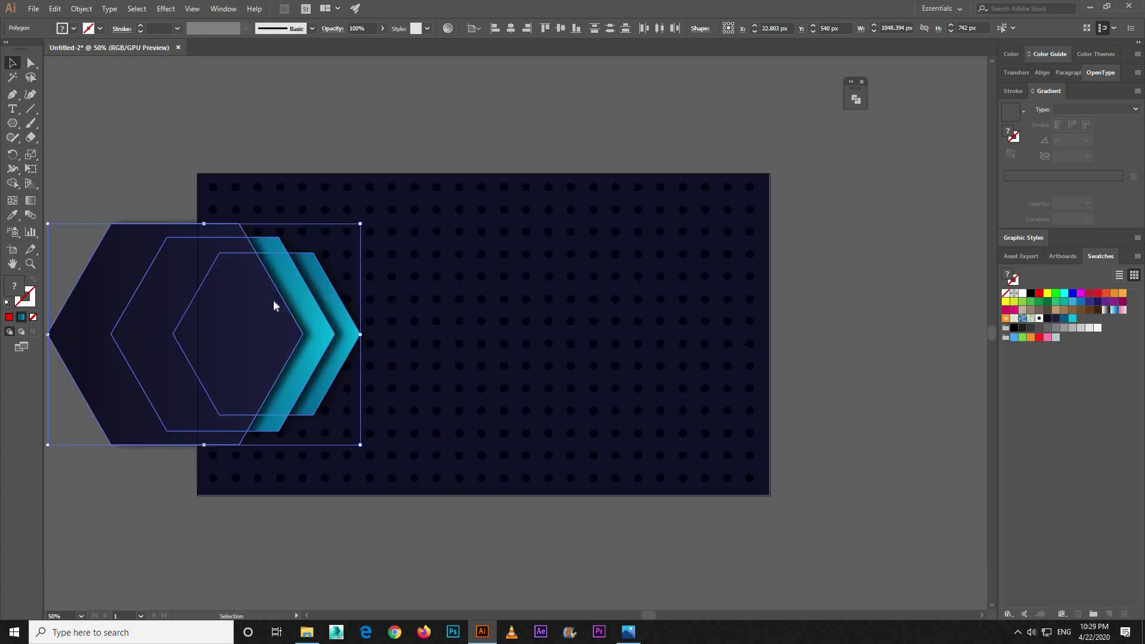
pyautogui.rightClick(274, 302)
pyautogui.moveTo(321, 464)
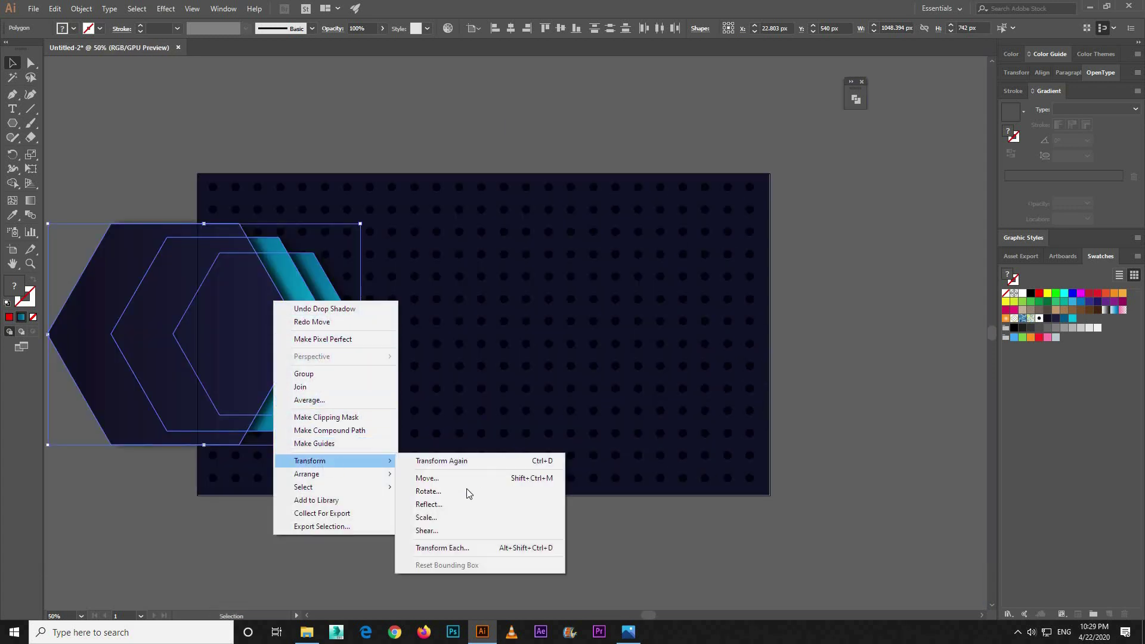
pyautogui.click(457, 503)
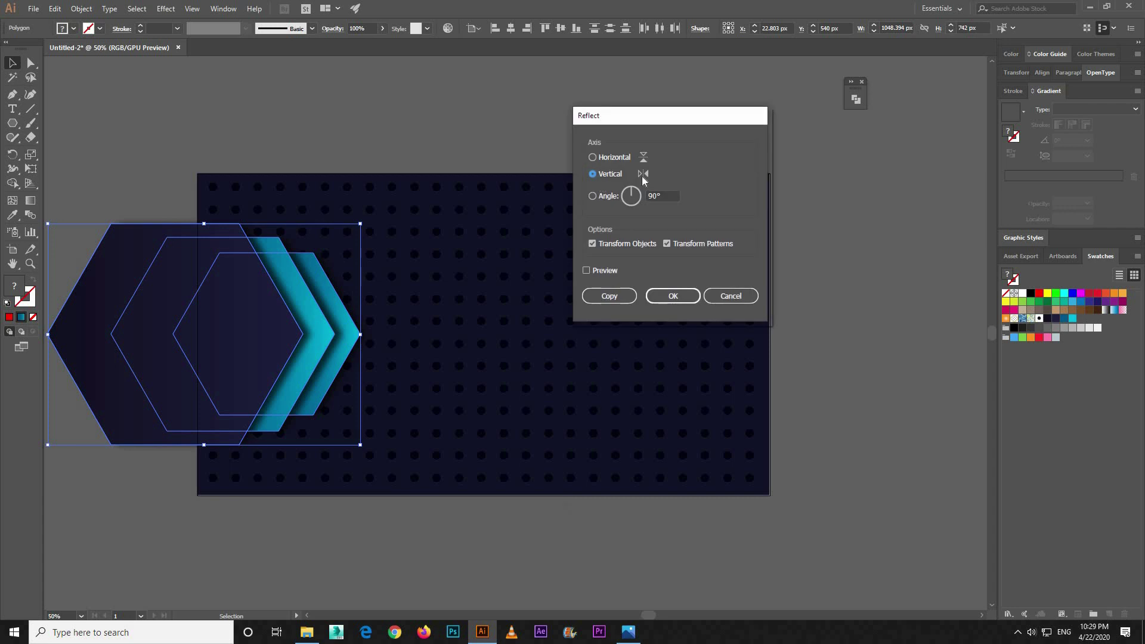
pyautogui.click(621, 299)
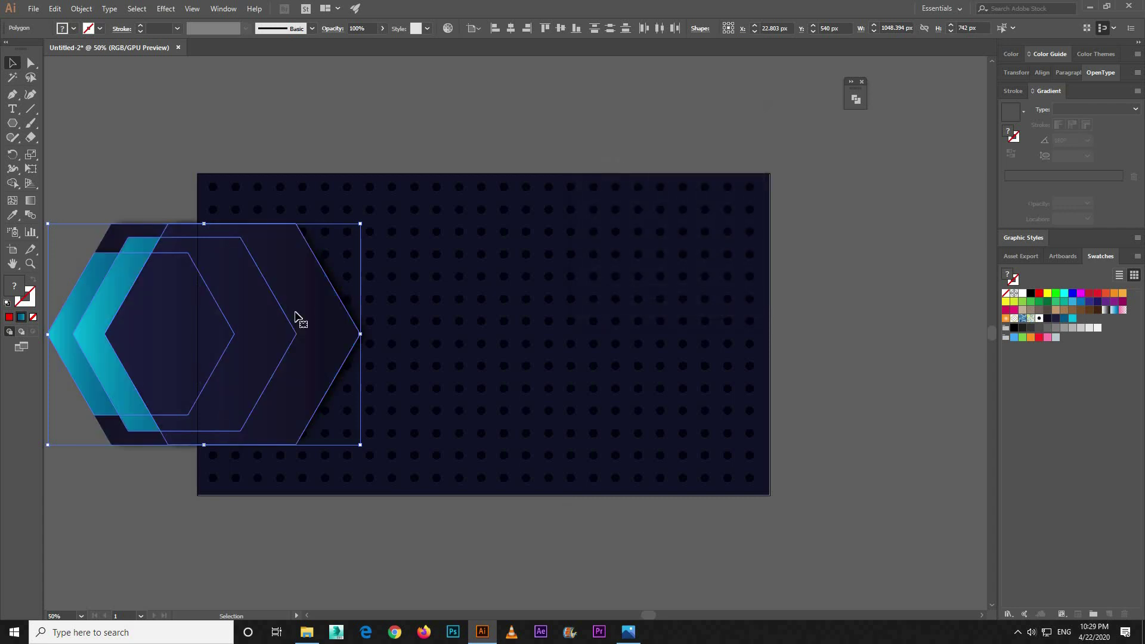
# Step: Move the mirrored hexagons horizontally by about 1897 px to the artboard's right edge and deselect them
pyautogui.moveTo(293, 321); pyautogui.dragTo(861, 321)
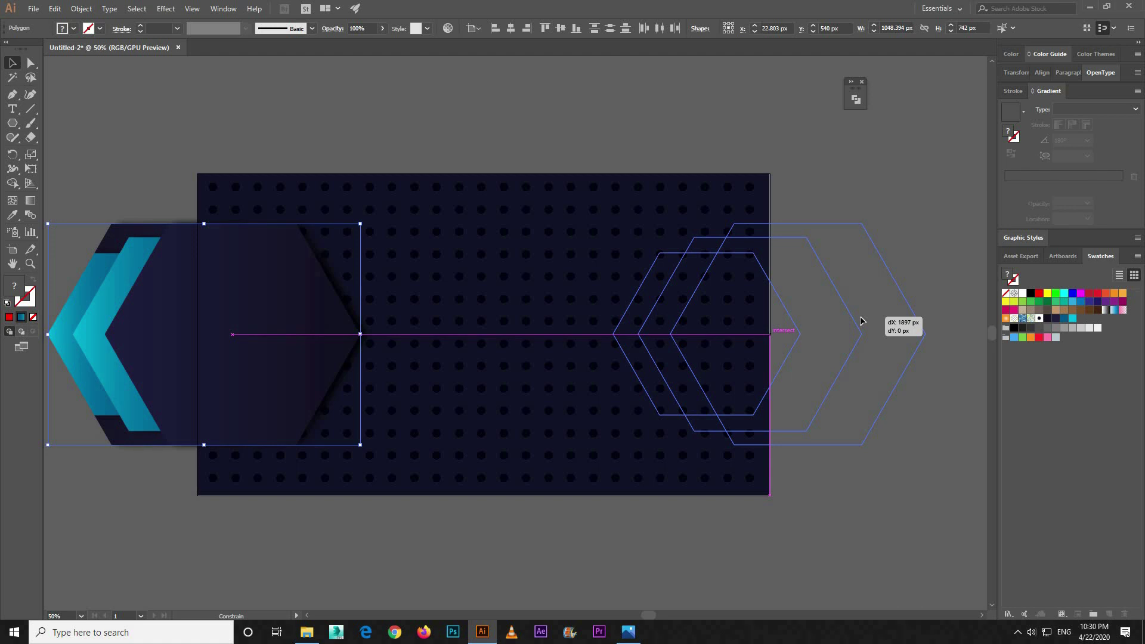
pyautogui.moveTo(861, 321); pyautogui.dragTo(860, 322)
pyautogui.moveTo(581, 475); pyautogui.dragTo(582, 475)
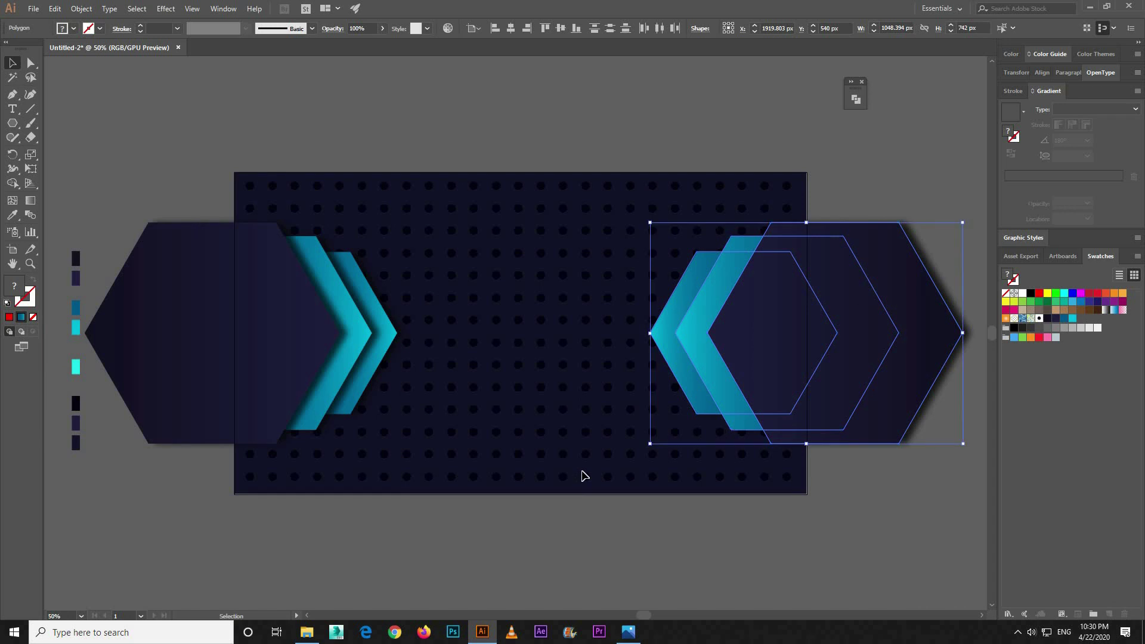
pyautogui.click(605, 548)
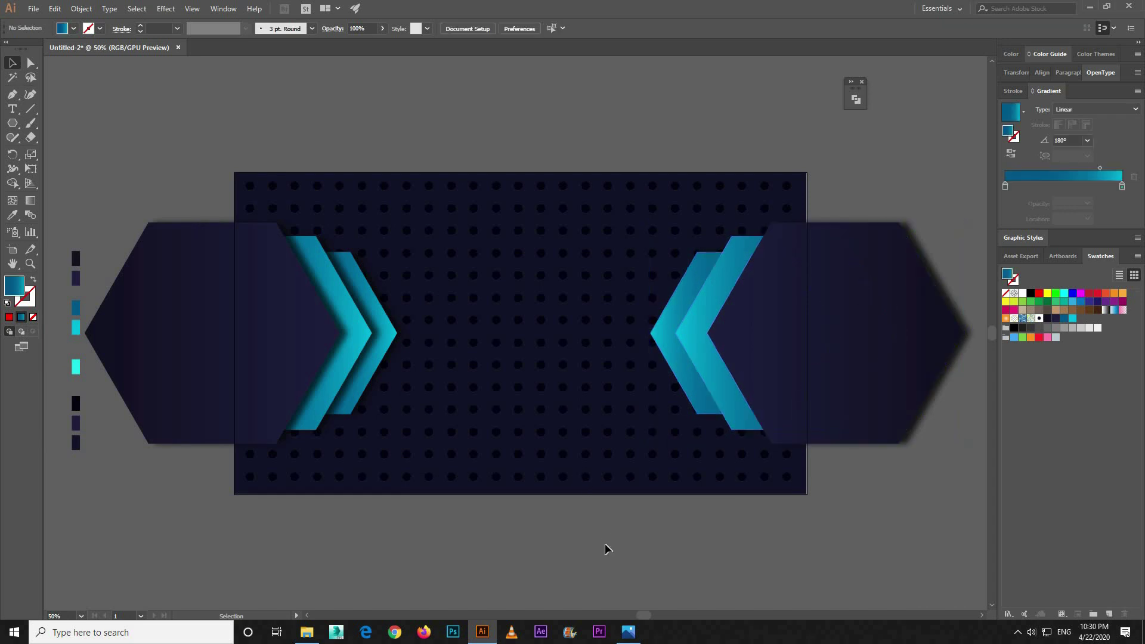
# Step: Select the three mirrored hexagons on the artboard's right side and show their appearance attributes beside them
pyautogui.hotkey('ctrl', '+')
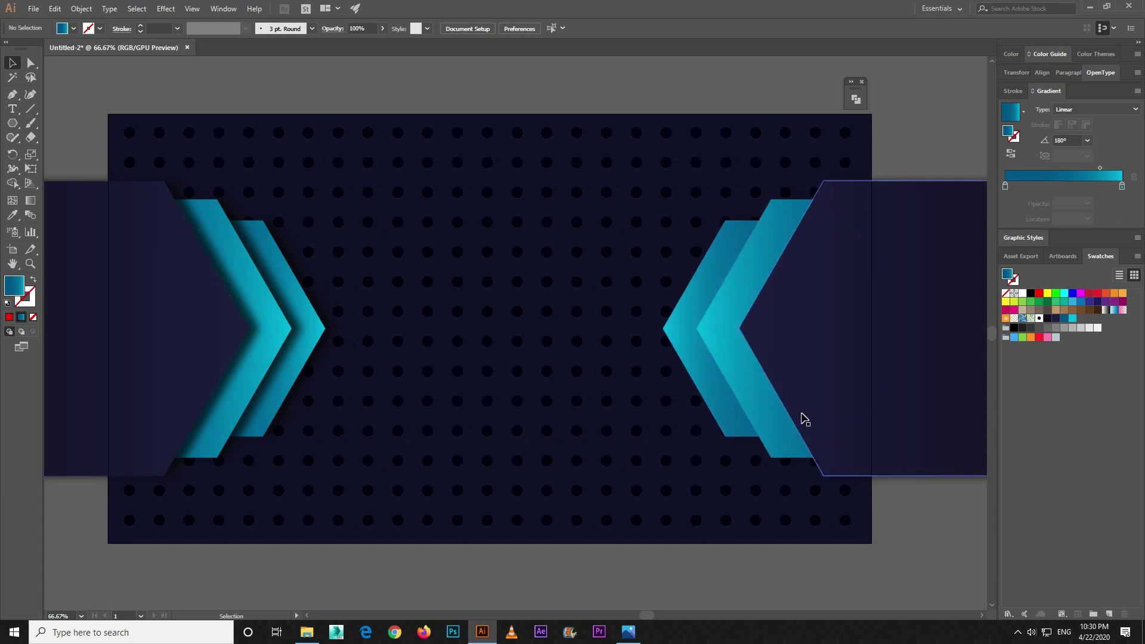
pyautogui.click(840, 348)
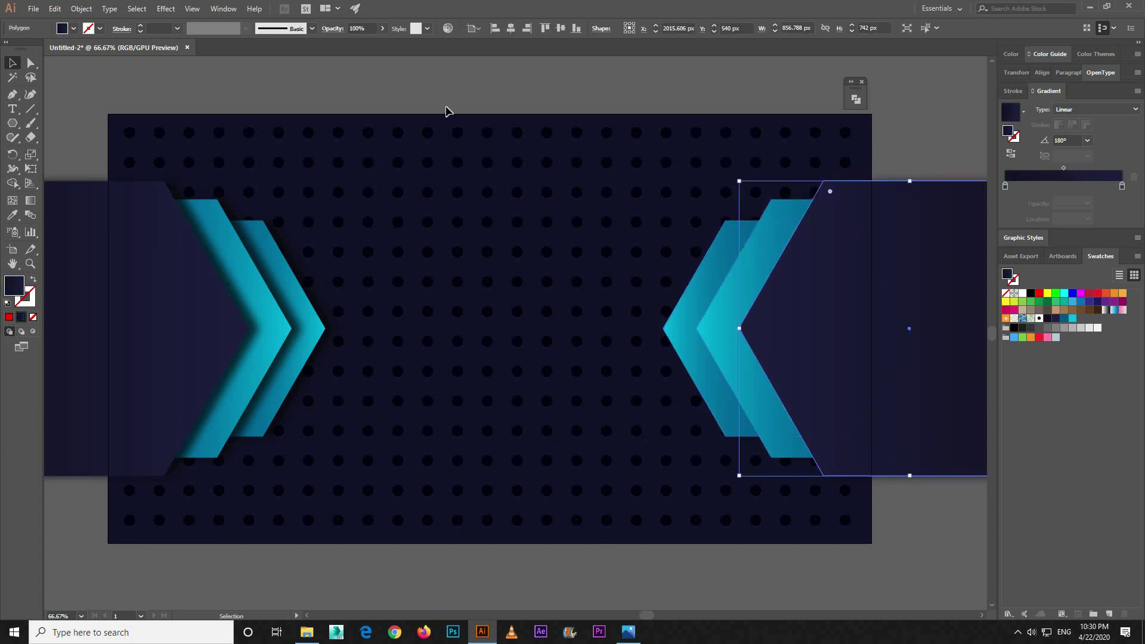
pyautogui.click(486, 98)
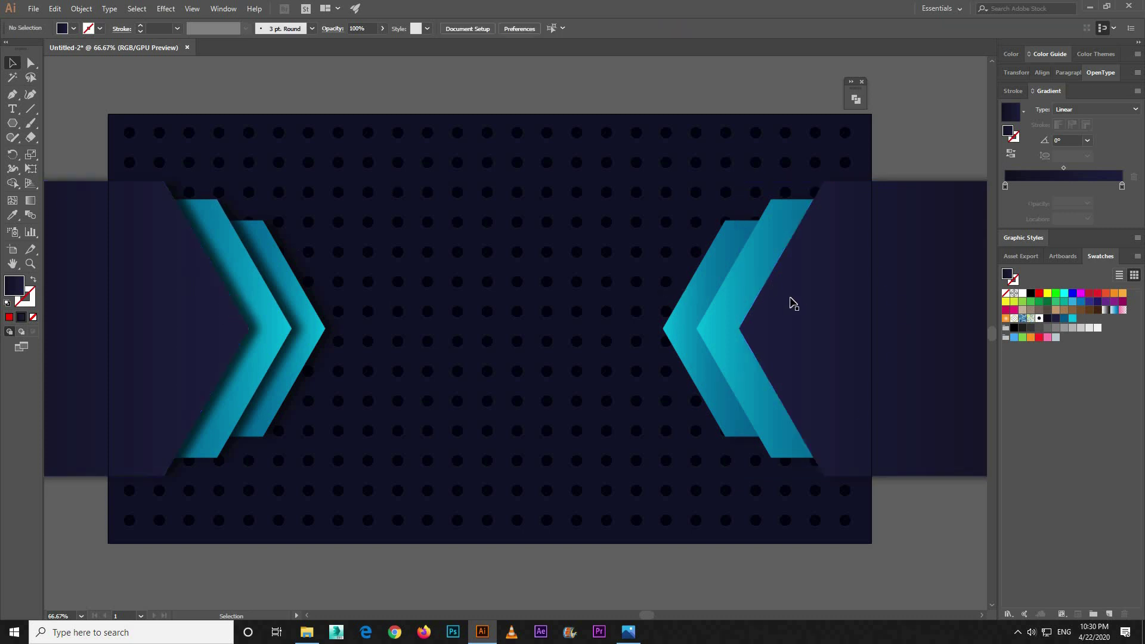
pyautogui.click(814, 310)
pyautogui.keyDown('shift'); pyautogui.click(724, 300); pyautogui.keyUp('shift')
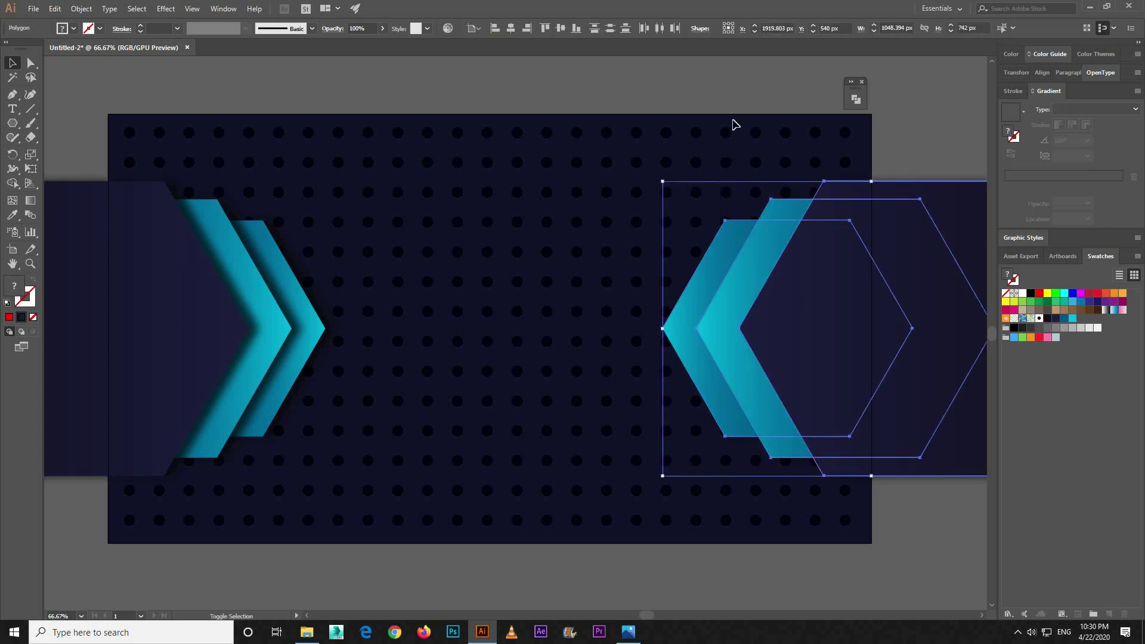
pyautogui.click(808, 325)
pyautogui.keyDown('shift'); pyautogui.click(736, 290); pyautogui.keyUp('shift')
pyautogui.keyDown('shift'); pyautogui.click(694, 286); pyautogui.keyUp('shift')
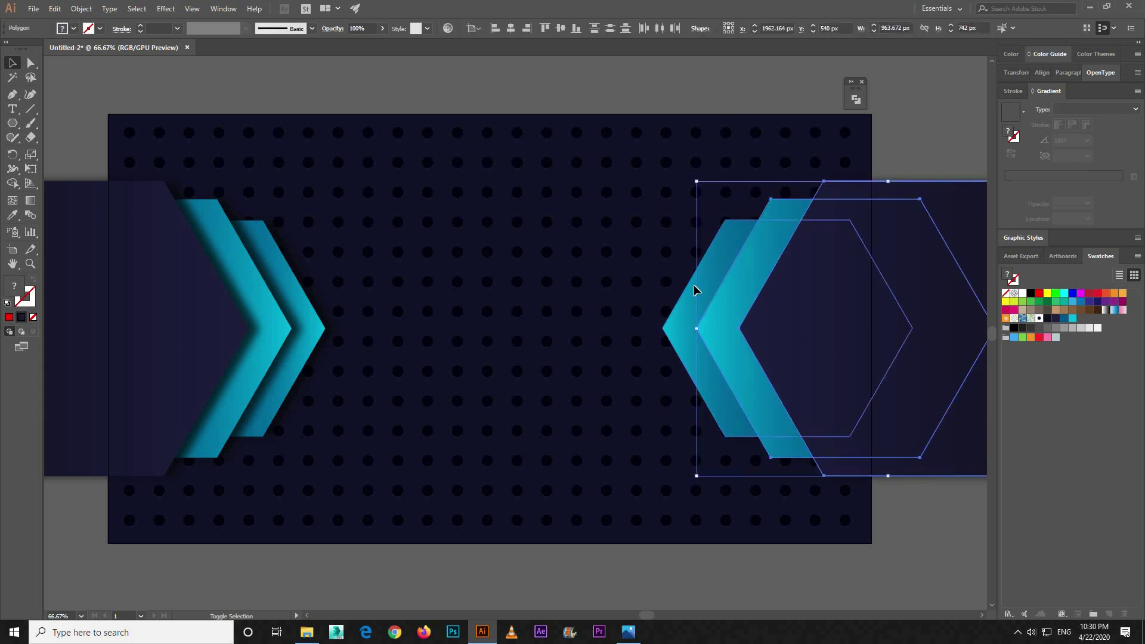
pyautogui.click(223, 9)
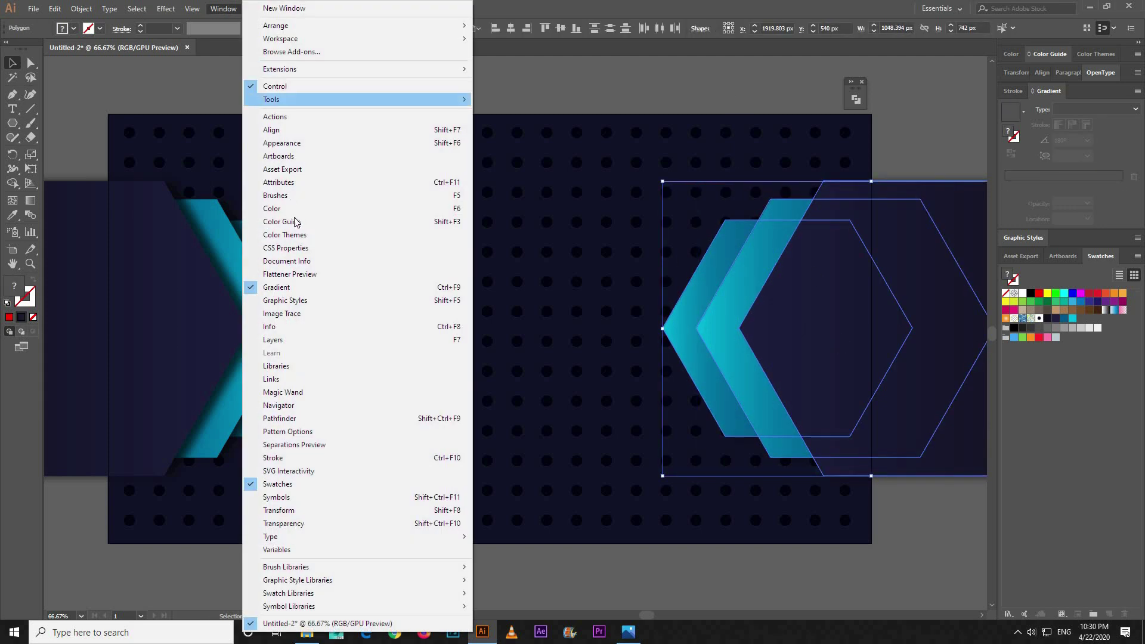
pyautogui.click(281, 143)
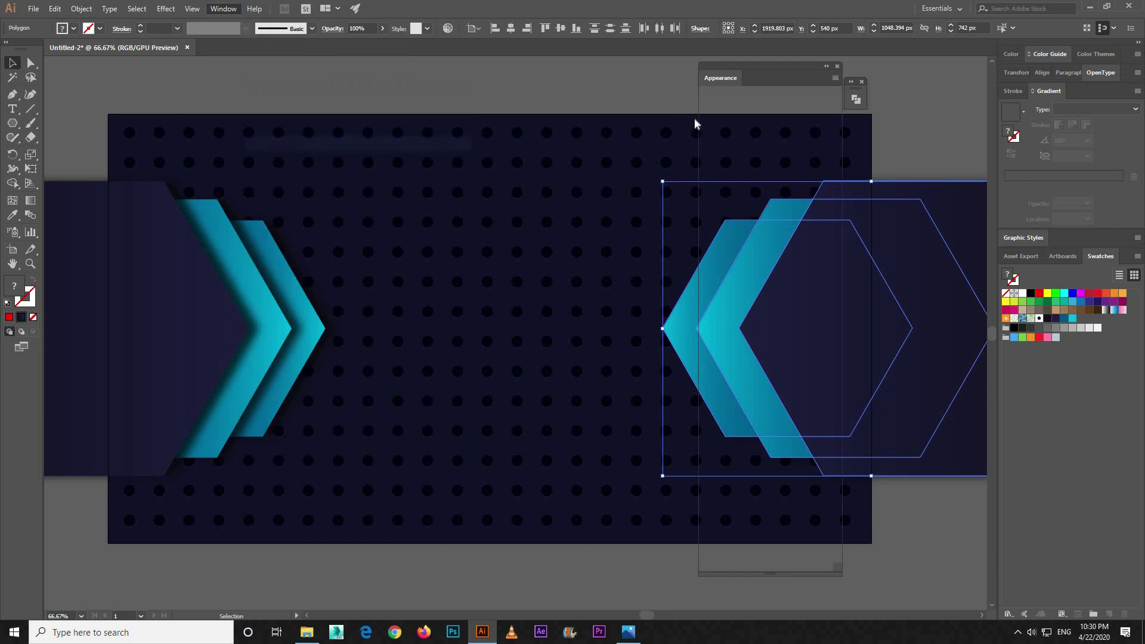
pyautogui.moveTo(767, 66); pyautogui.dragTo(434, 68)
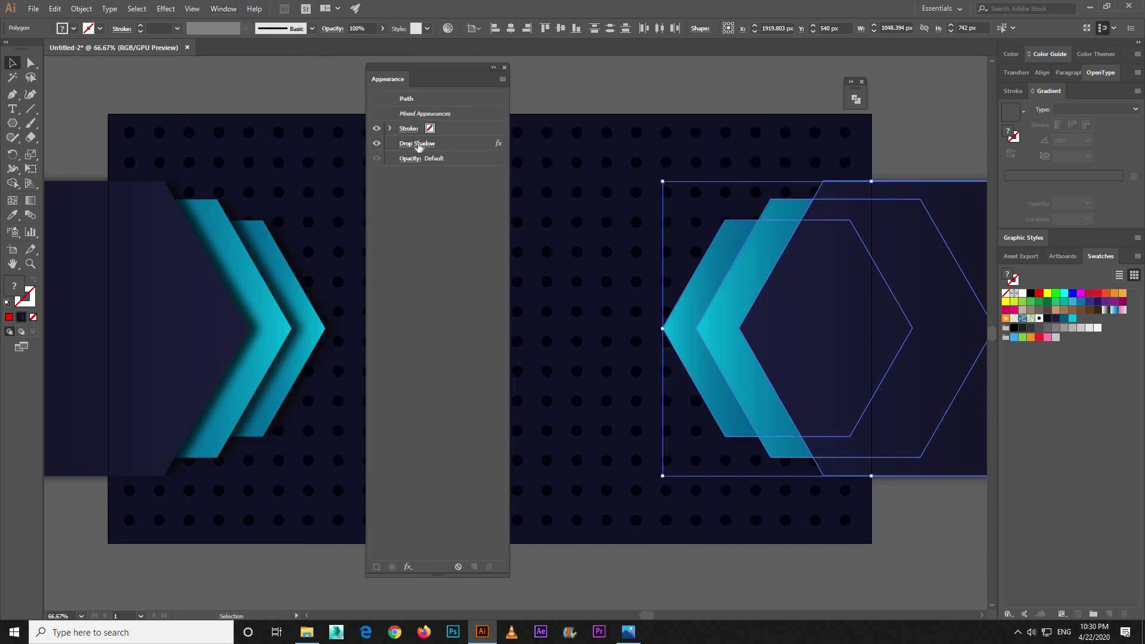
# Step: Change the drop shadow's X offset to -25 px on the mirrored hexagons, close the appearance attributes and deselect
pyautogui.click(419, 144)
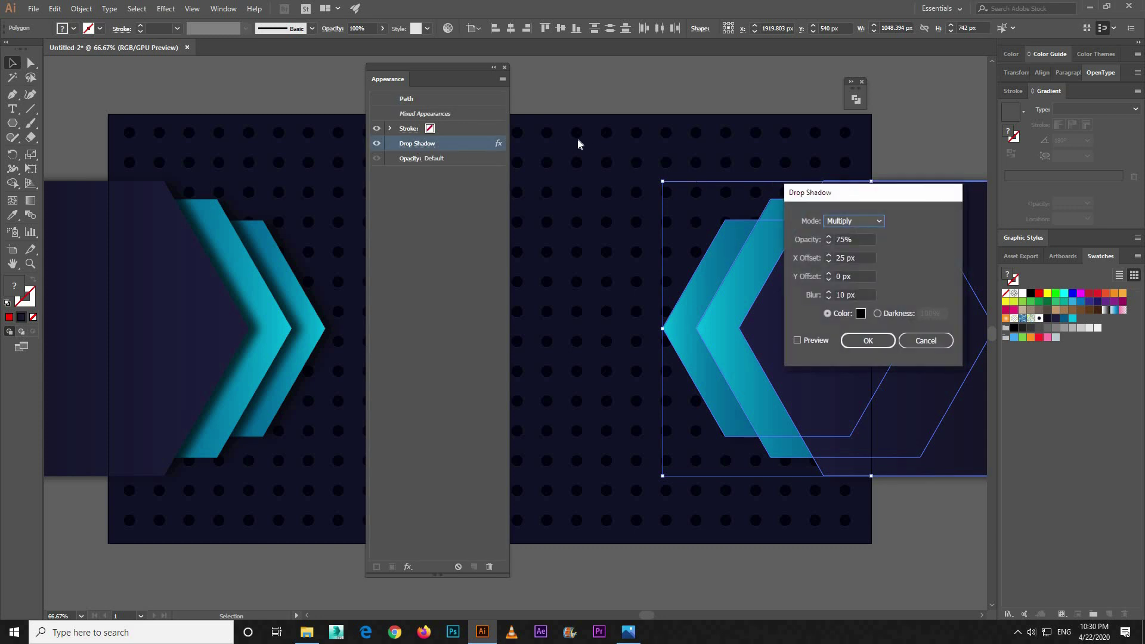
pyautogui.press('Tab')
pyautogui.press('Tab')
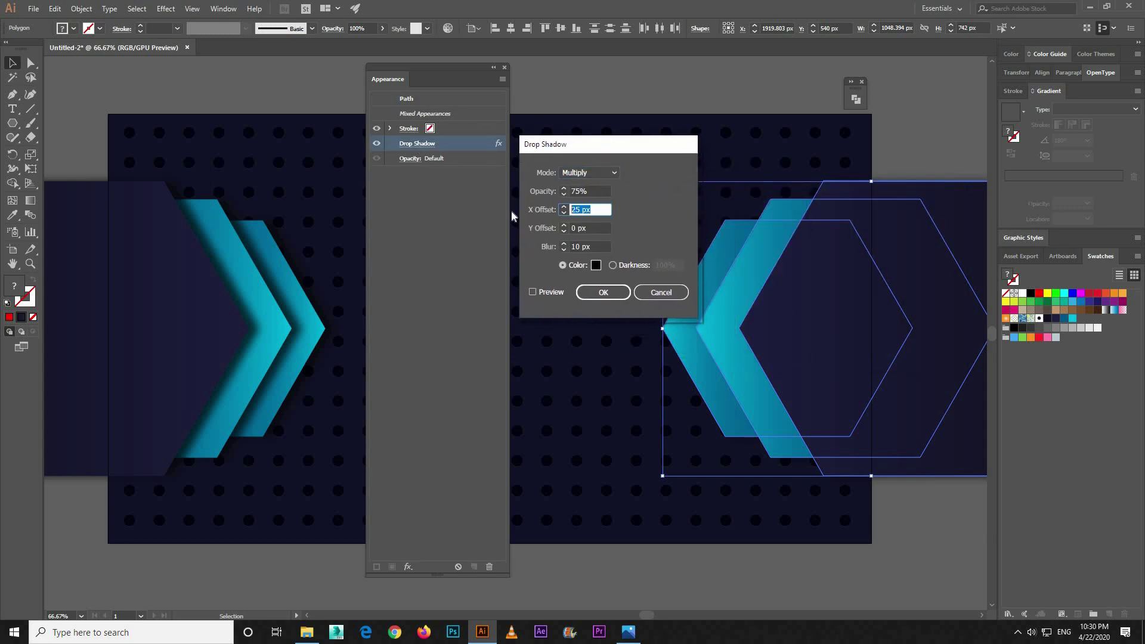
pyautogui.write('-25')
pyautogui.click(553, 291)
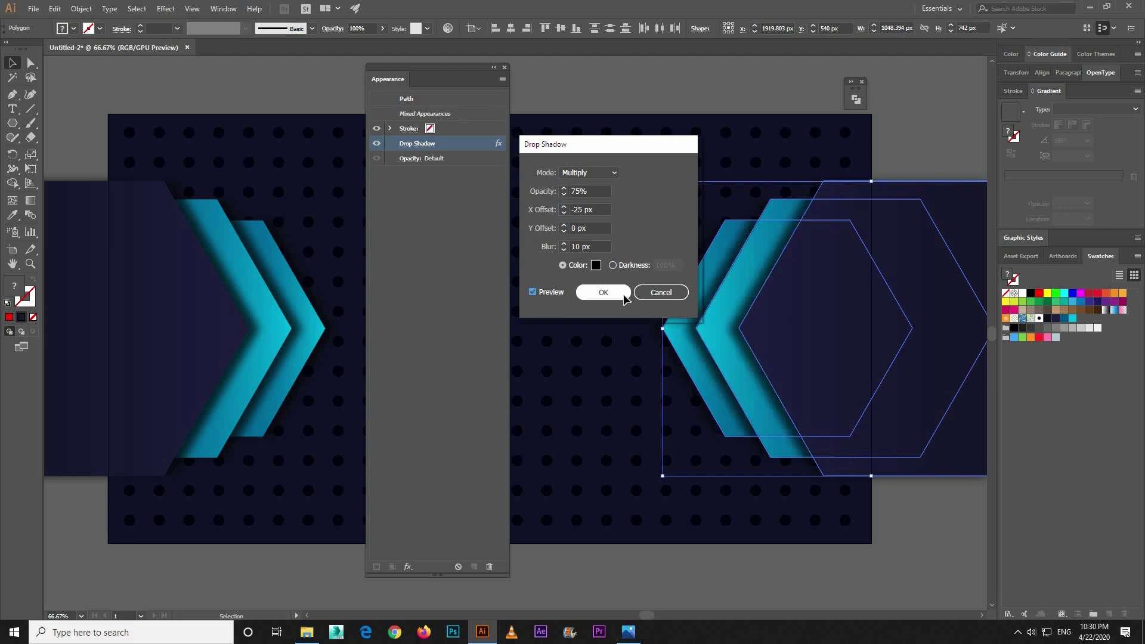
pyautogui.click(623, 295)
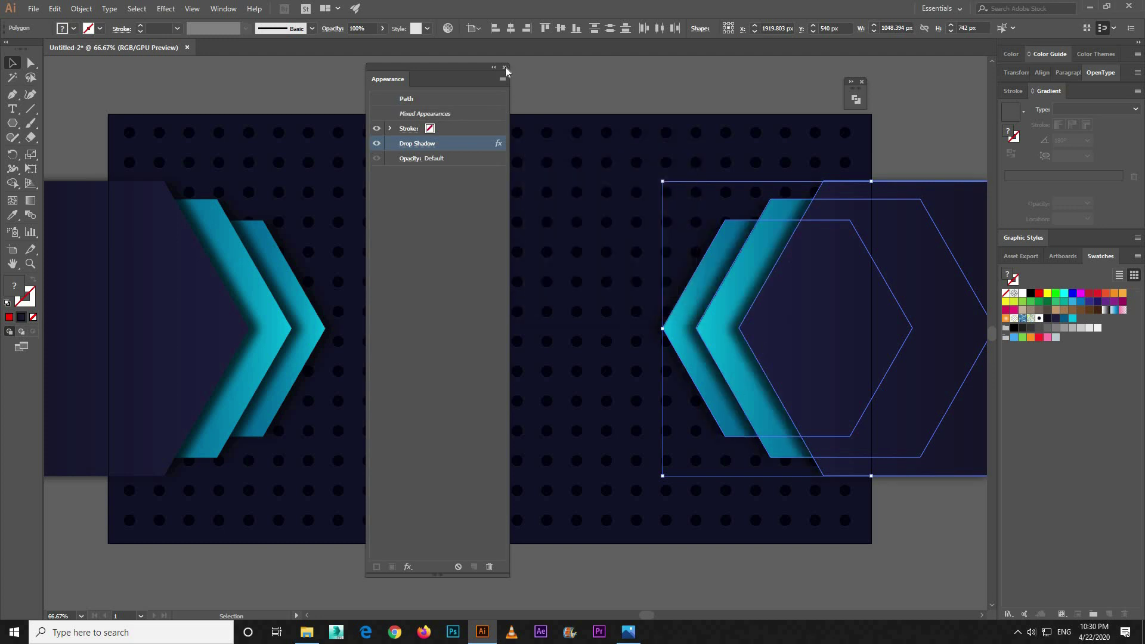
pyautogui.click(505, 68)
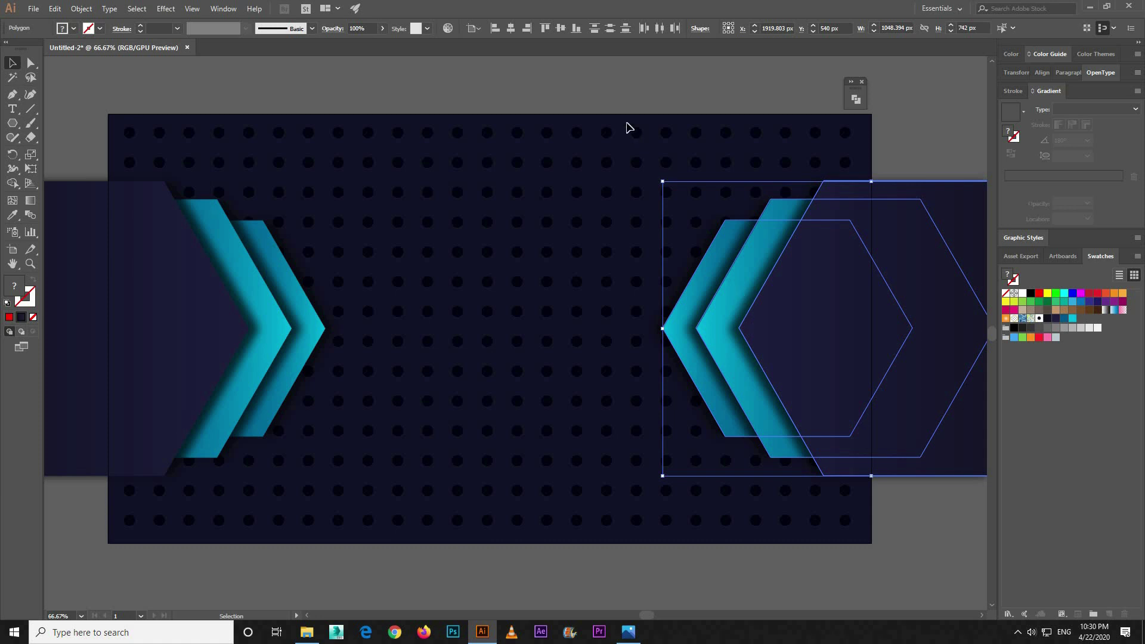
pyautogui.click(611, 97)
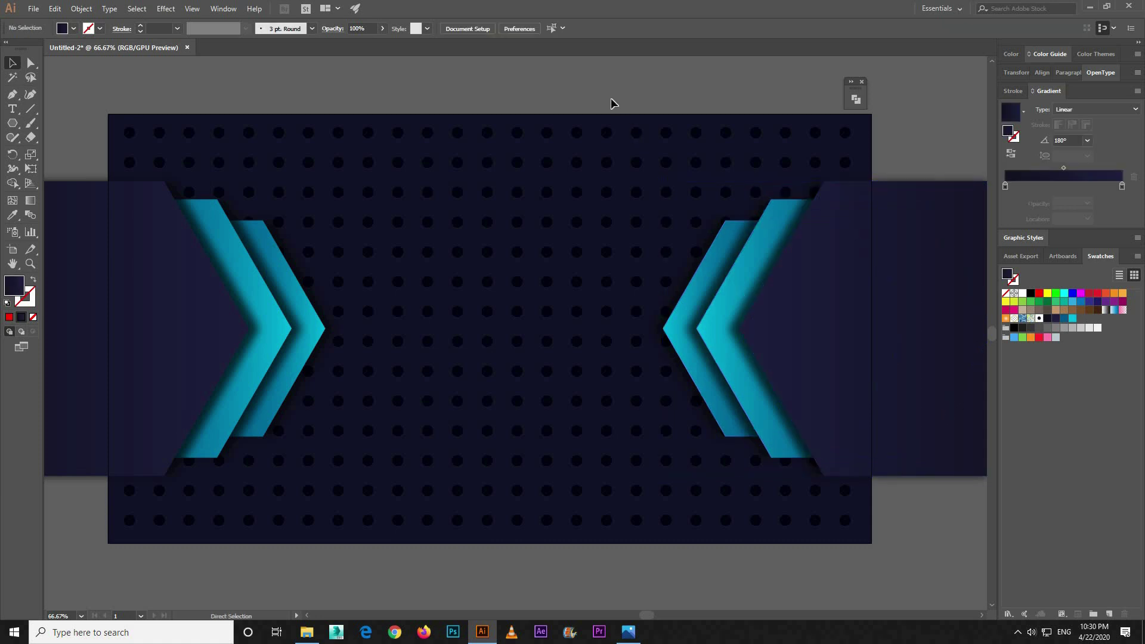
# Step: Check the reference image and draw a rectangle about 1386 x 338 px across the artboard's middle, overlapping both hexagon groups
pyautogui.moveTo(55, 107)
pyautogui.mouseDown()
pyautogui.moveTo(72, 105)
pyautogui.moveTo(60, 149)
pyautogui.moveTo(65, 118)
pyautogui.mouseUp()
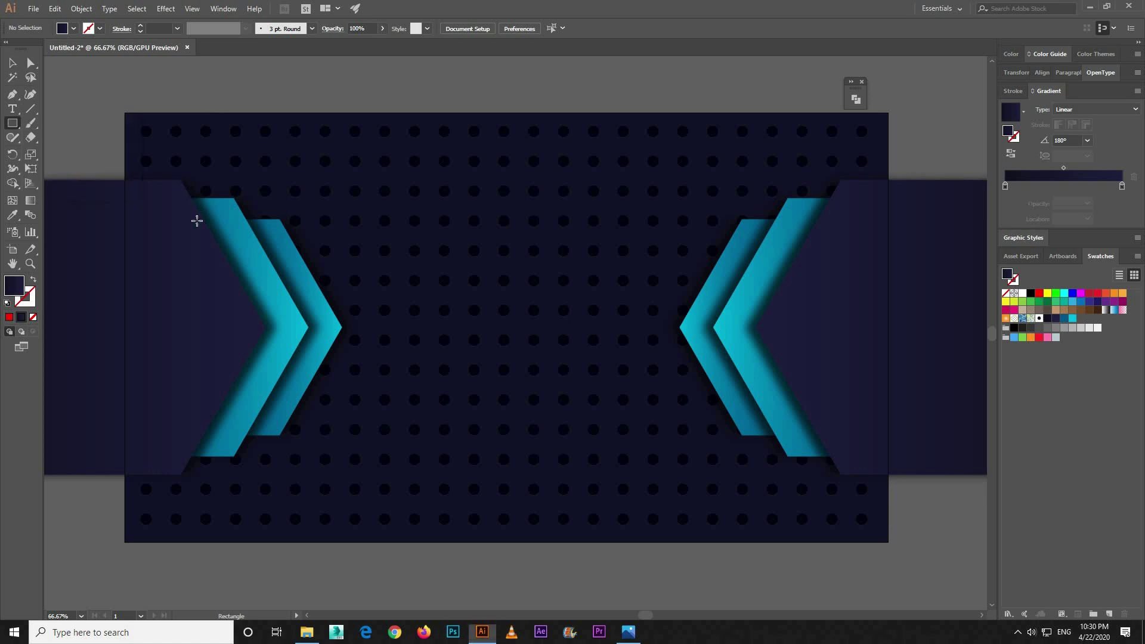
pyautogui.click(629, 632)
pyautogui.hotkey('alt', 'Tab')
pyautogui.moveTo(263, 248); pyautogui.dragTo(814, 382)
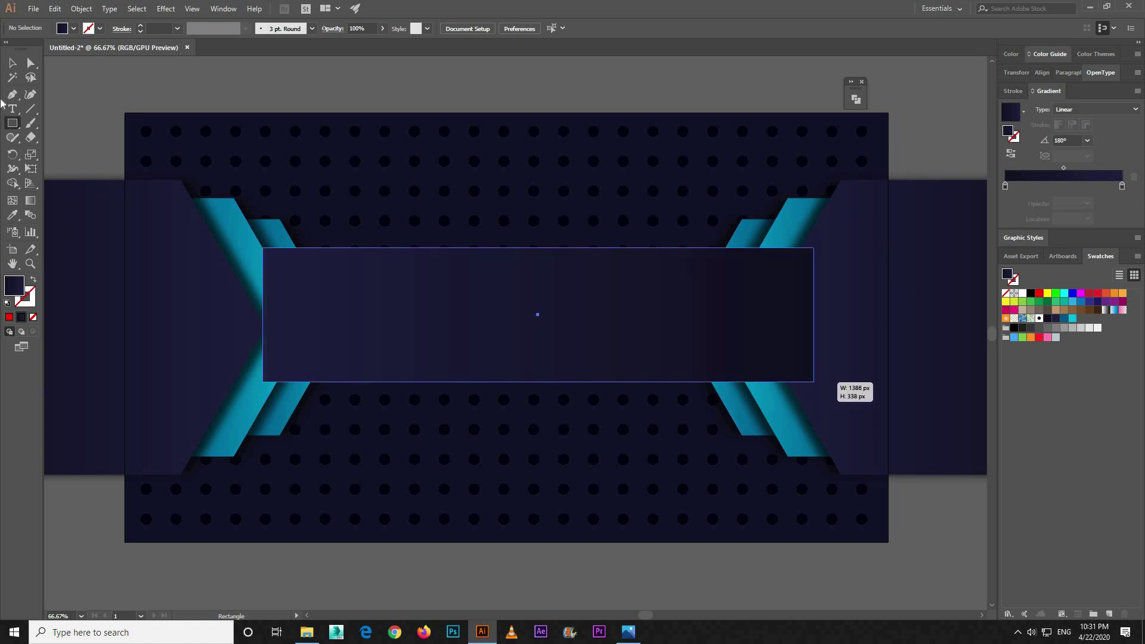
pyautogui.press('v')
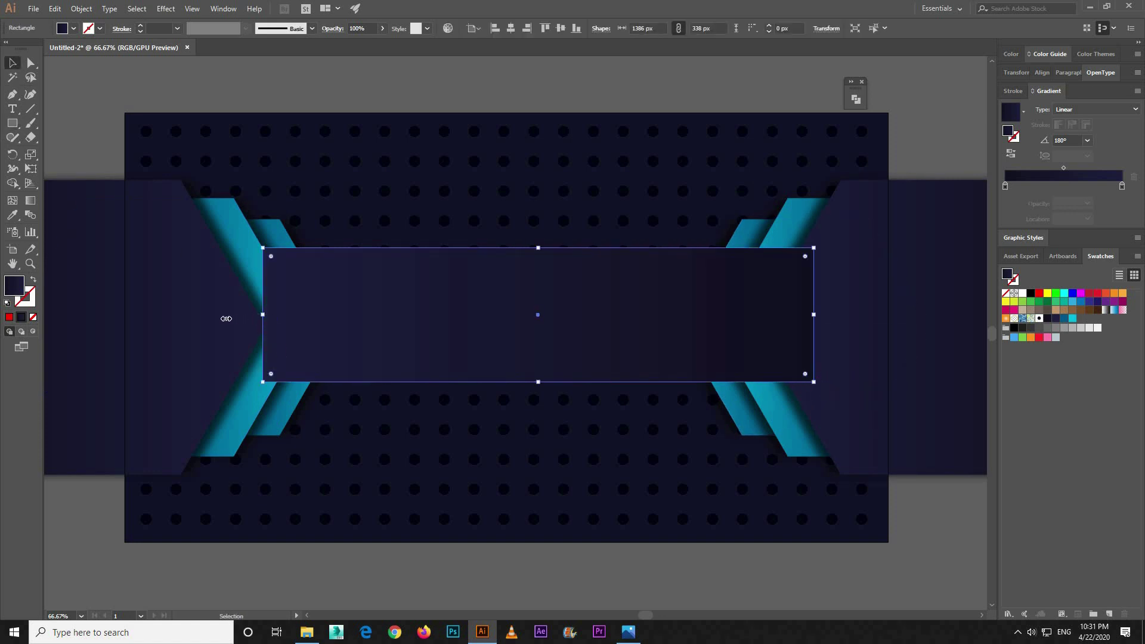
# Step: Extend the central rectangle towards the left hexagons to a width of about 1481 px and compare it with the reference image
pyautogui.moveTo(226, 319); pyautogui.dragTo(225, 315)
pyautogui.click(628, 633)
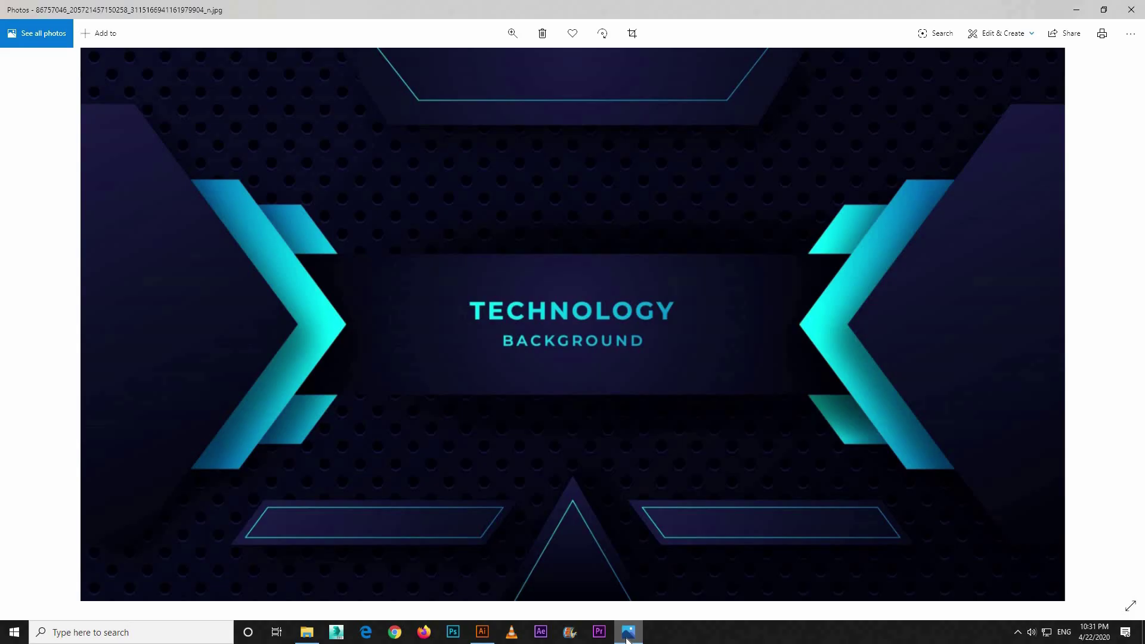
pyautogui.click(628, 633)
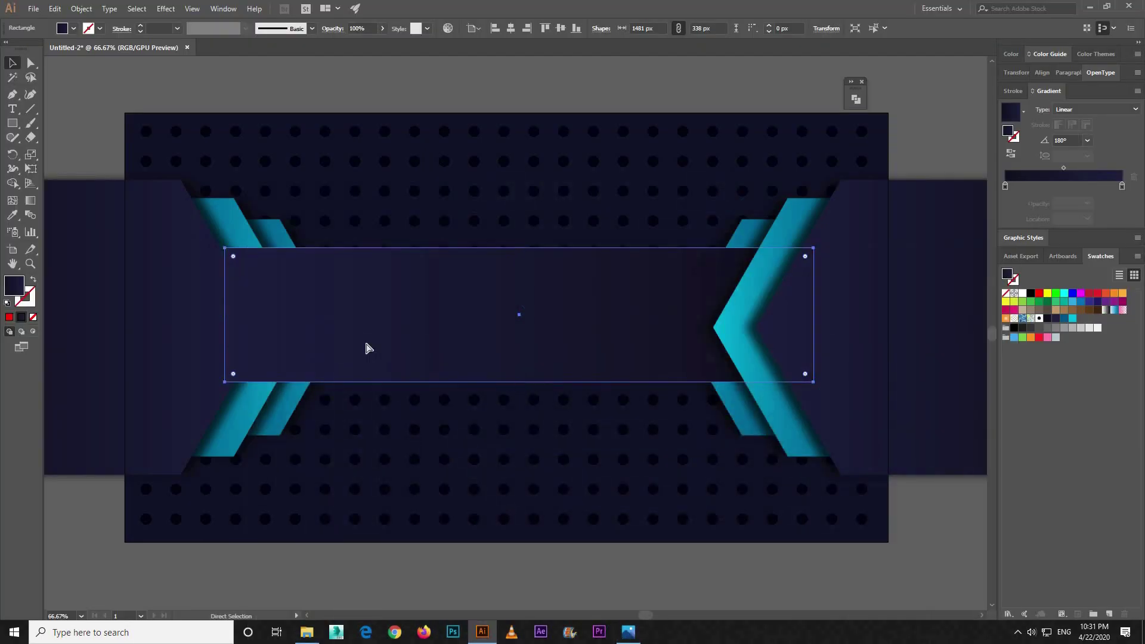
pyautogui.press('v')
pyautogui.click(243, 239)
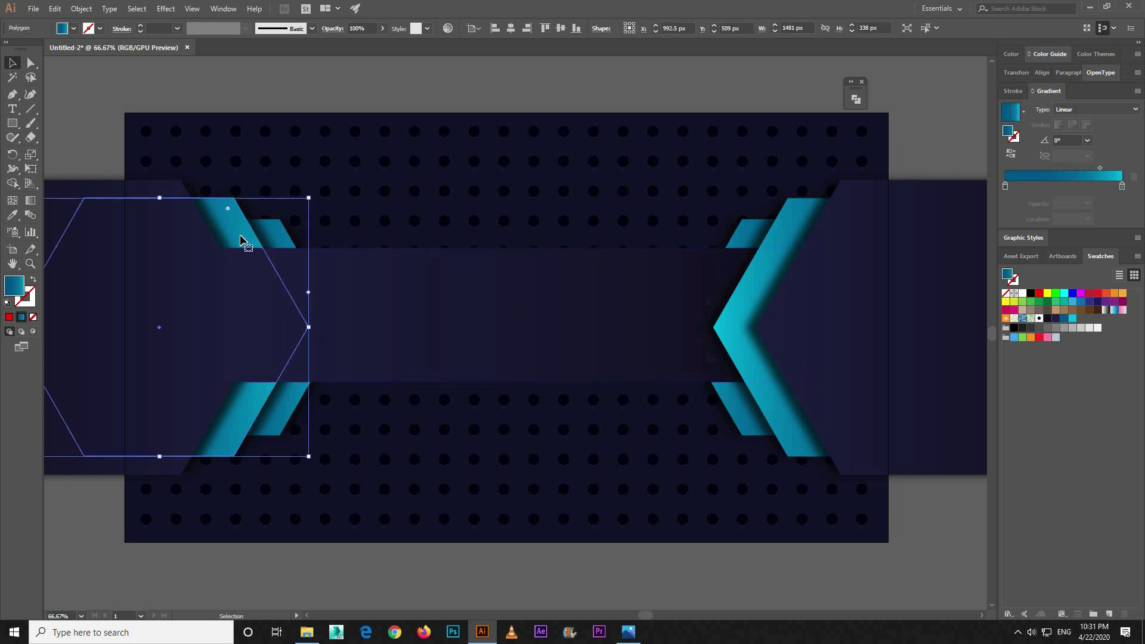
pyautogui.press('a')
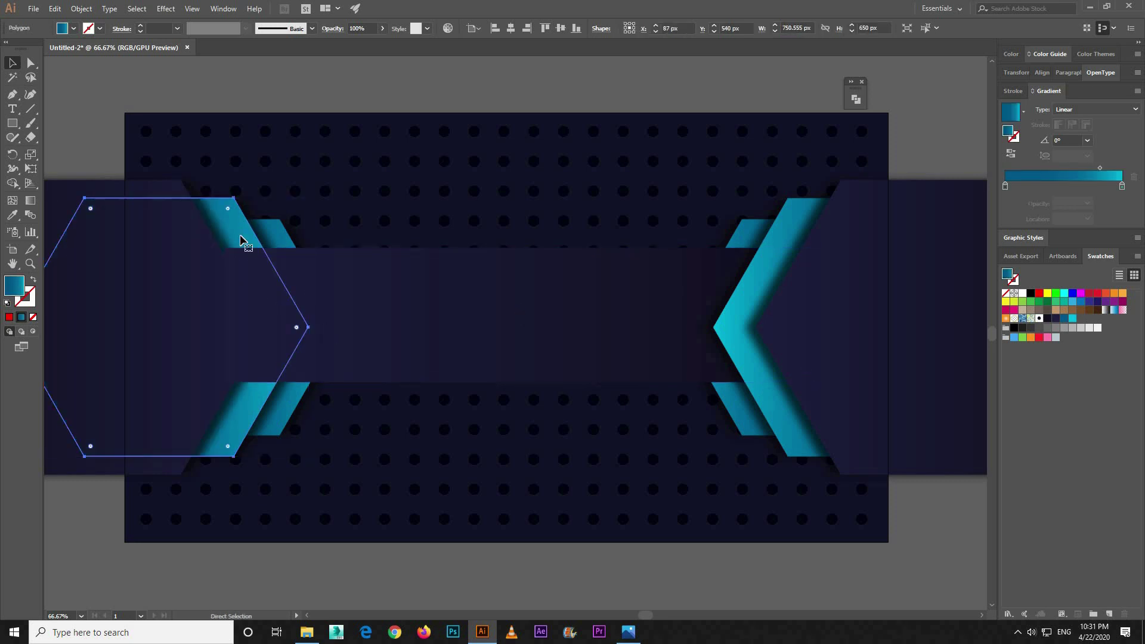
pyautogui.click(127, 250)
pyautogui.hotkey('ctrl', '[')
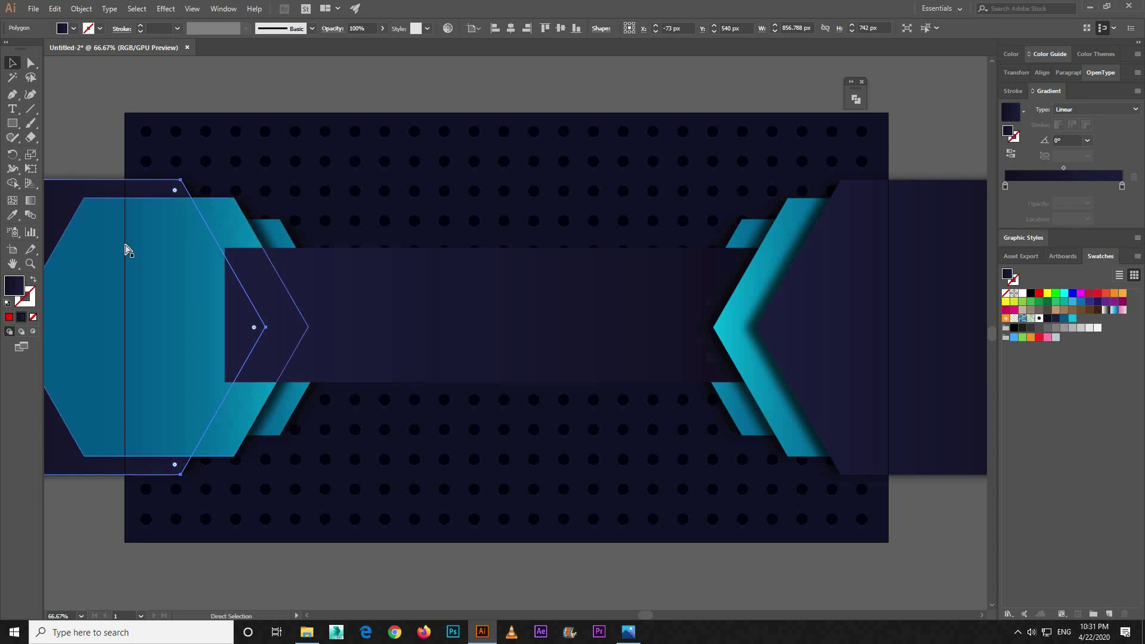
pyautogui.hotkey('ctrl', 'z')
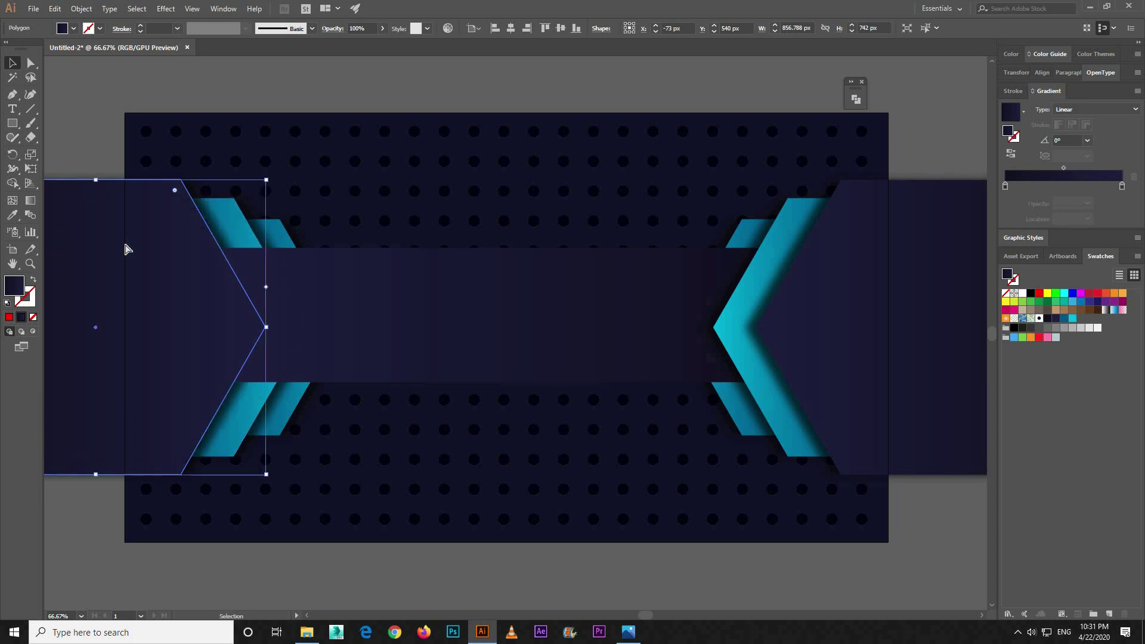
# Step: Send the central rectangle backward in the stacking order until it lies behind the left dark and large cyan hexagons, then deselect
pyautogui.press('v')
pyautogui.click(373, 285)
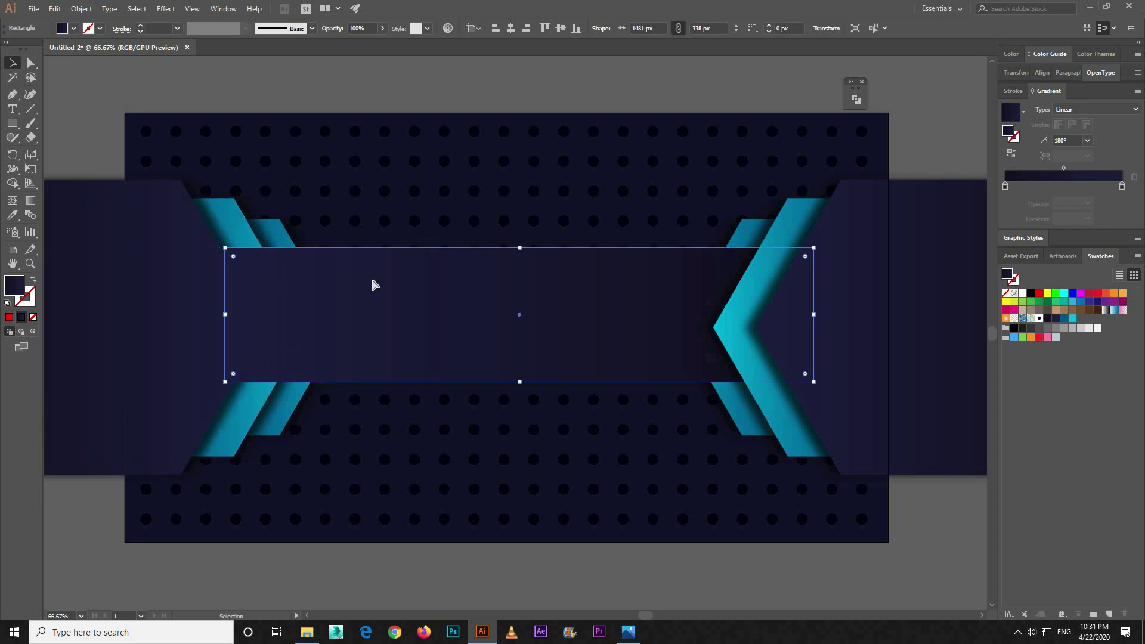
pyautogui.hotkey('ctrl', '[')
pyautogui.hotkey('ctrl', '[')
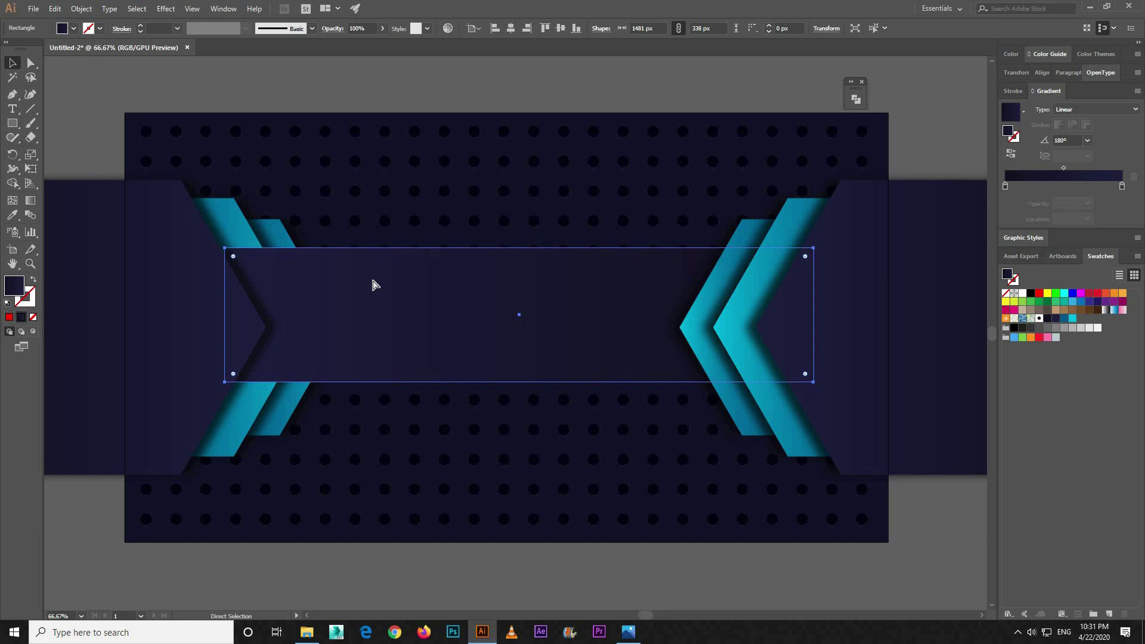
pyautogui.hotkey('ctrl', '[')
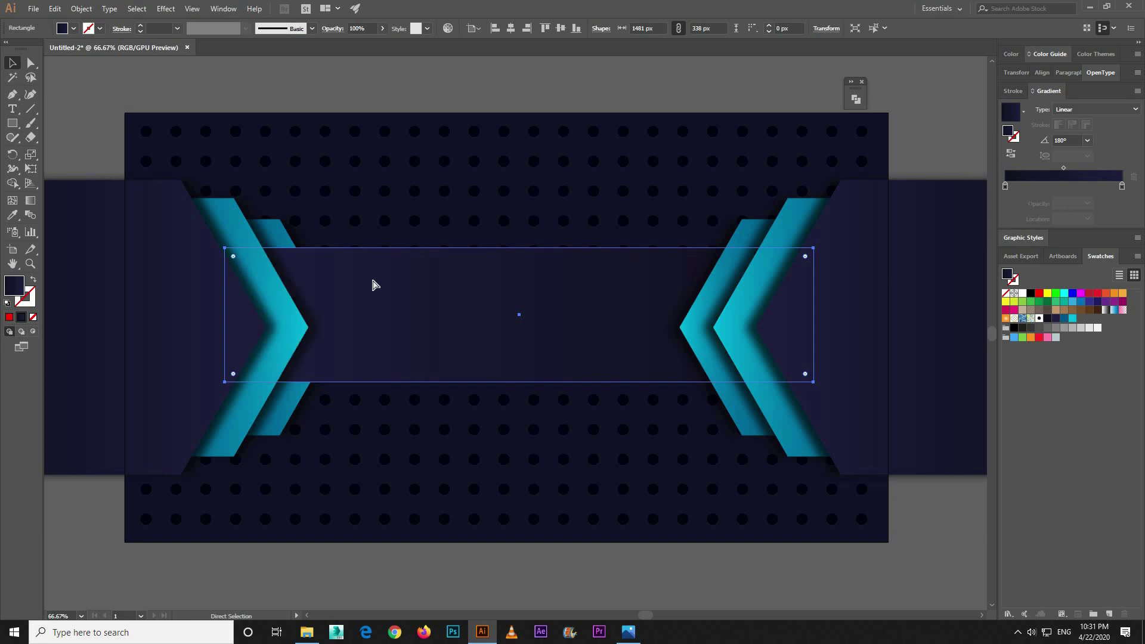
pyautogui.press('space')
pyautogui.moveTo(466, 299)
pyautogui.mouseDown()
pyautogui.moveTo(437, 284)
pyautogui.moveTo(480, 308)
pyautogui.moveTo(454, 312)
pyautogui.mouseUp()
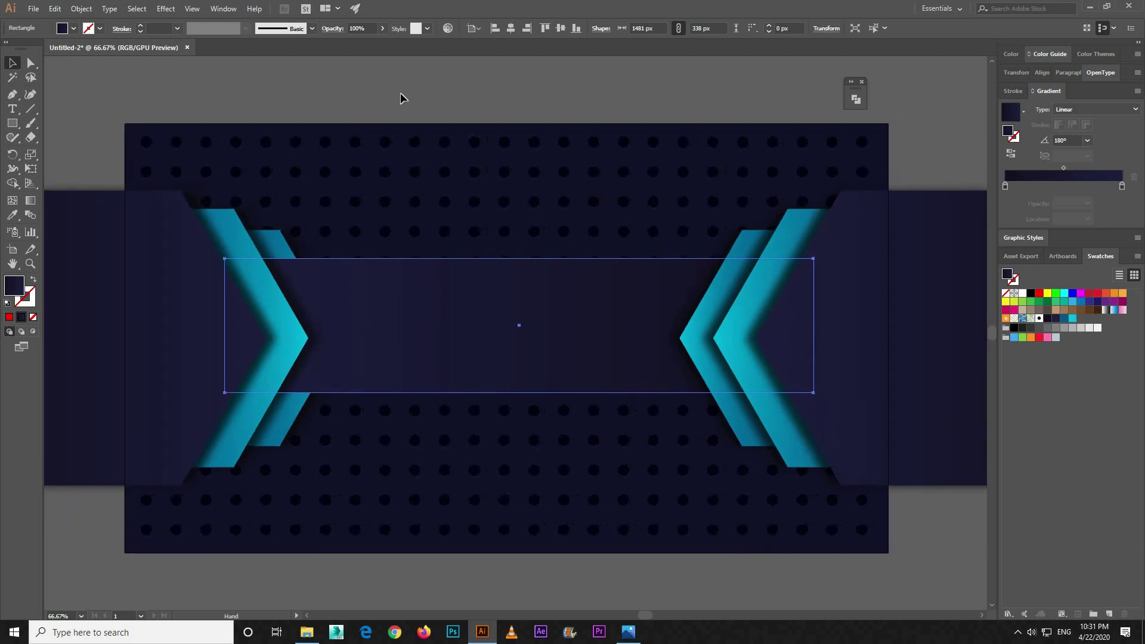
pyautogui.click(399, 92)
# Step: Send the smaller cyan hexagon on the artboard's right side behind the central rectangle and deselect it
pyautogui.click(712, 306)
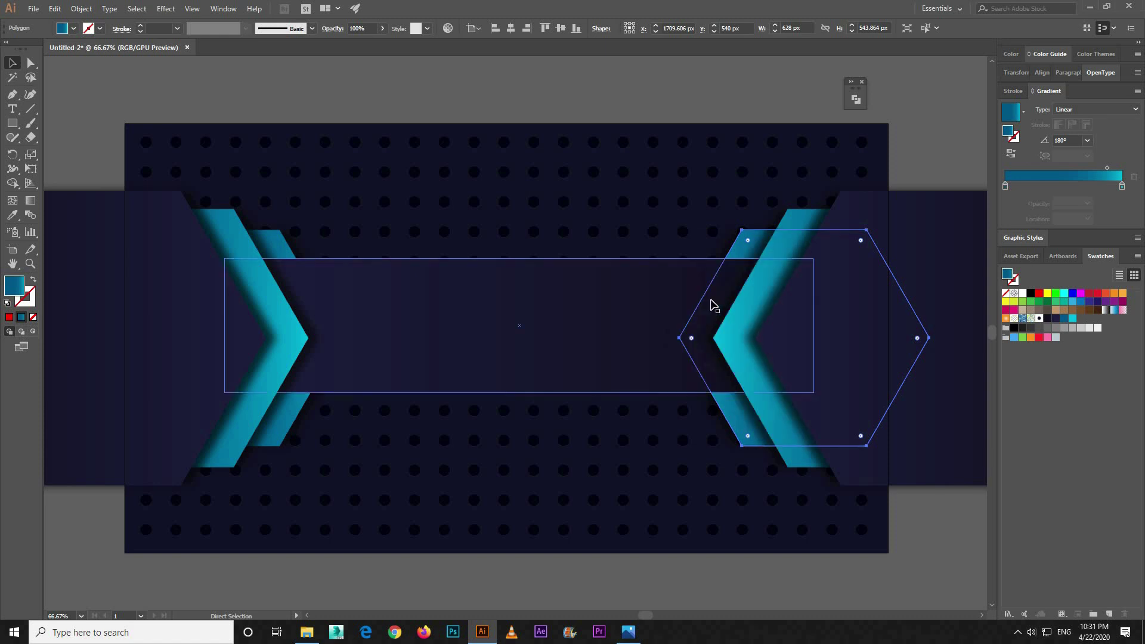
pyautogui.press('v')
pyautogui.click(442, 114)
pyautogui.moveTo(442, 114); pyautogui.dragTo(447, 103)
# Step: Center the central rectangle horizontally and vertically on the artboard and deselect it
pyautogui.click(479, 327)
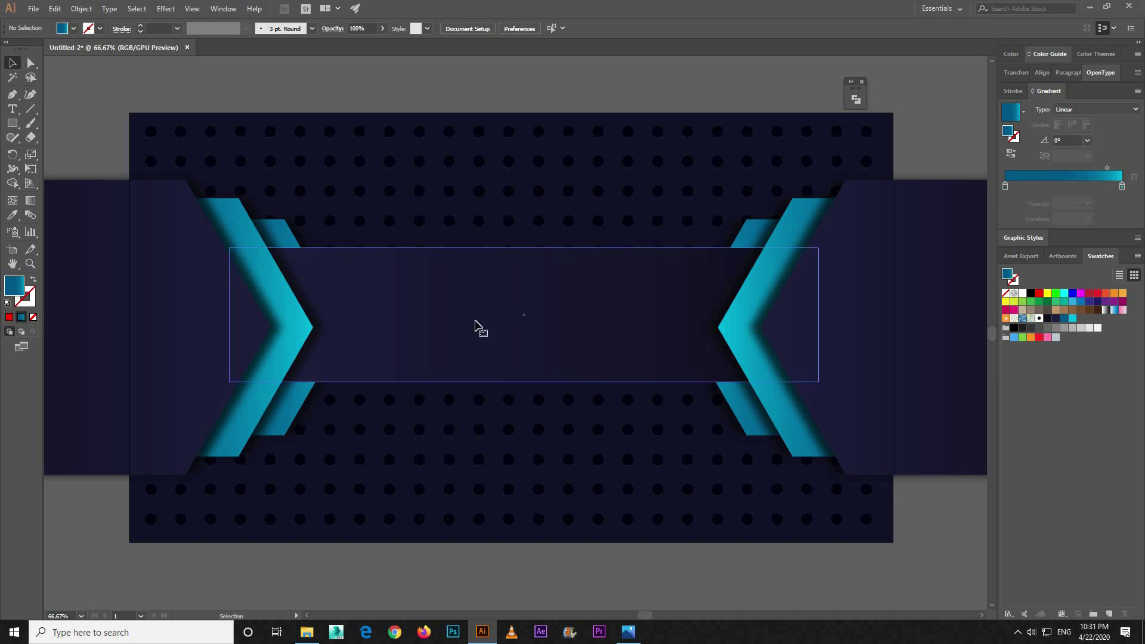
pyautogui.click(510, 30)
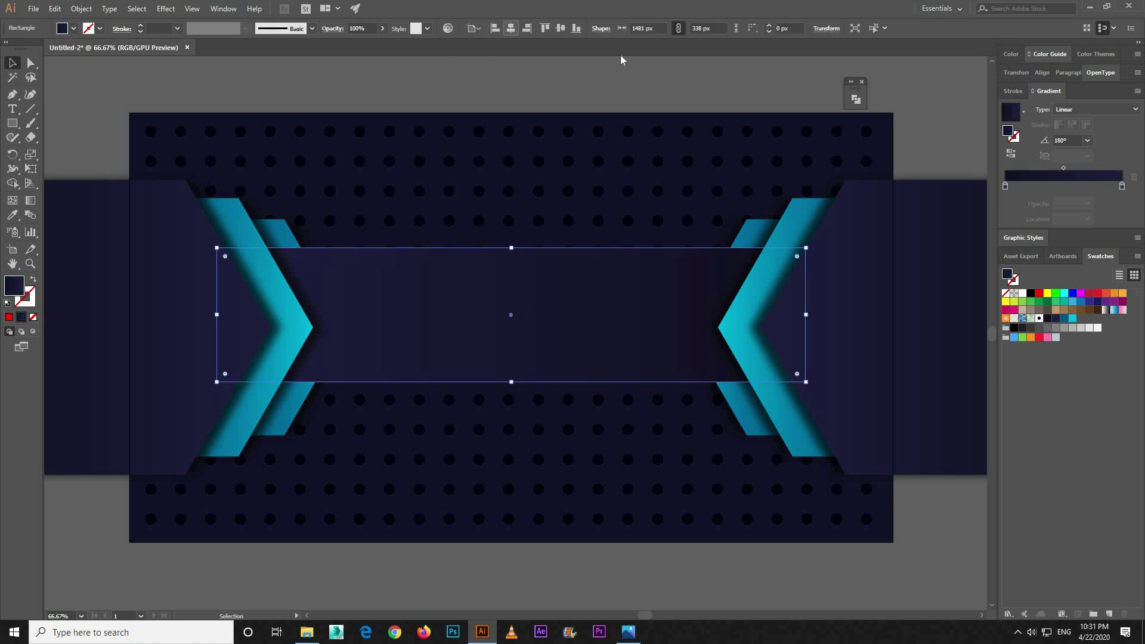
pyautogui.click(561, 30)
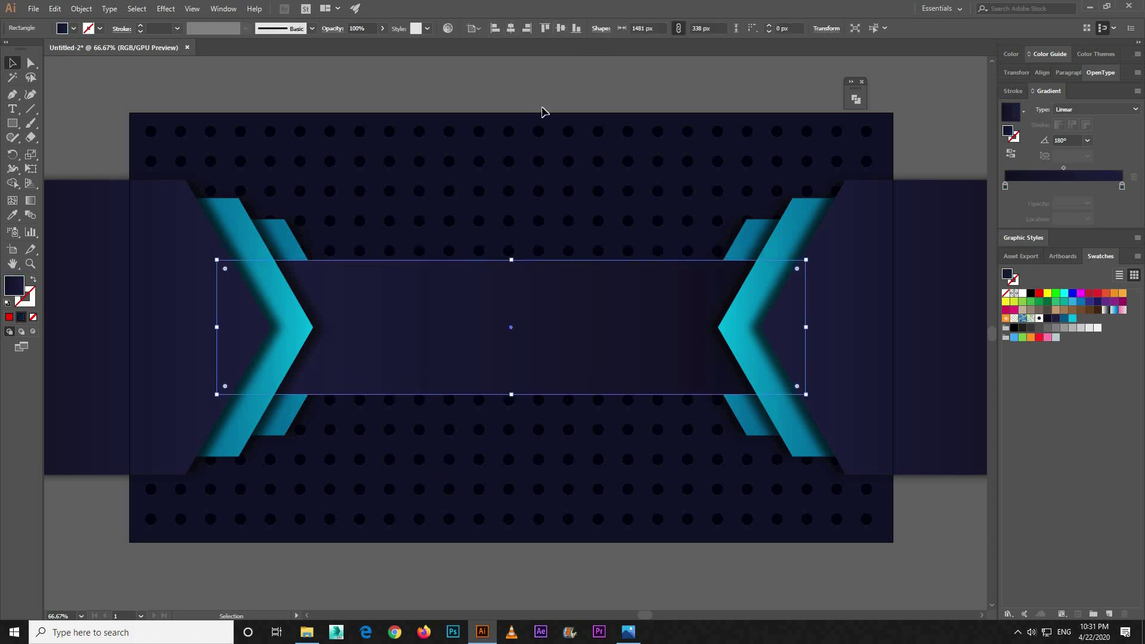
pyautogui.click(542, 108)
# Step: Change the central rectangle's gradient fill type to Radial
pyautogui.moveTo(553, 194); pyautogui.dragTo(594, 176)
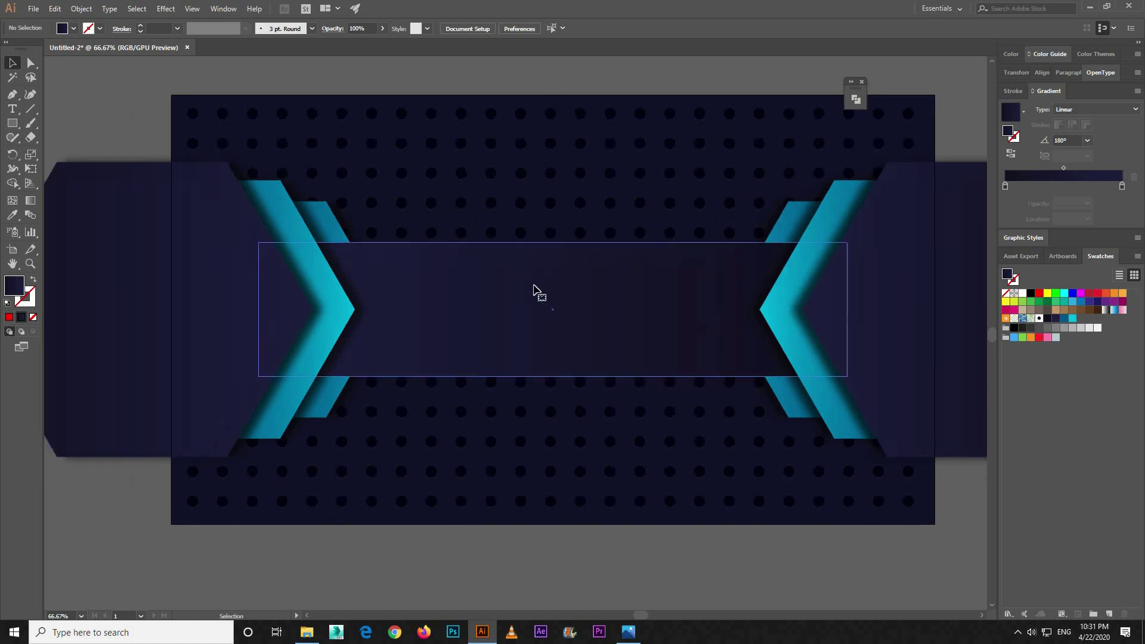
pyautogui.click(535, 294)
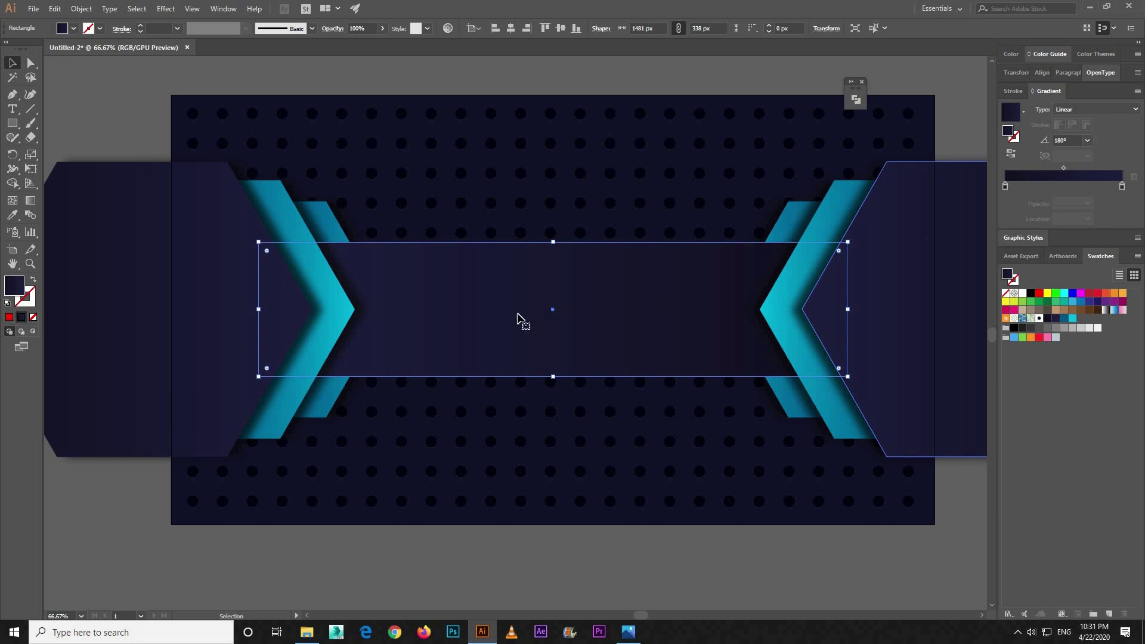
pyautogui.hotkey('ctrl', '-')
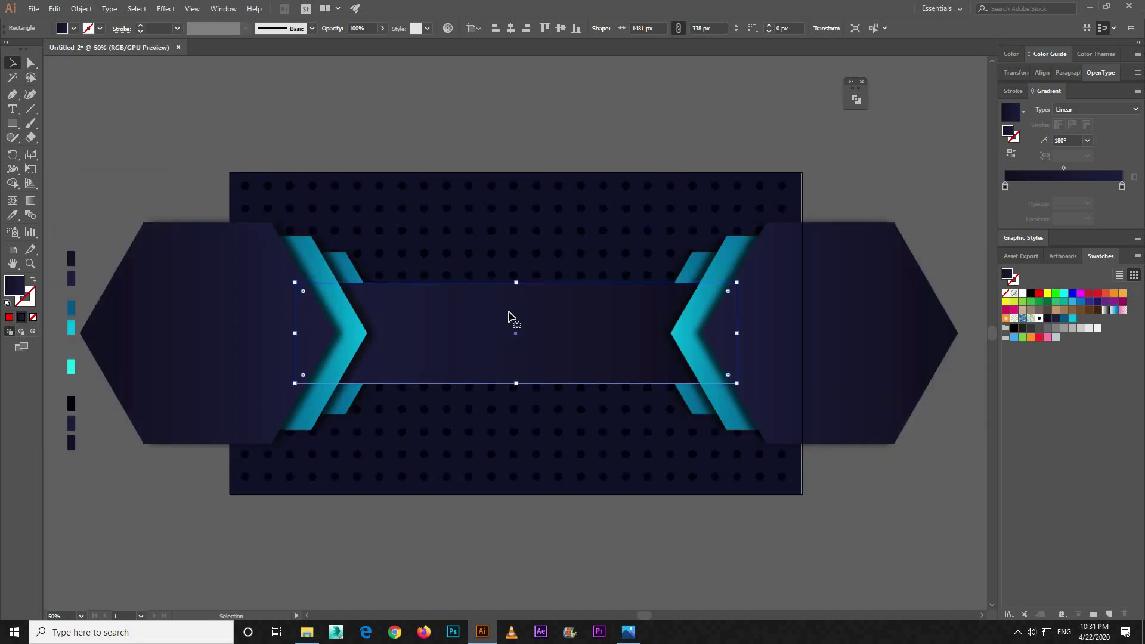
pyautogui.click(1079, 112)
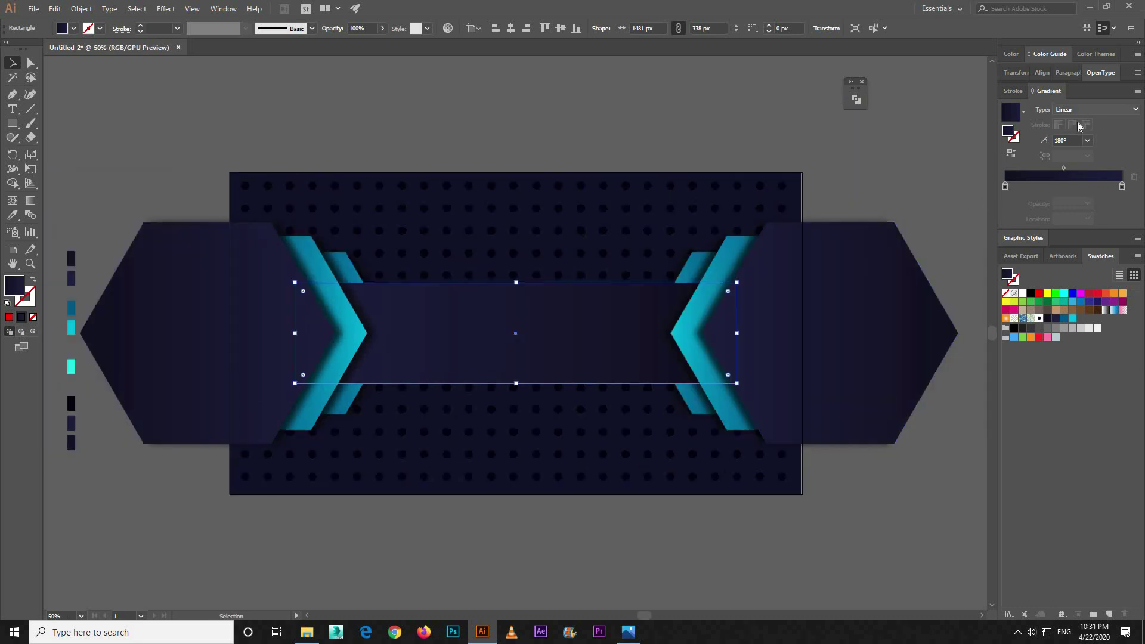
pyautogui.click(1081, 125)
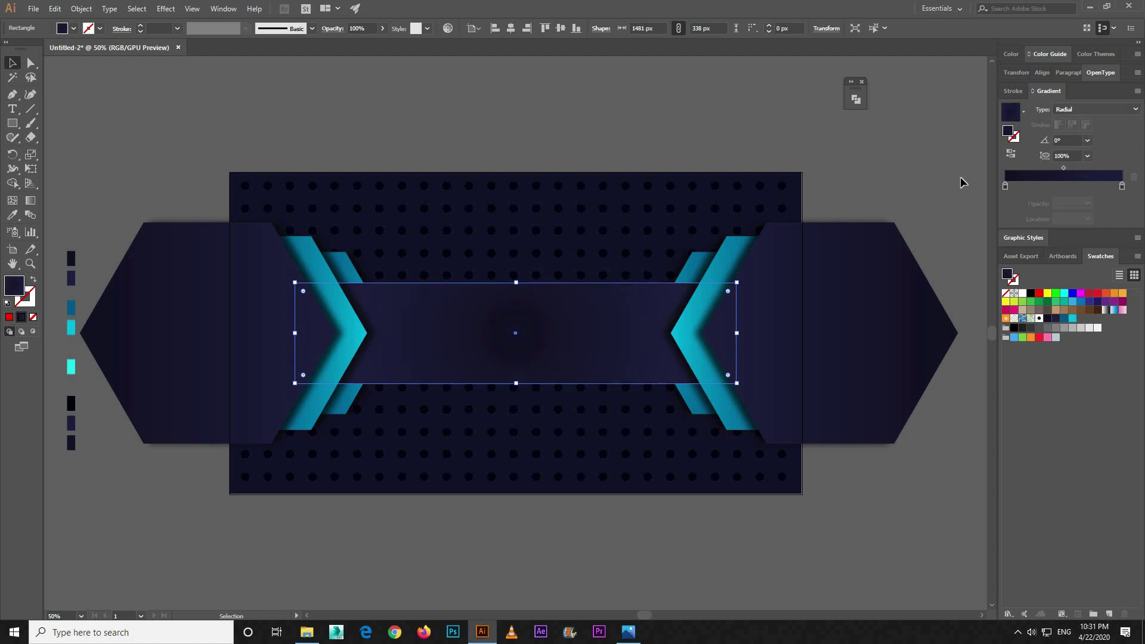
# Step: Reverse the rectangle's radial gradient, shift its midpoint to a location of 69% and deselect
pyautogui.click(1009, 156)
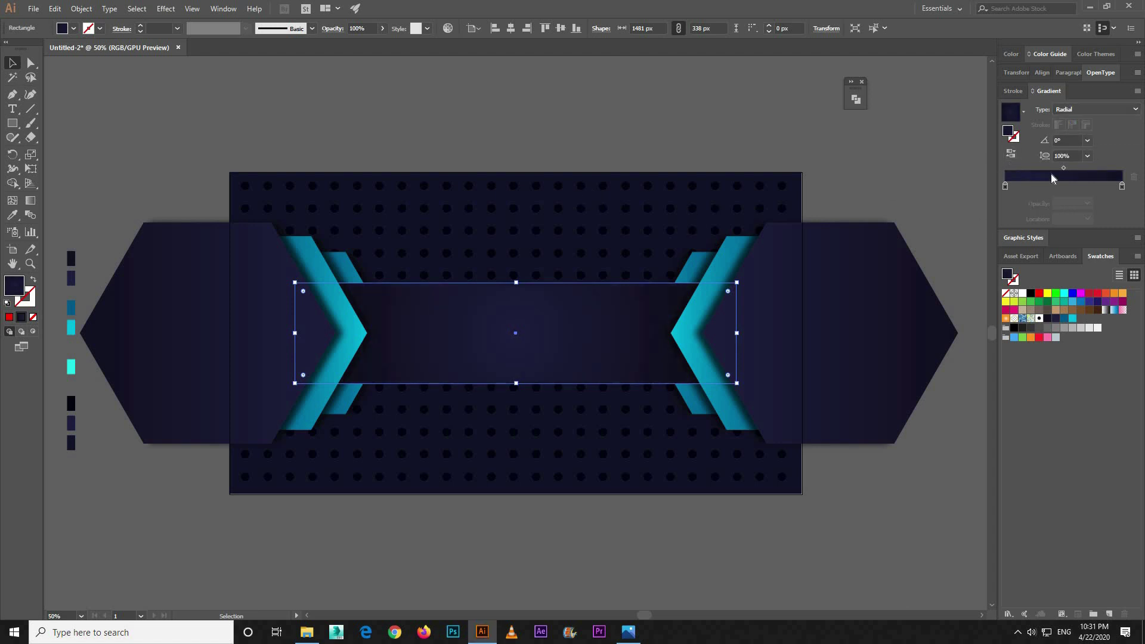
pyautogui.moveTo(1064, 169)
pyautogui.mouseDown()
pyautogui.moveTo(1049, 169)
pyautogui.moveTo(1080, 168)
pyautogui.mouseUp()
pyautogui.click(684, 106)
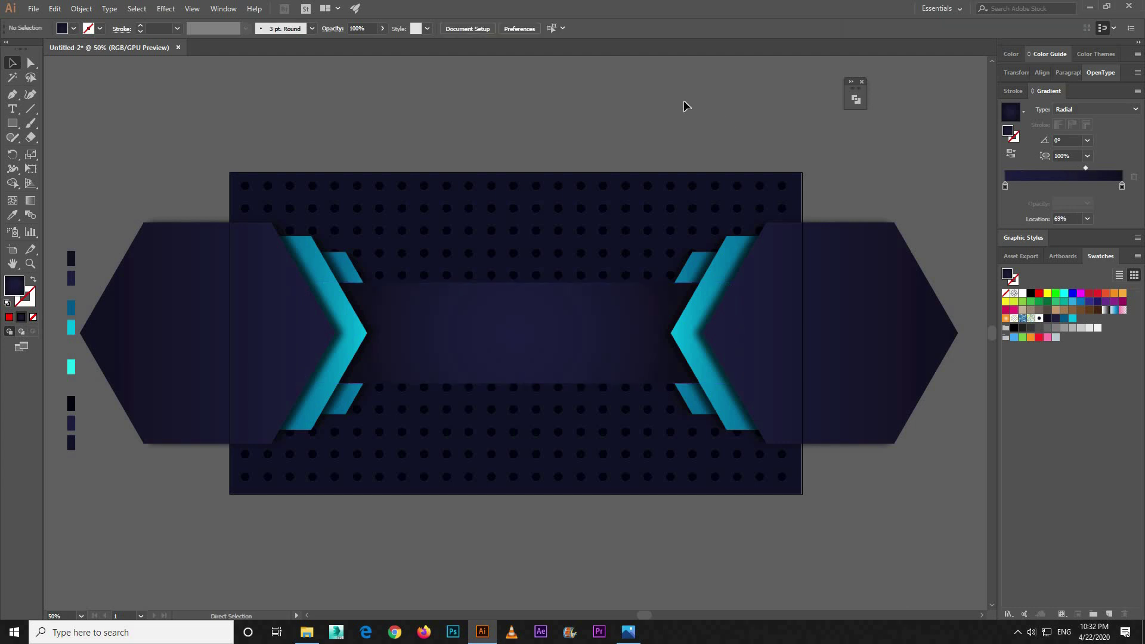
# Step: Start a drop shadow on the central rectangle with X offset 0 px and Y offset 10 px, and preview it
pyautogui.hotkey('ctrl', '+')
pyautogui.click(499, 334)
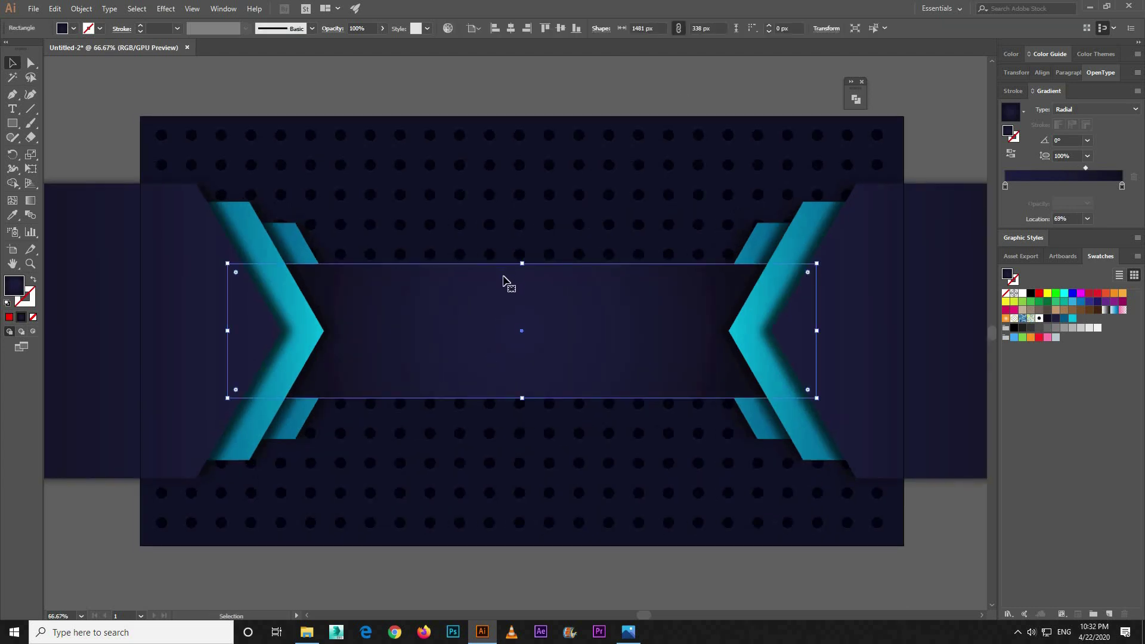
pyautogui.click(223, 10)
pyautogui.click(167, 10)
pyautogui.moveTo(271, 144)
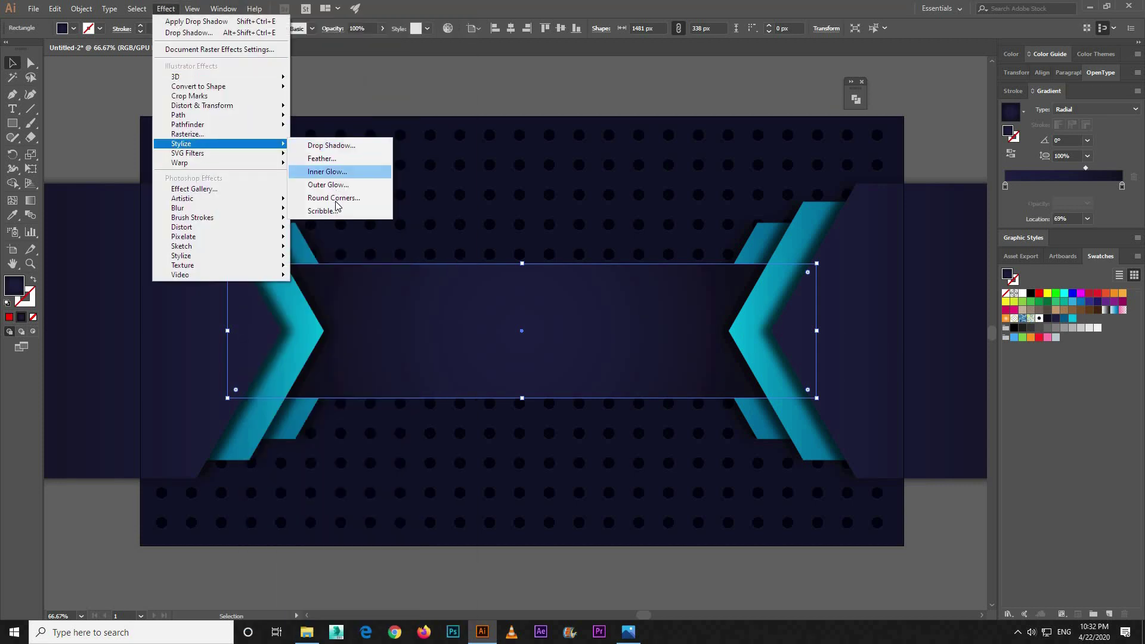
pyautogui.click(330, 146)
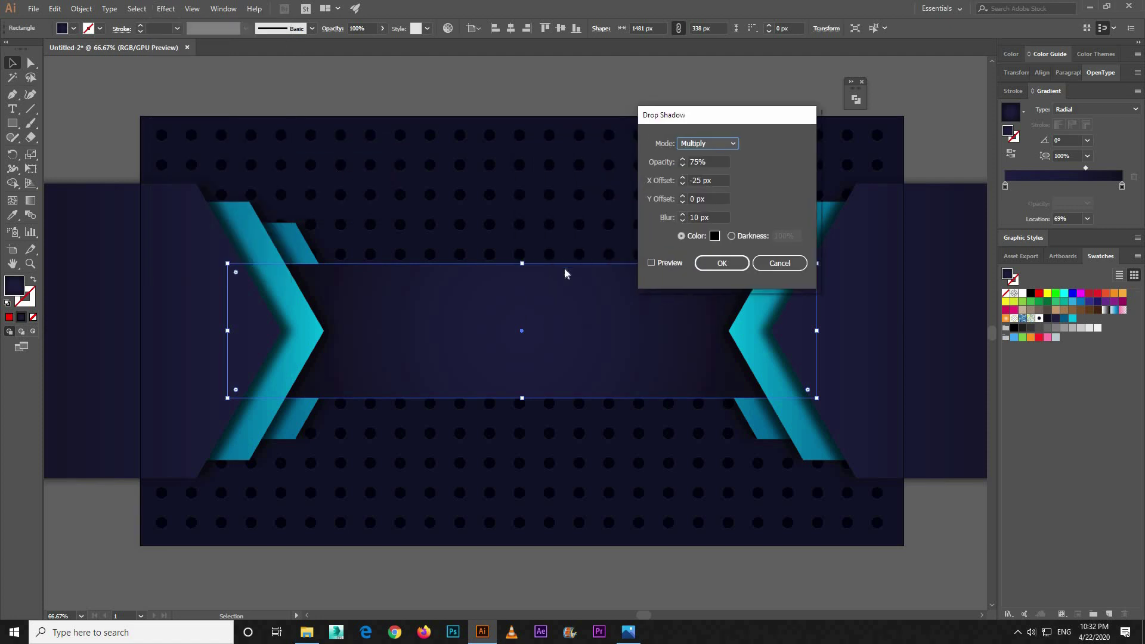
pyautogui.click(658, 182)
pyautogui.write('0')
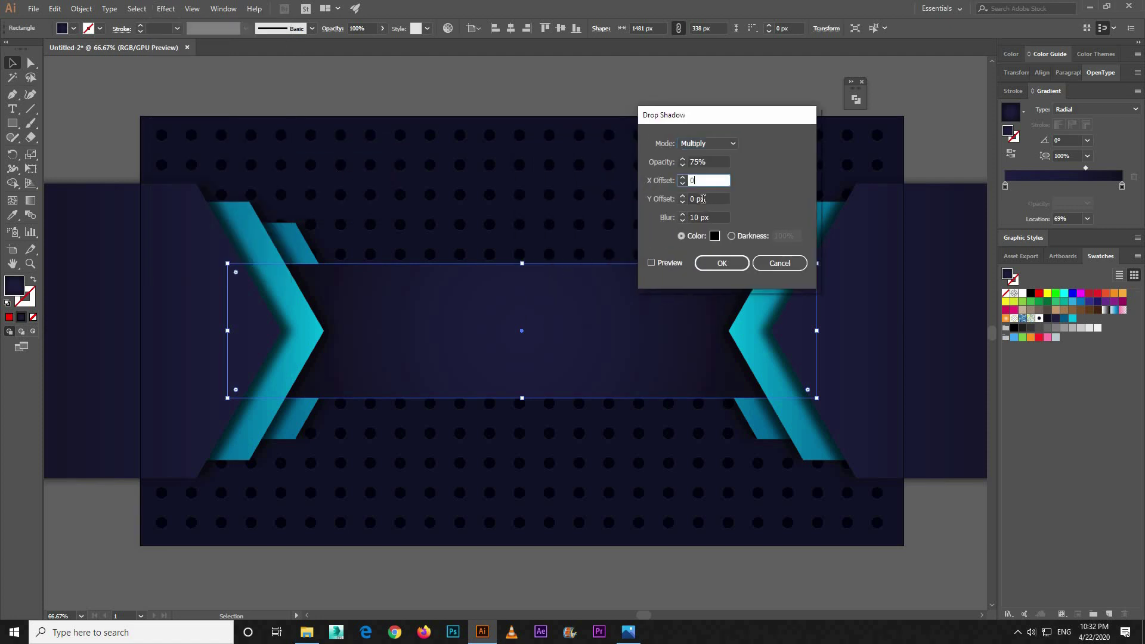
pyautogui.press('Tab')
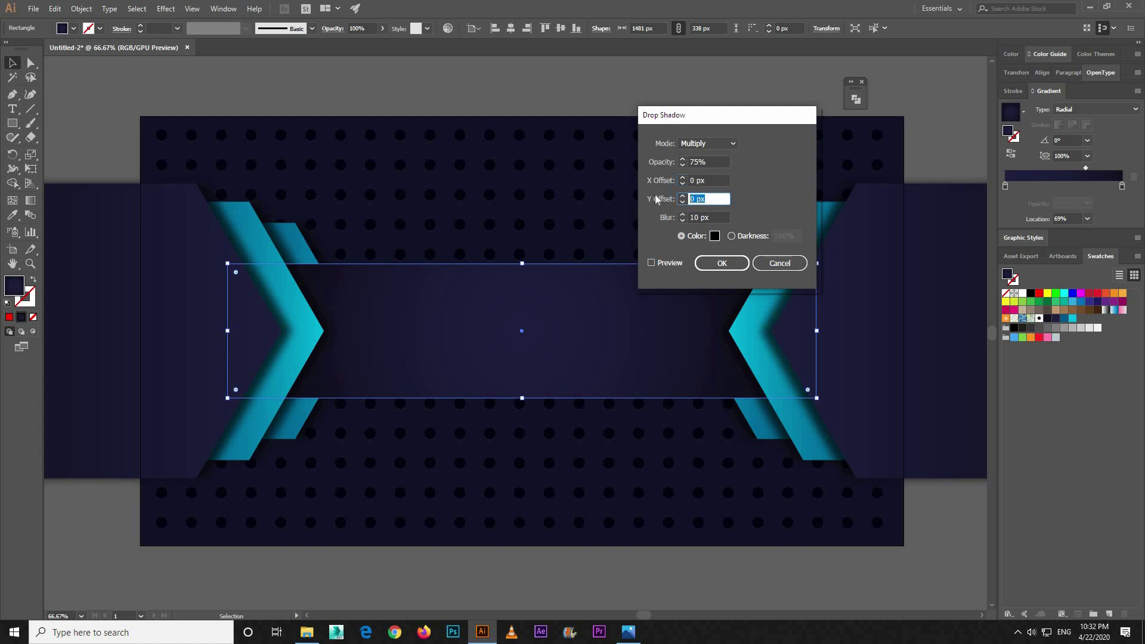
pyautogui.click(667, 263)
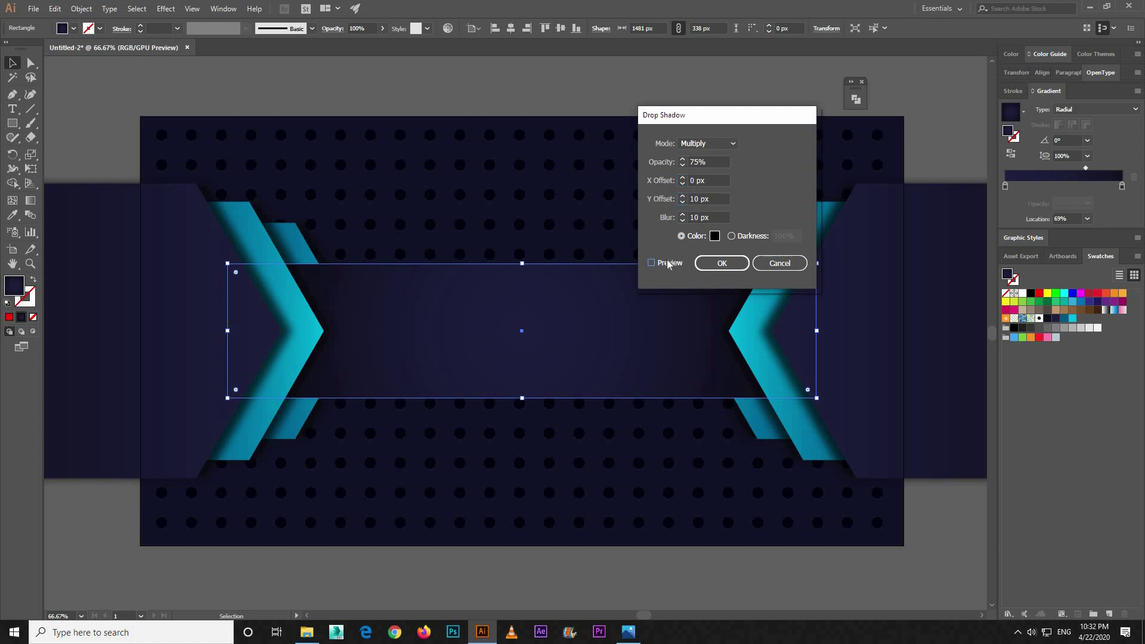
# Step: Set the drop shadow's Y offset to 30 px, apply the effect to the central rectangle and deselect
pyautogui.click(720, 217)
pyautogui.hotkey('shift', 'Tab')
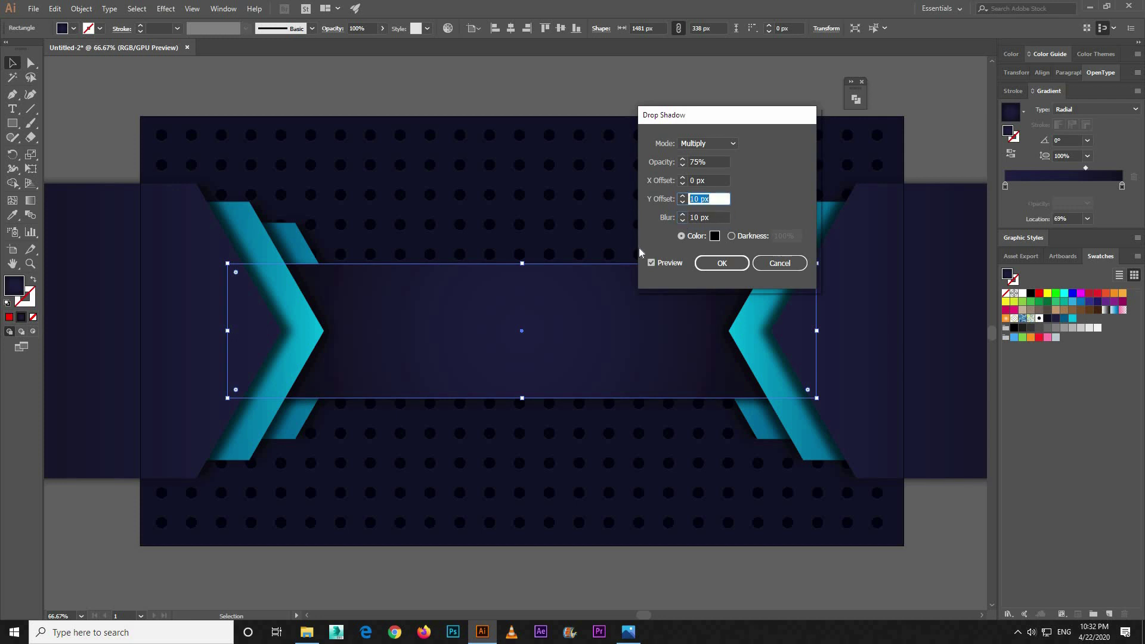
pyautogui.write('30')
pyautogui.click(646, 283)
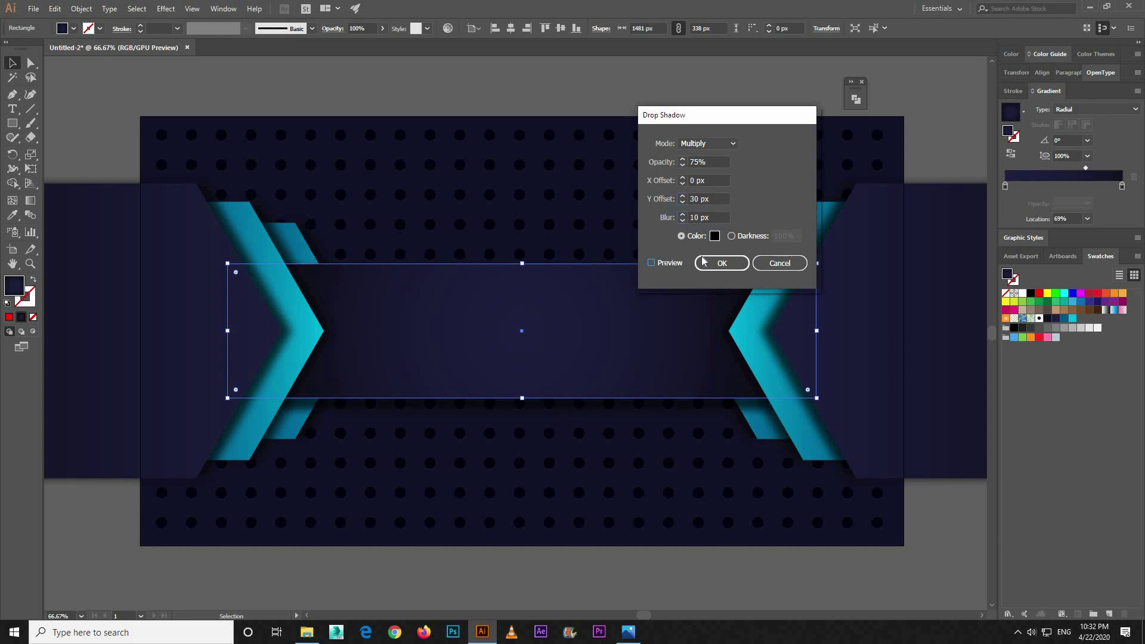
pyautogui.click(667, 262)
pyautogui.click(719, 264)
pyautogui.click(533, 423)
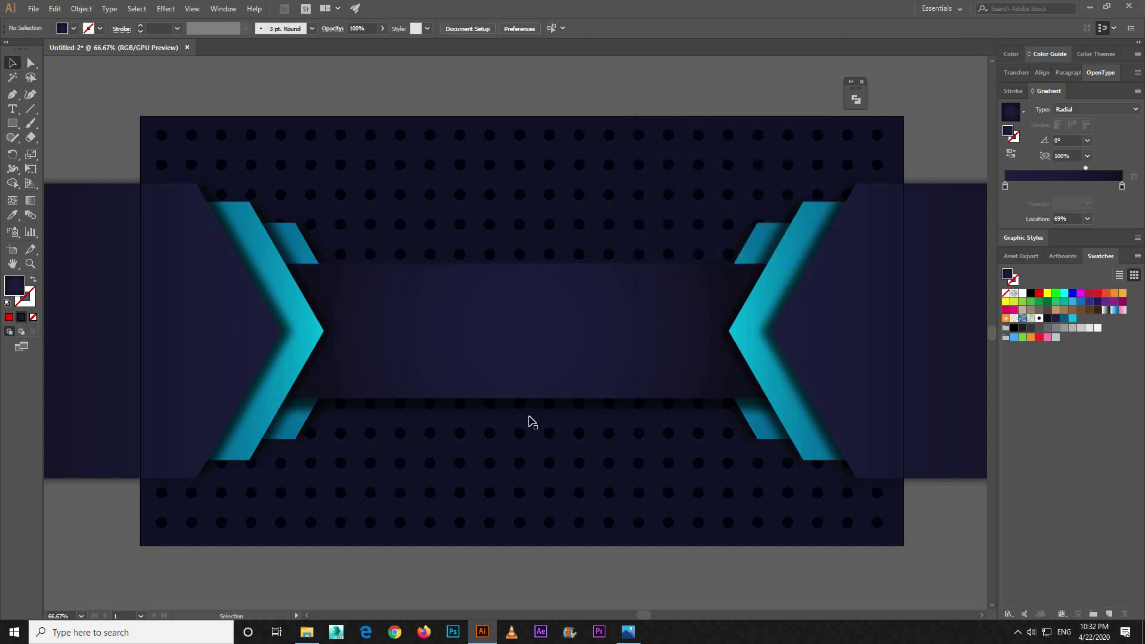
# Step: Select the central rectangle and show its appearance attributes clear of the banner's middle
pyautogui.click(569, 338)
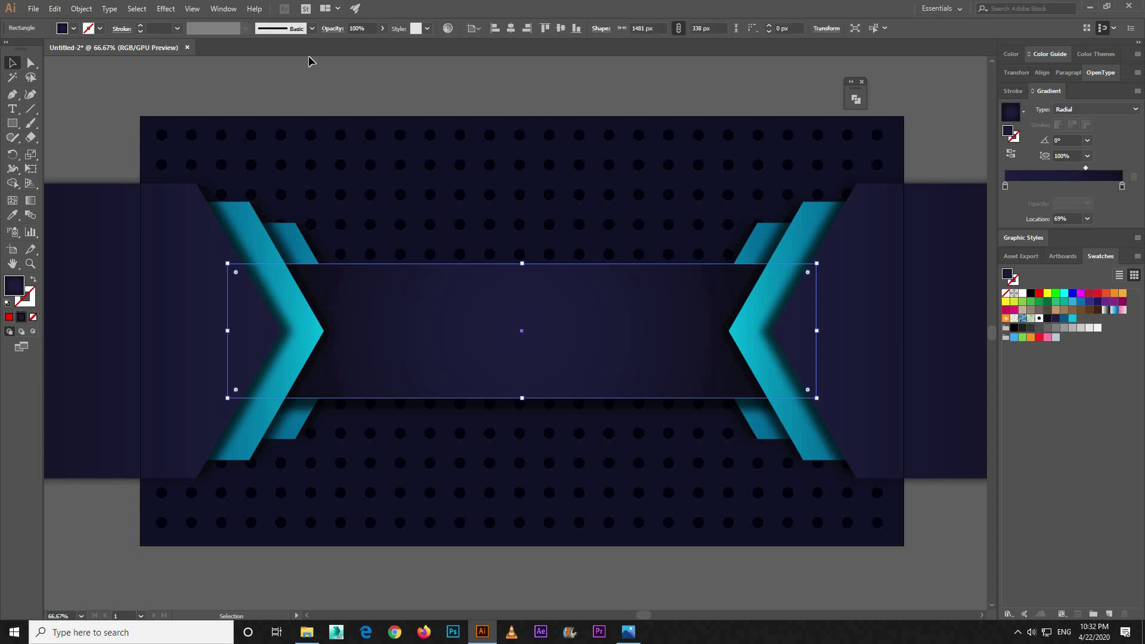
pyautogui.click(234, 11)
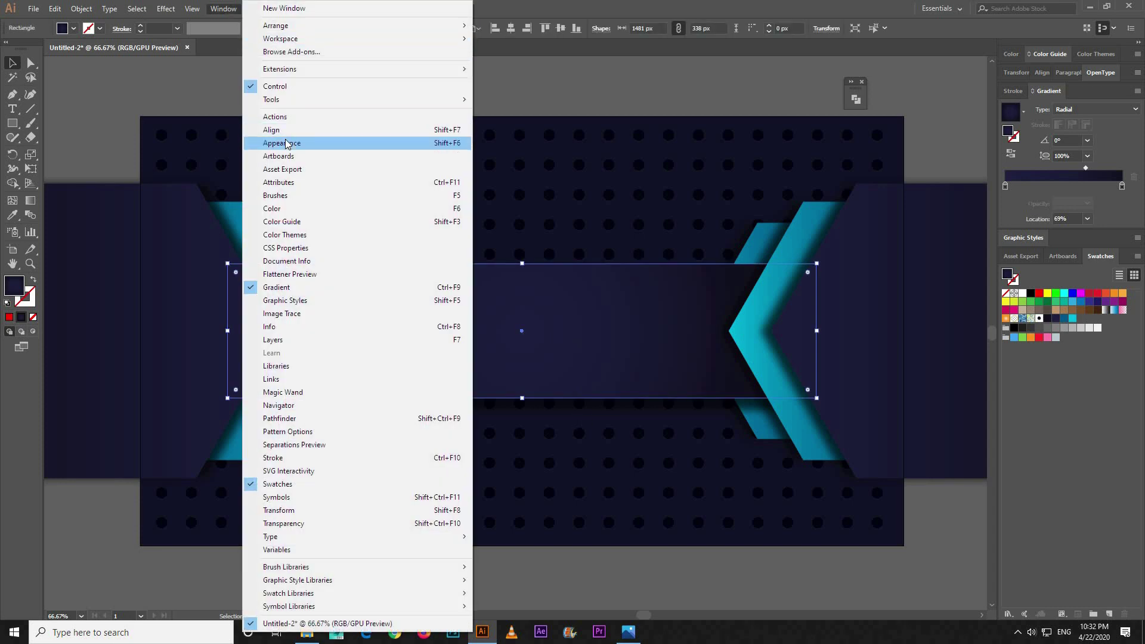
pyautogui.click(286, 143)
pyautogui.moveTo(398, 68); pyautogui.dragTo(724, 70)
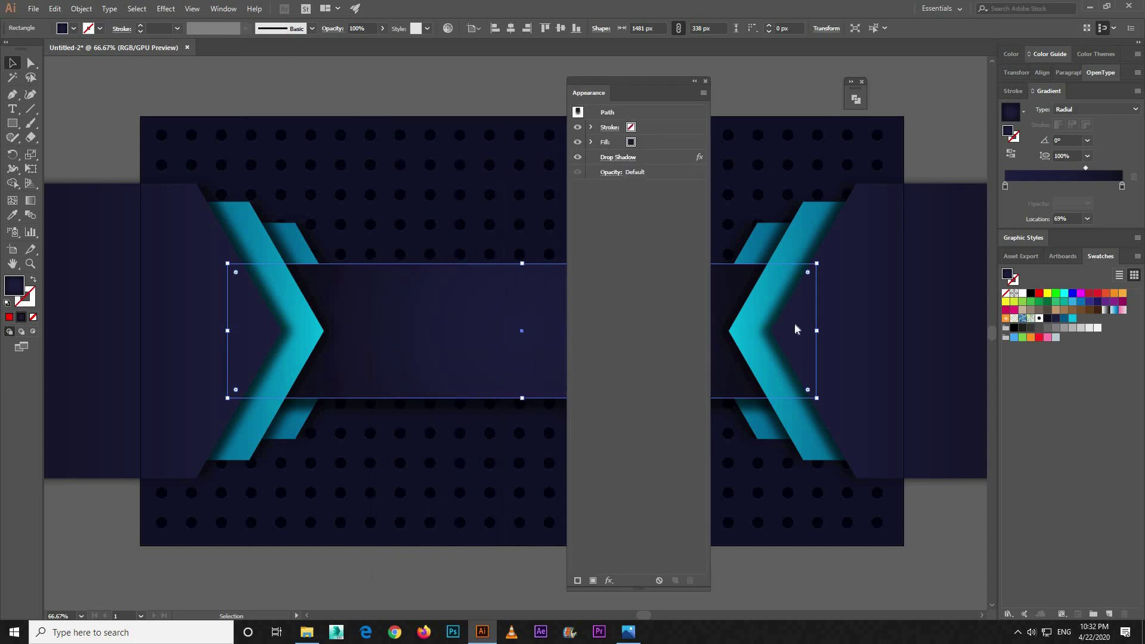
# Step: Add a second fill to the central rectangle's appearance and start a Drop Shadow effect on it
pyautogui.click(718, 569)
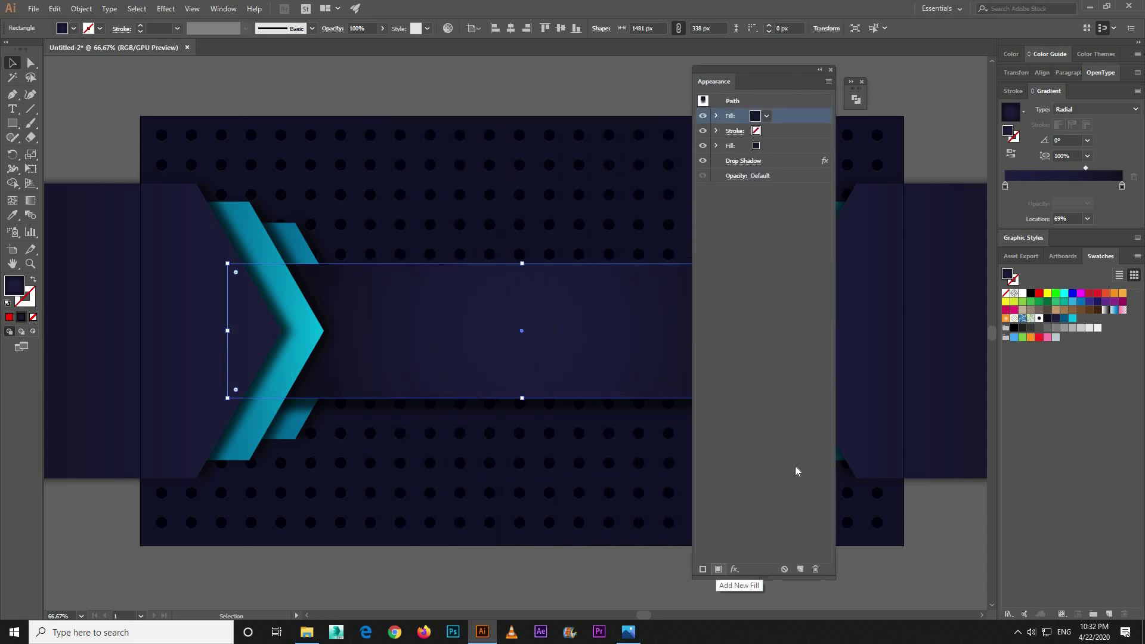
pyautogui.click(734, 569)
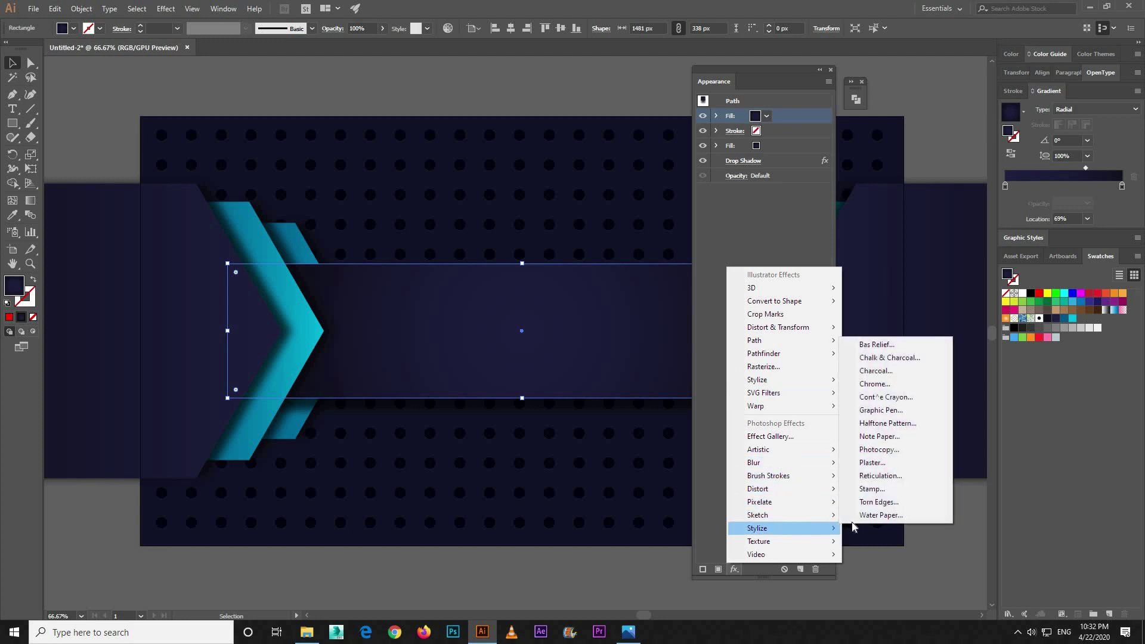
pyautogui.moveTo(820, 530)
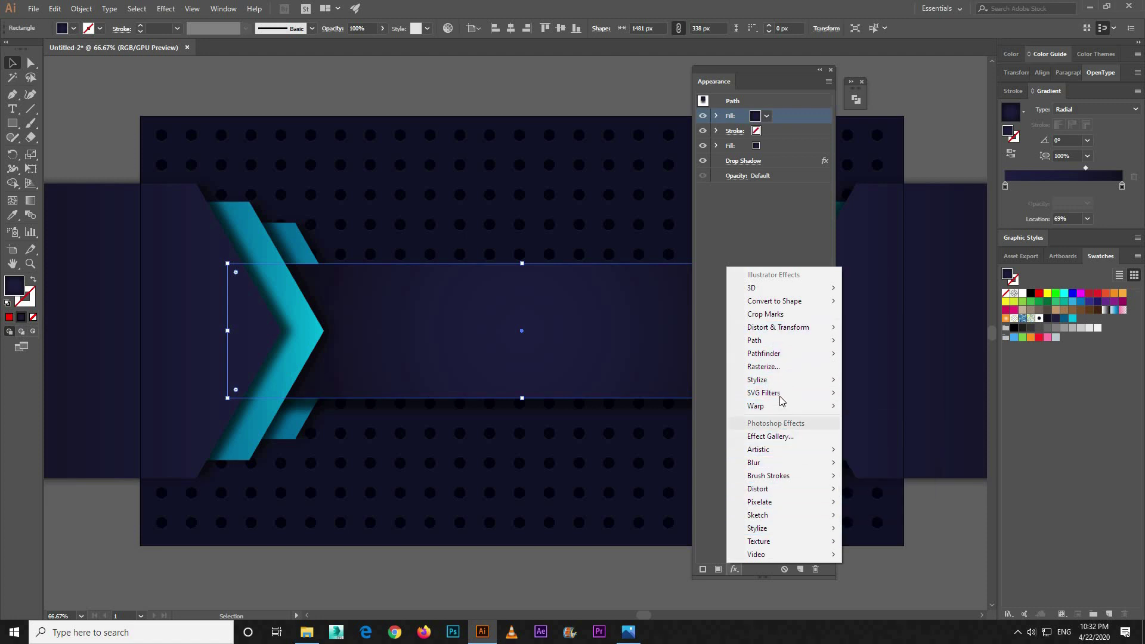
pyautogui.moveTo(793, 380)
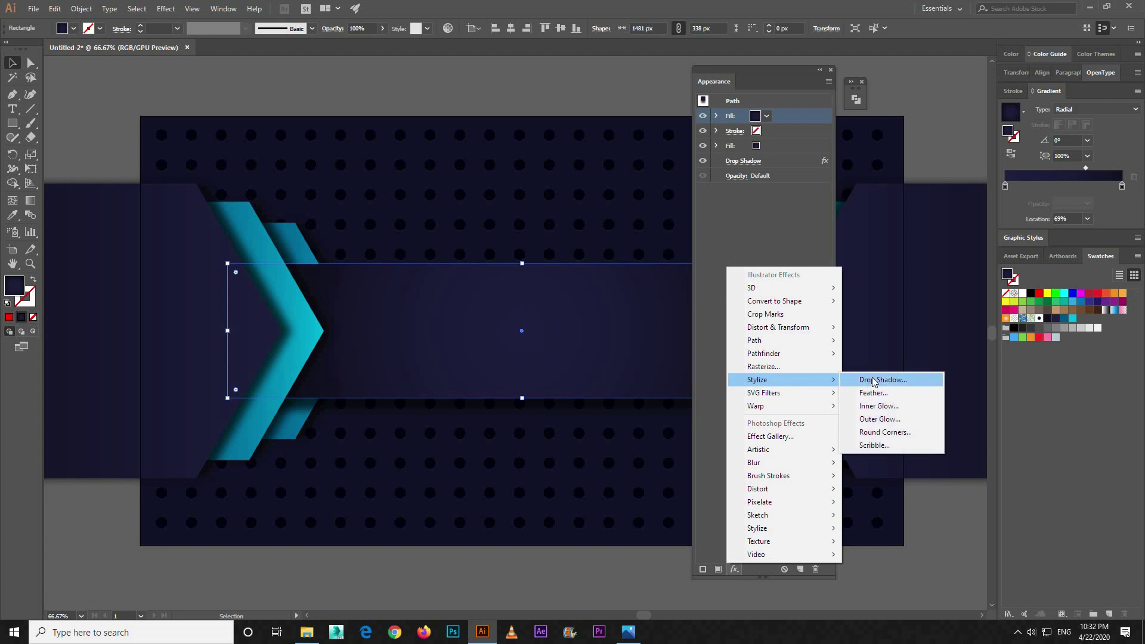
pyautogui.click(873, 381)
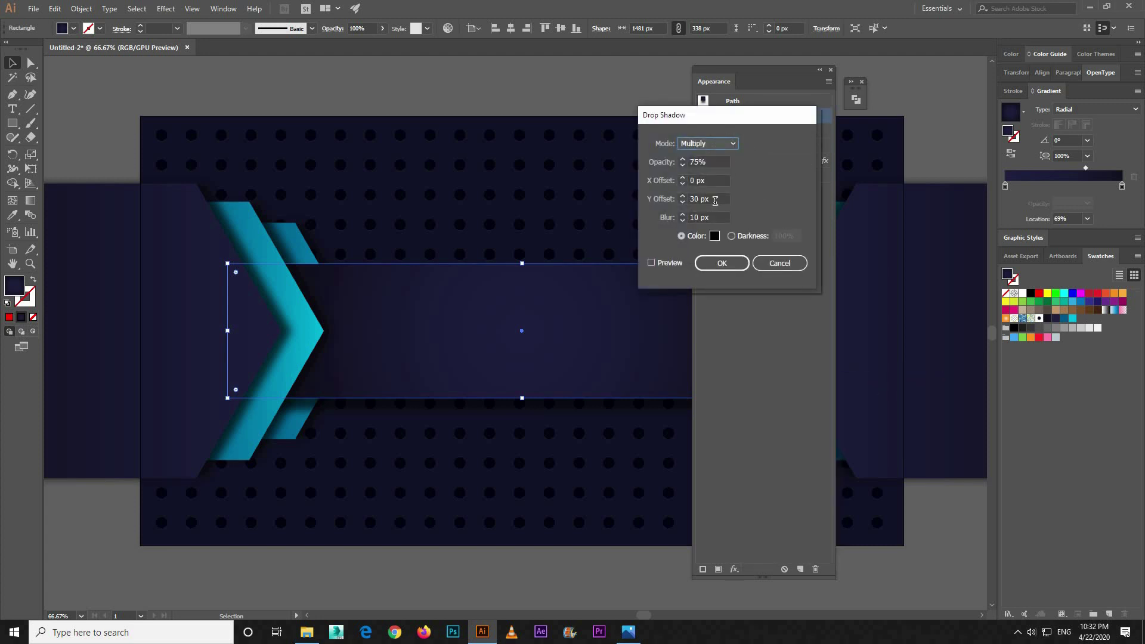
# Step: Set the new fill's drop shadow to a Y offset of -30 px, preview and apply it, and deselect the rectangle
pyautogui.click(648, 198)
pyautogui.write('-30')
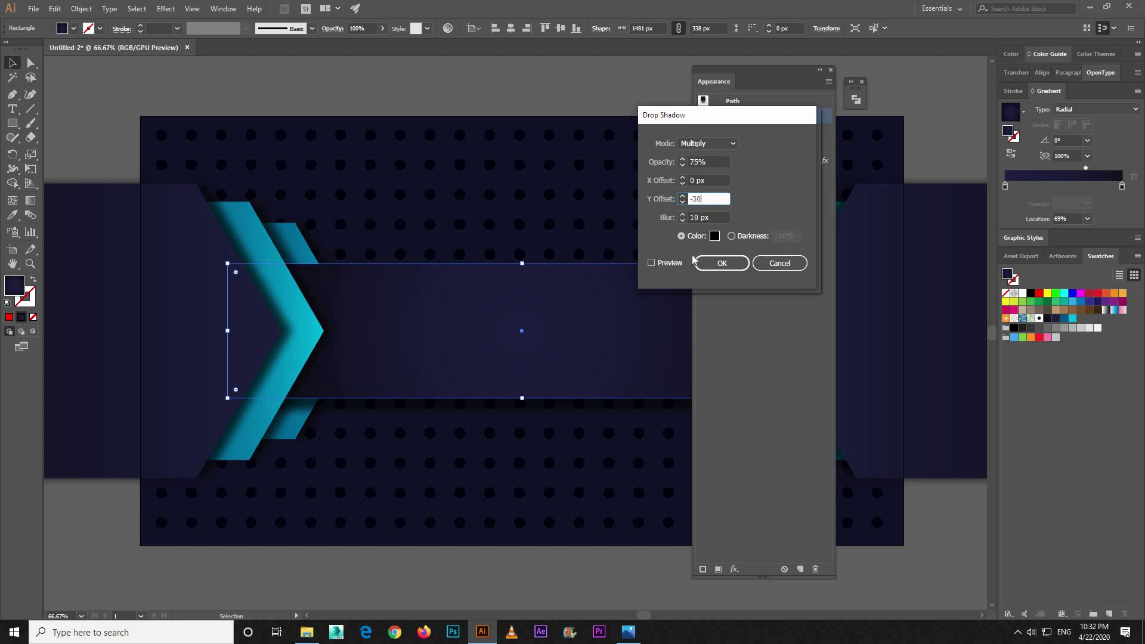
pyautogui.click(664, 262)
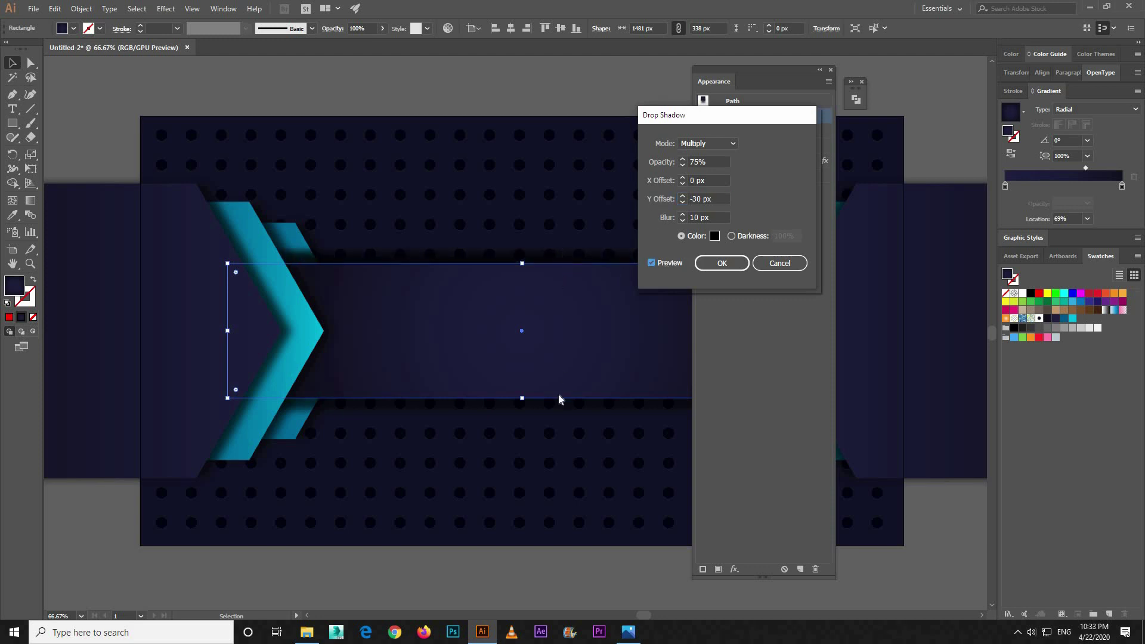
pyautogui.click(722, 266)
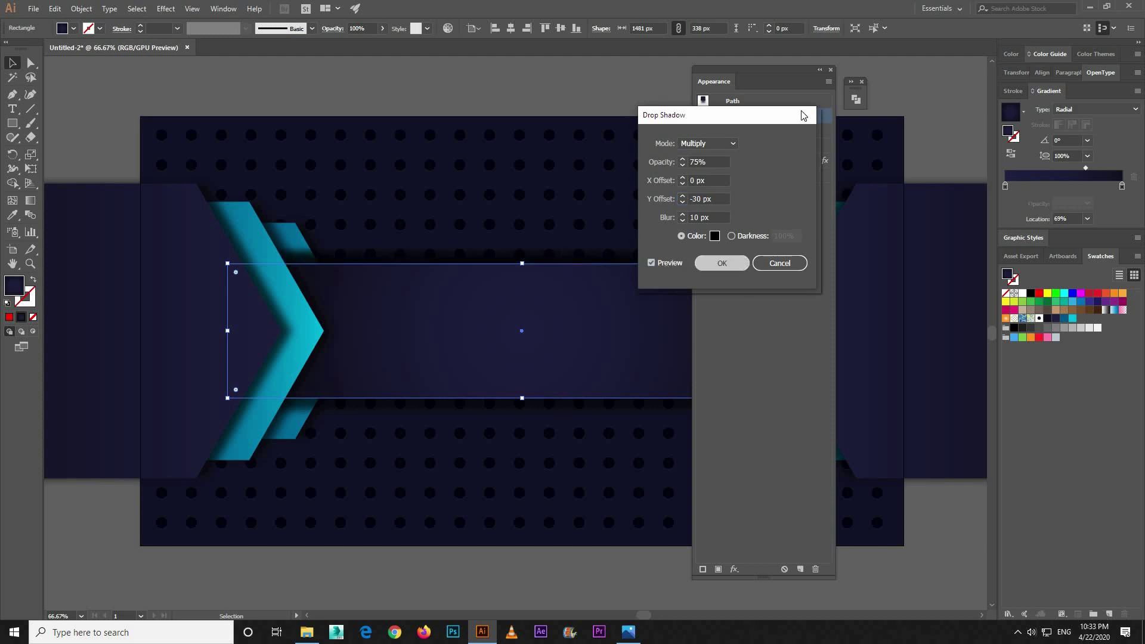
pyautogui.click(820, 70)
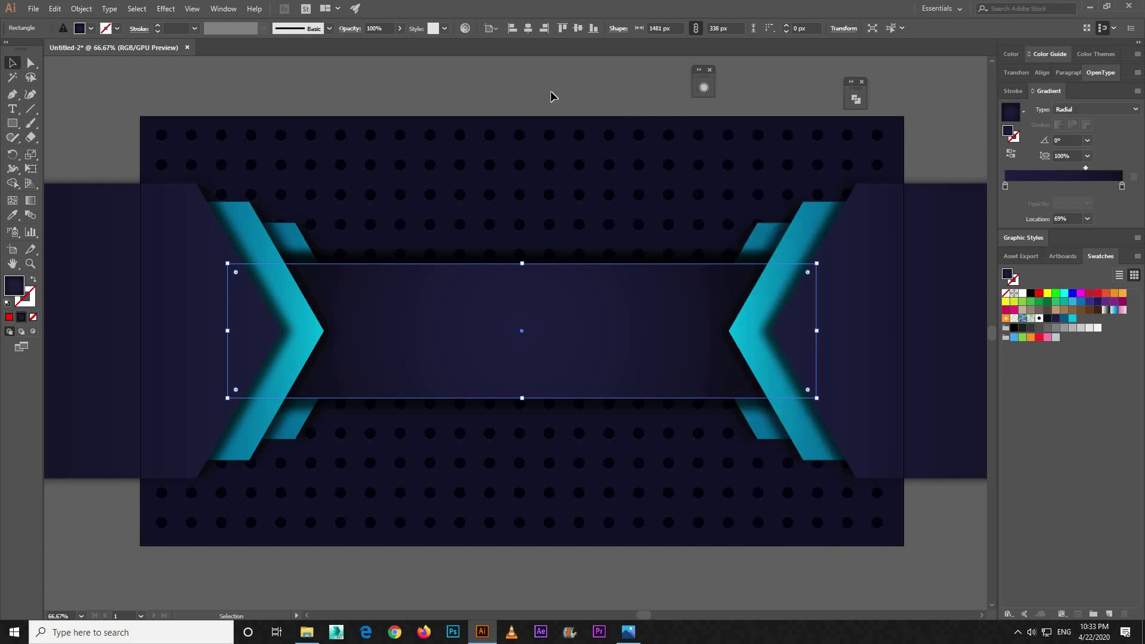
pyautogui.click(550, 91)
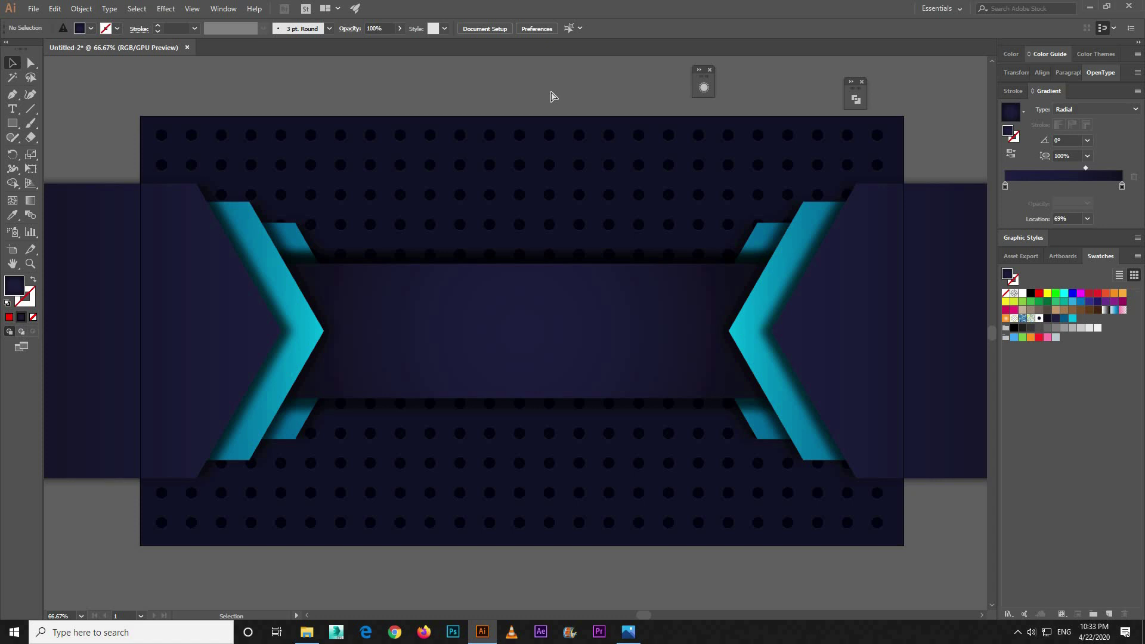
pyautogui.hotkey('ctrl', '-')
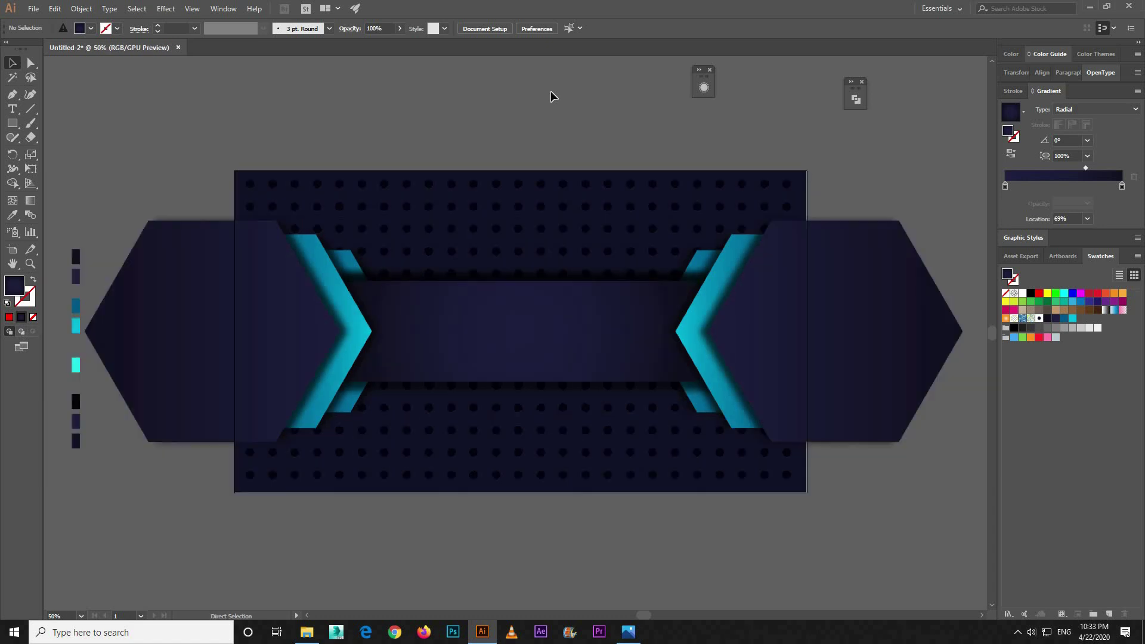
pyautogui.hotkey('ctrl', '+')
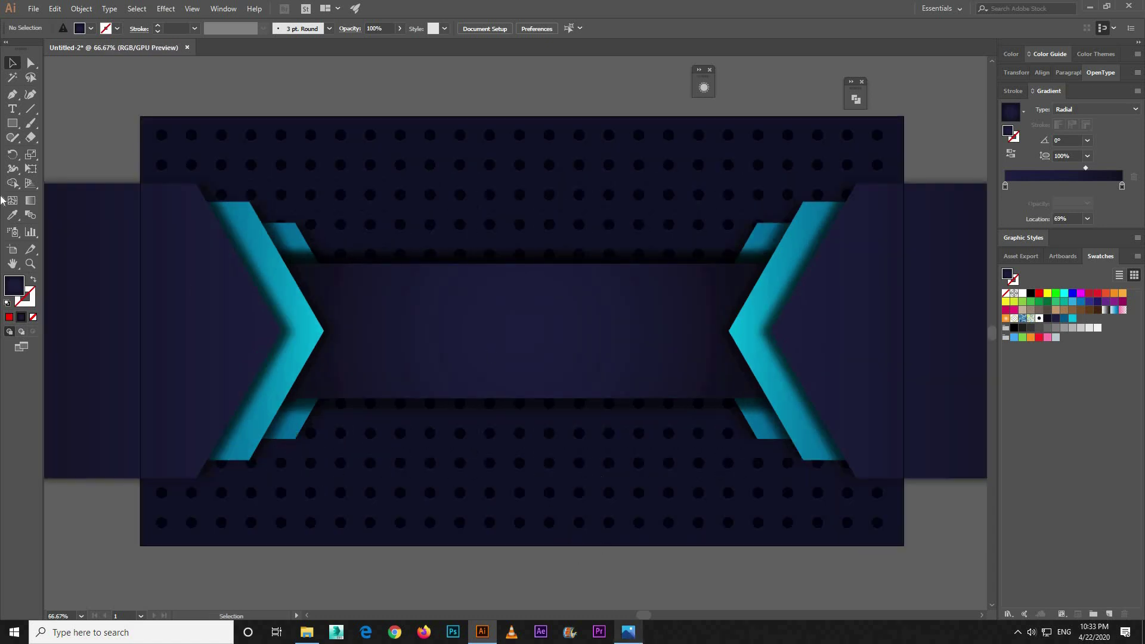
# Step: Draw a hexagon about 796 by 689 px over the artboard's upper-left area with the Polygon tool
pyautogui.click(12, 124)
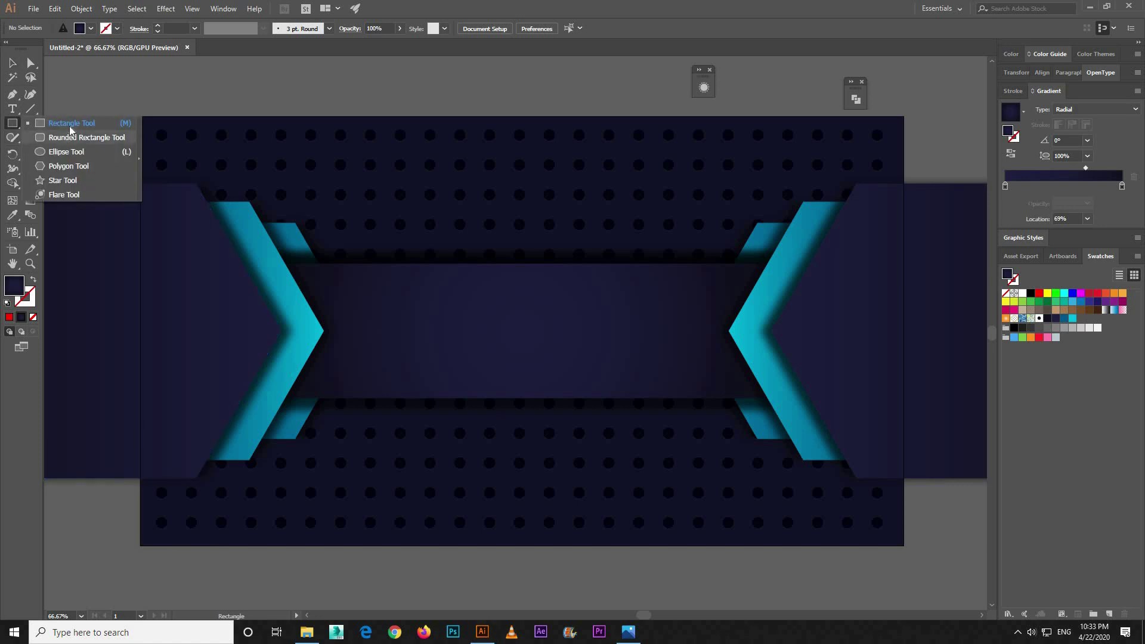
pyautogui.click(69, 166)
pyautogui.moveTo(291, 134); pyautogui.dragTo(445, 172)
pyautogui.click(12, 63)
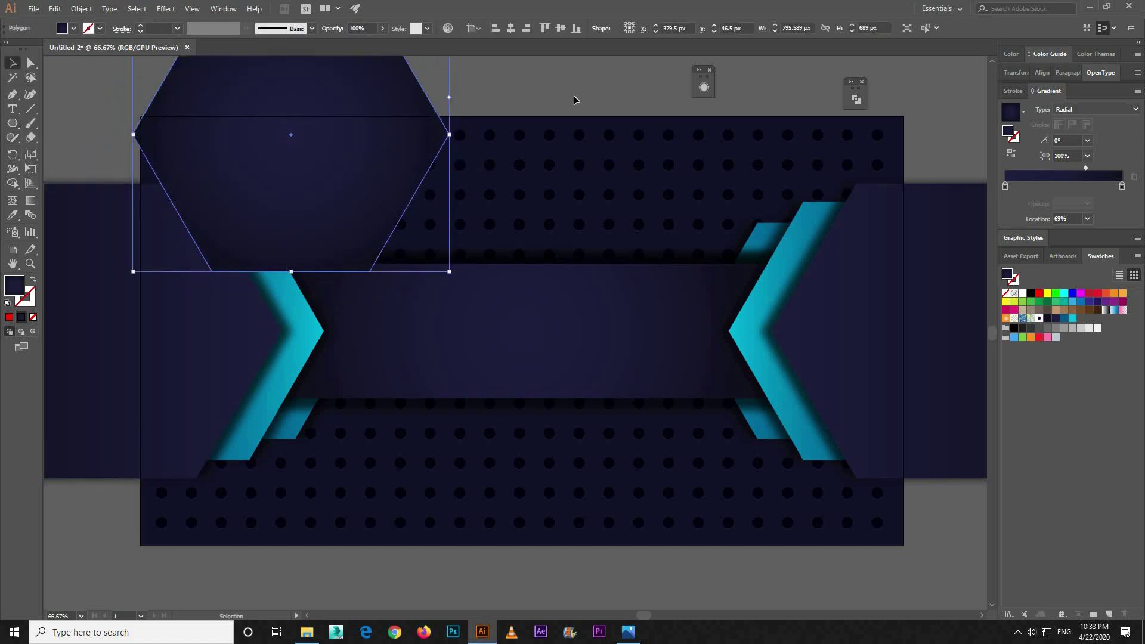
# Step: Move the hexagon toward the artboard's upper middle, widen it to about 1180 px and reduce its height to about 532 px
pyautogui.moveTo(342, 180)
pyautogui.mouseDown()
pyautogui.moveTo(613, 62)
pyautogui.moveTo(570, 113)
pyautogui.moveTo(564, 248)
pyautogui.mouseUp()
pyautogui.moveTo(672, 202); pyautogui.dragTo(824, 202)
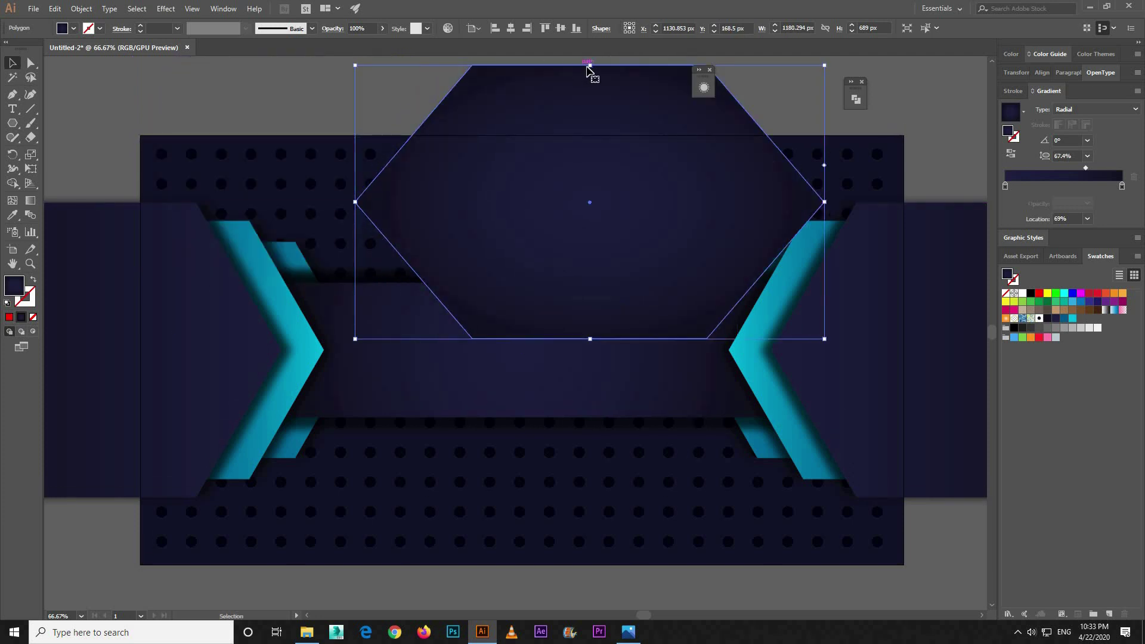
pyautogui.moveTo(590, 66); pyautogui.dragTo(588, 128)
pyautogui.moveTo(577, 227); pyautogui.dragTo(534, 90)
# Step: Center the hexagon horizontally on the artboard and place it straddling the top edge at about Y -108 px
pyautogui.click(511, 28)
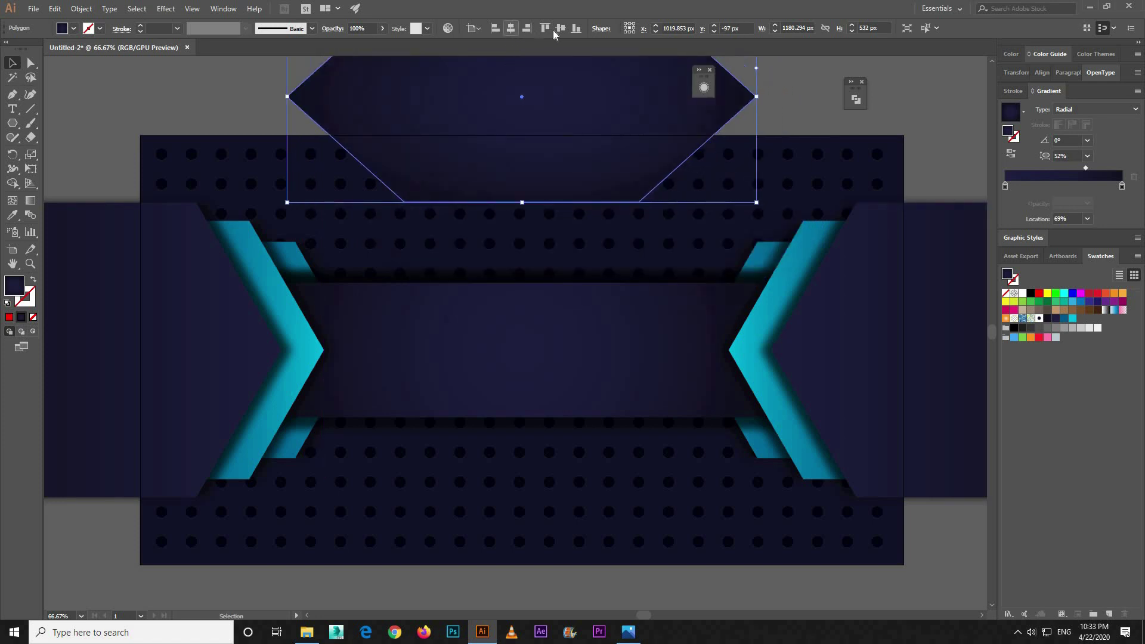
pyautogui.click(560, 28)
pyautogui.moveTo(519, 321); pyautogui.dragTo(534, 86)
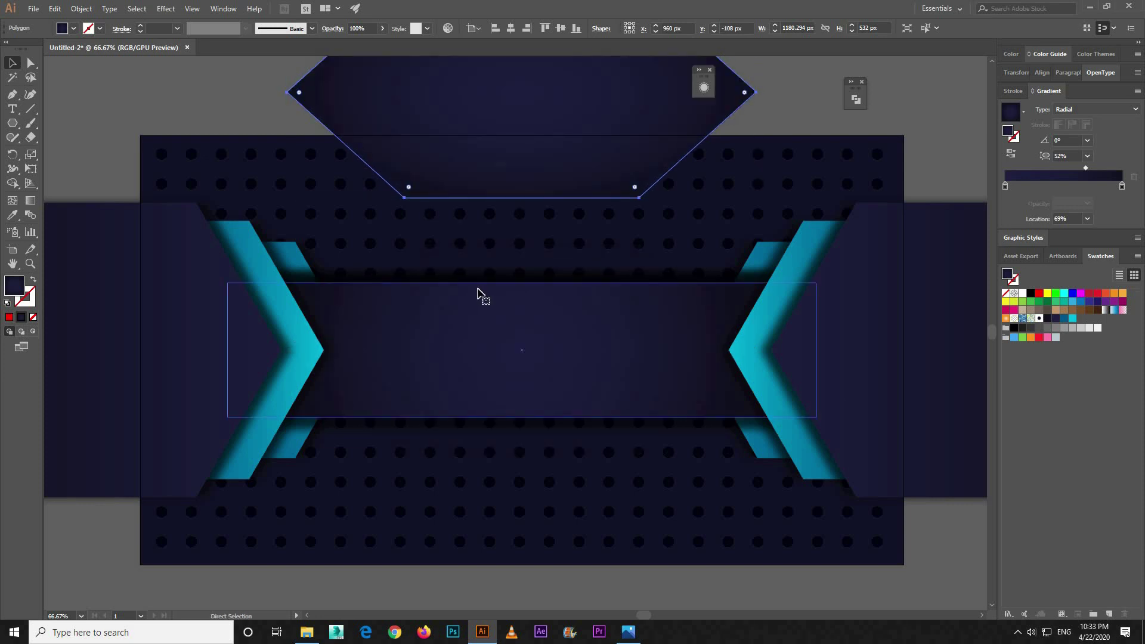
# Step: Create a smaller concentric copy of the top hexagon, about 998 by 450 px
pyautogui.hotkey('ctrl', '-')
pyautogui.moveTo(470, 204); pyautogui.dragTo(456, 72)
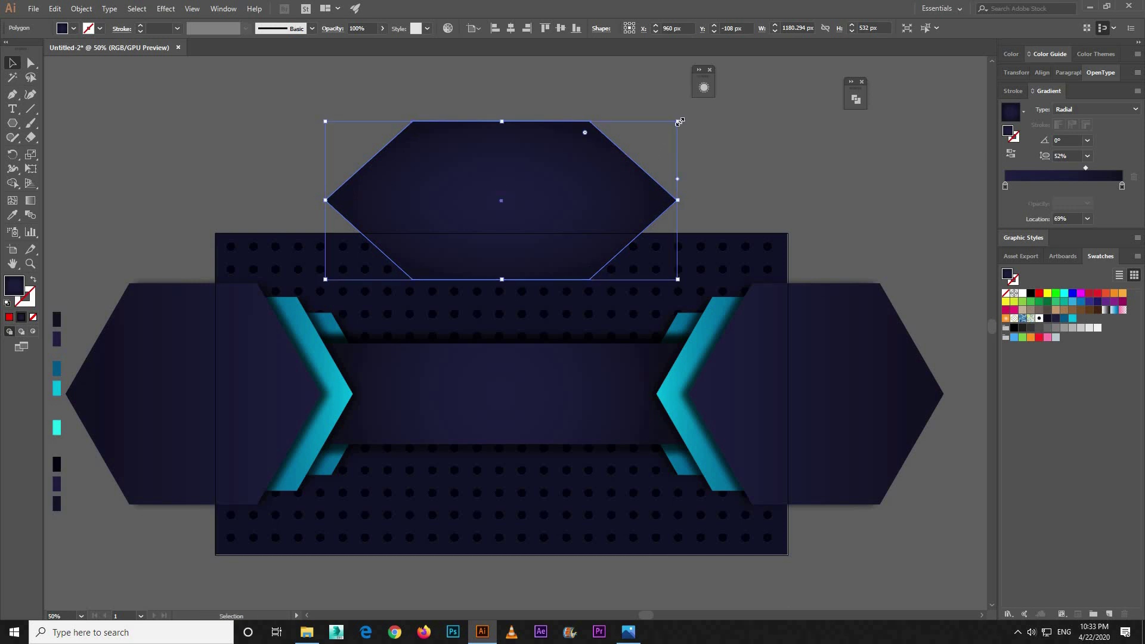
pyautogui.moveTo(671, 125); pyautogui.dragTo(651, 133)
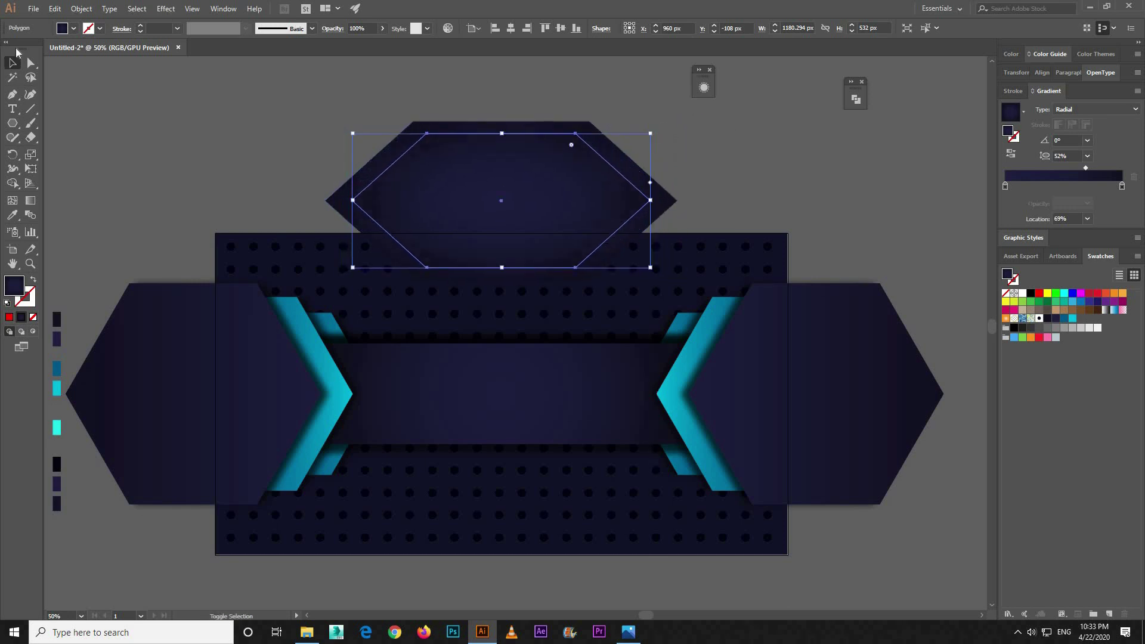
# Step: Give the inner hexagon a cyan outline with no fill, sampling the cyan from the colour samples beside the artboard, and deselect it
pyautogui.hotkey('shift', 'x')
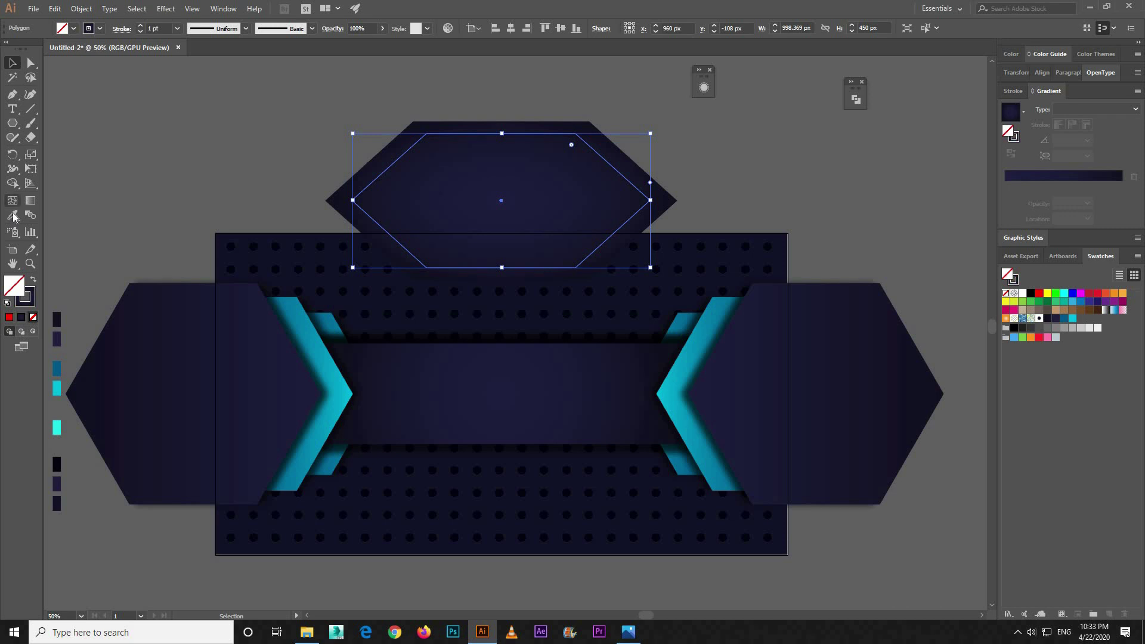
pyautogui.press('i')
pyautogui.click(56, 389)
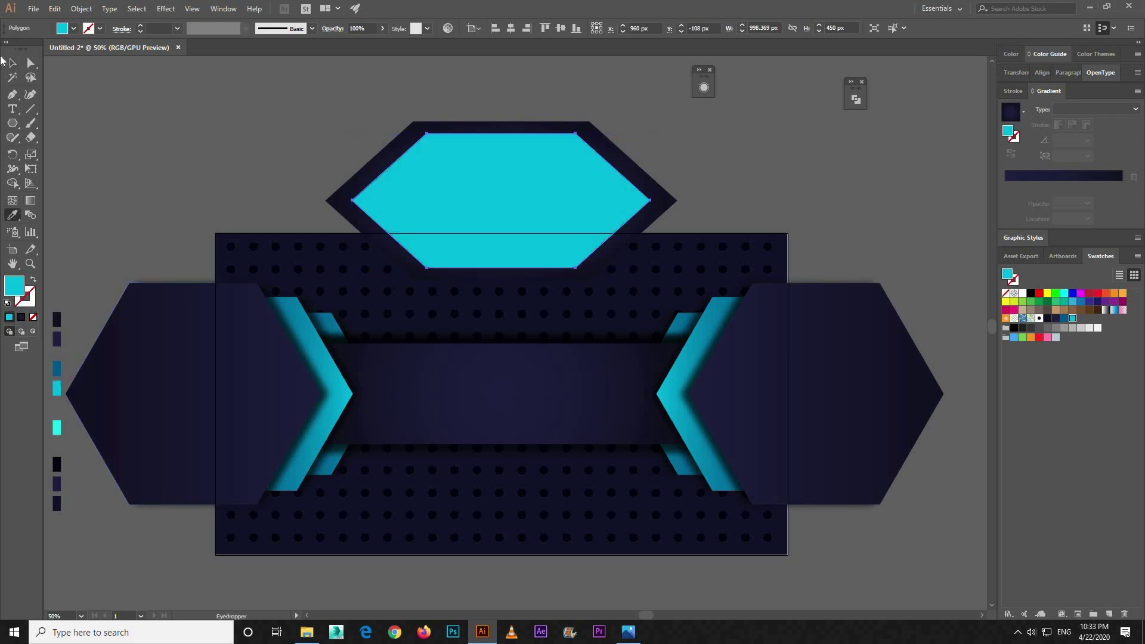
pyautogui.click(12, 62)
pyautogui.hotkey('shift', 'x')
pyautogui.click(317, 197)
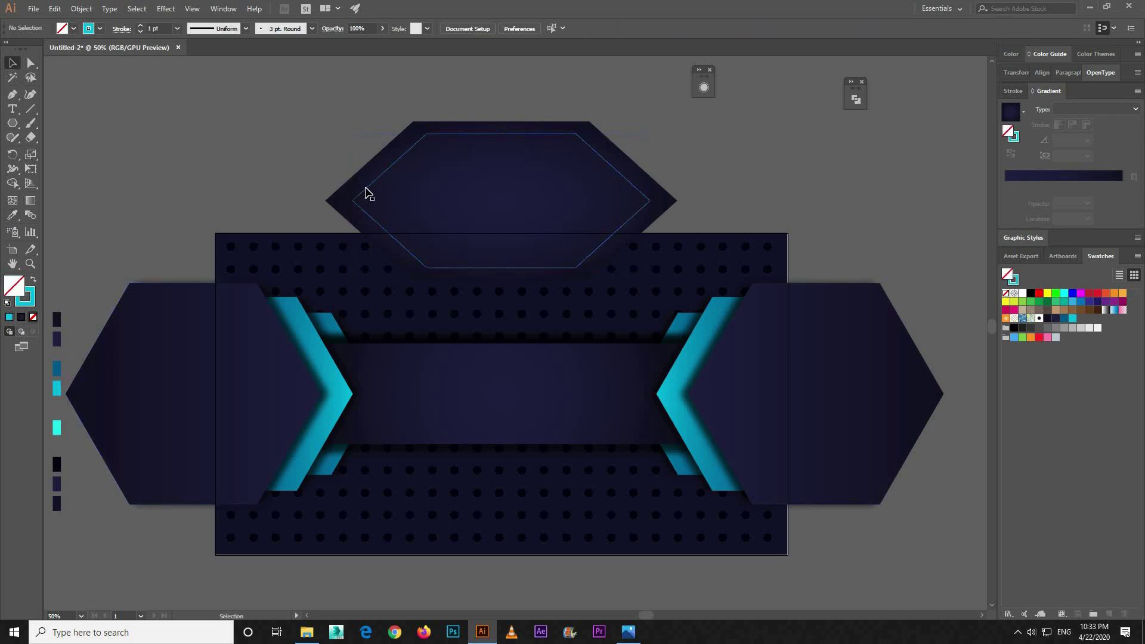
# Step: Set the inner hexagon's stroke weight to 3 pt and deselect it
pyautogui.click(365, 180)
pyautogui.click(155, 28)
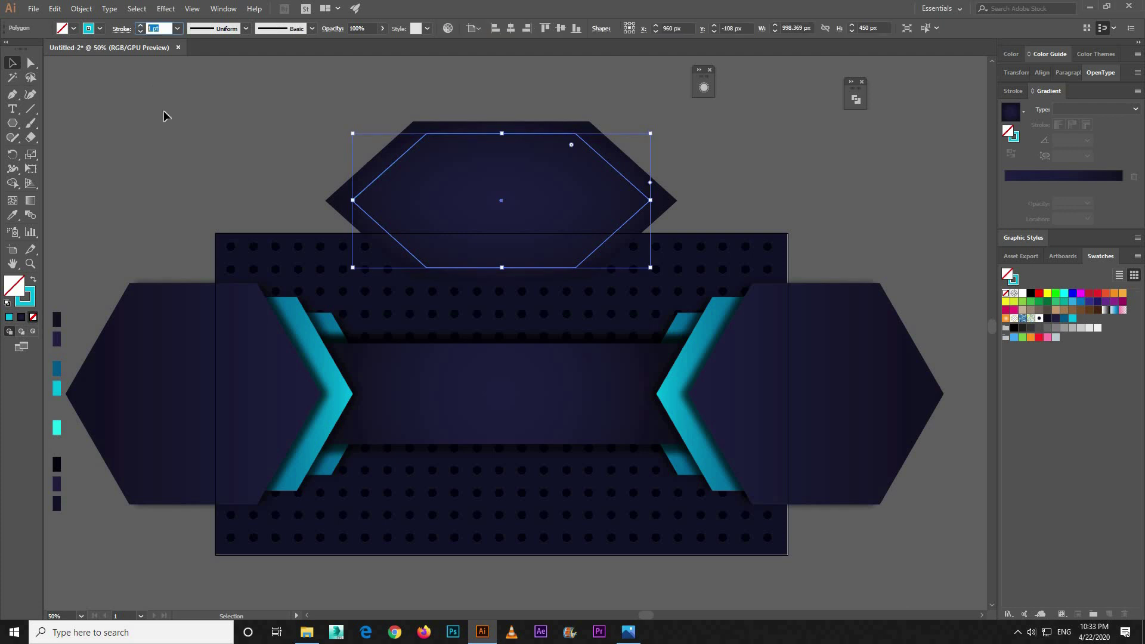
pyautogui.write('3')
pyautogui.press('Return')
pyautogui.click(177, 173)
pyautogui.scroll(-2, 312, 332)
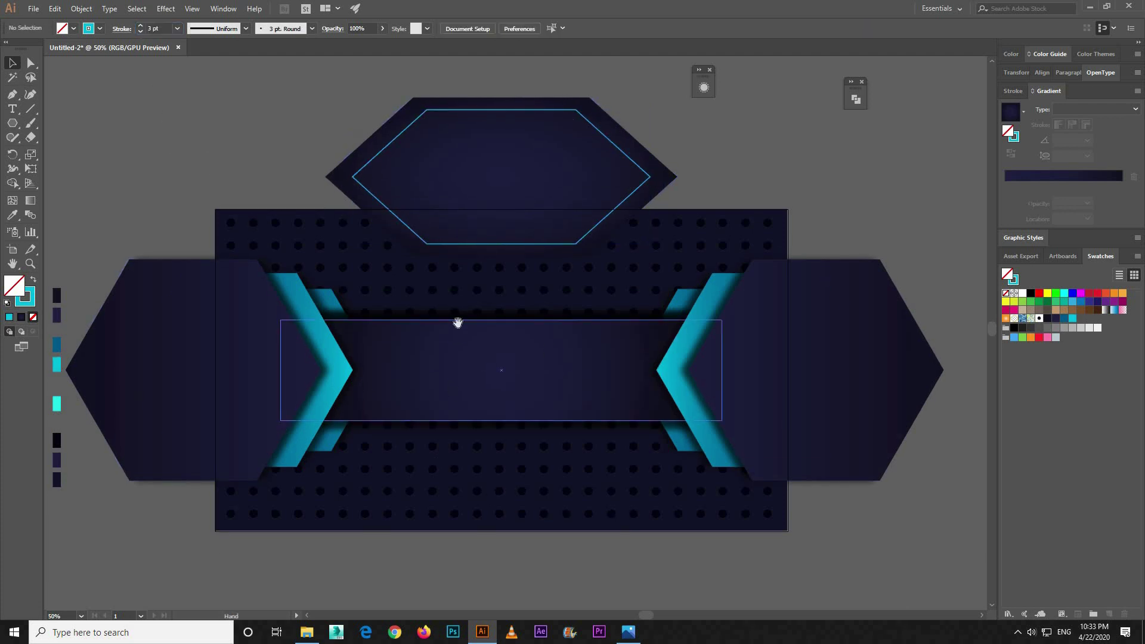
pyautogui.scroll(-3, 455, 322)
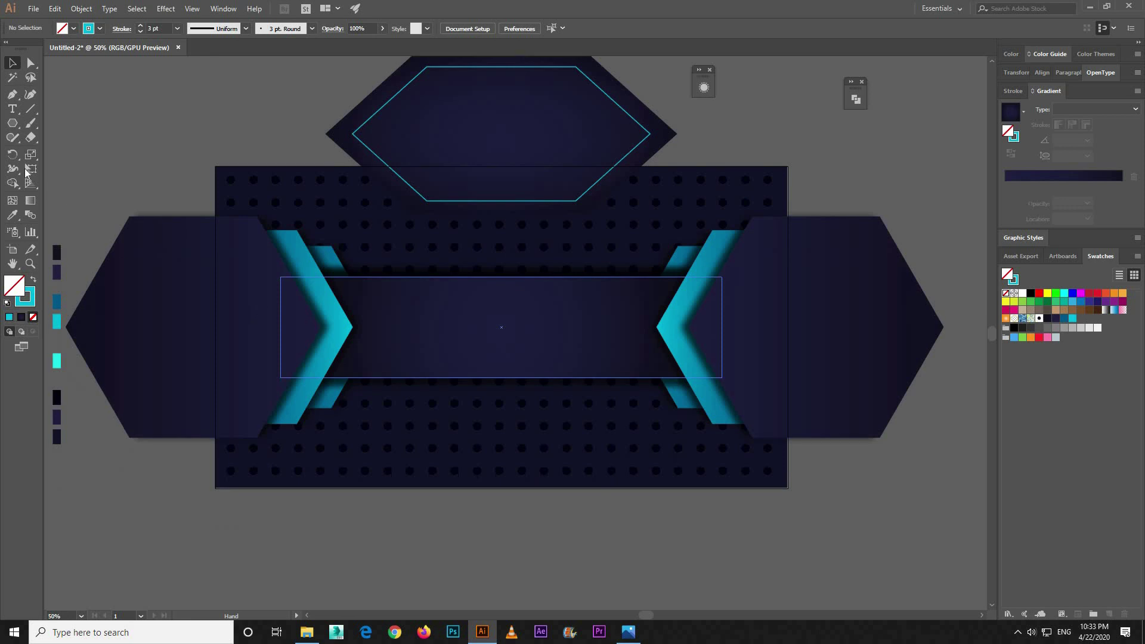
# Step: Draw a triangle about 371 by 322 px with the Star tool and center it on the artboard
pyautogui.click(14, 123)
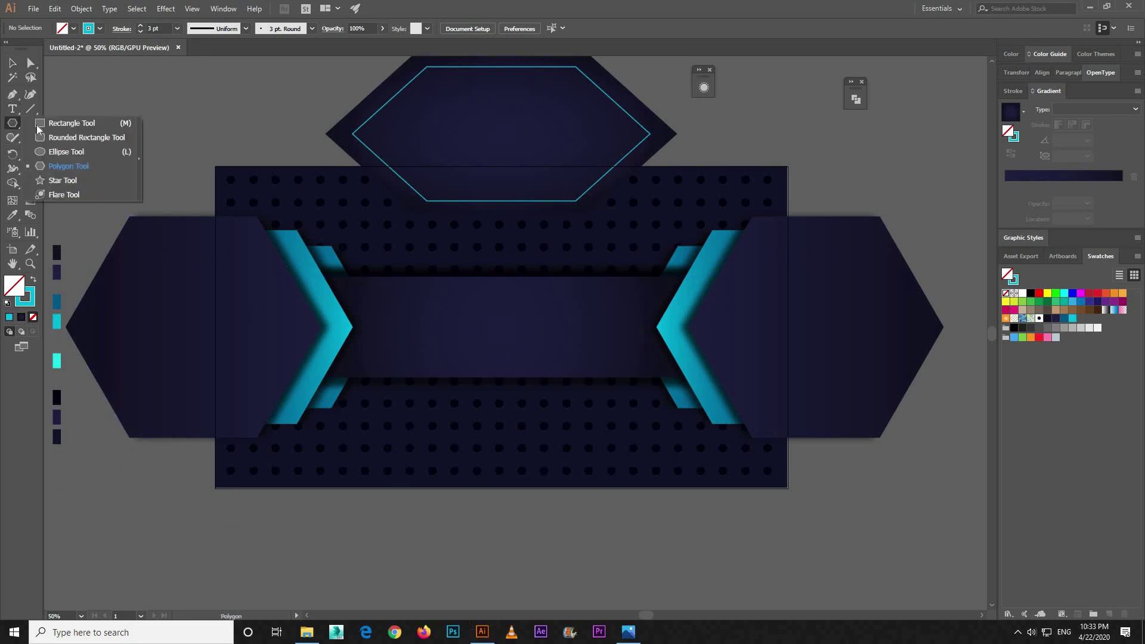
pyautogui.click(76, 180)
pyautogui.moveTo(468, 424); pyautogui.dragTo(536, 493)
pyautogui.click(12, 63)
pyautogui.click(561, 28)
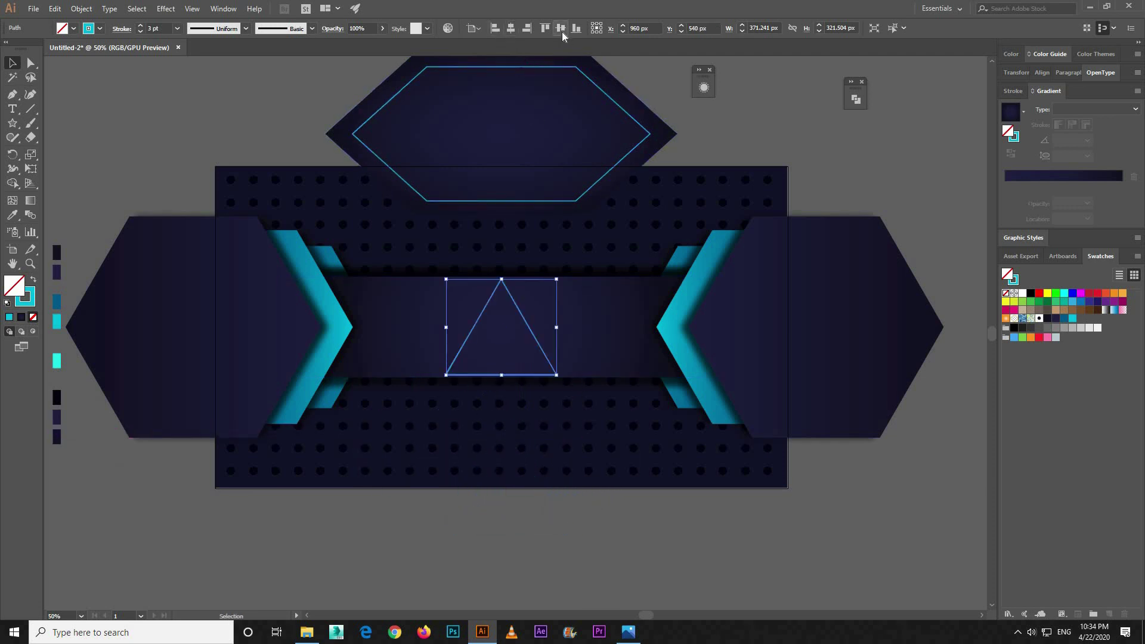
# Step: Move the triangle straight down so it straddles the artboard's bottom edge, keeping it horizontally centered and selected
pyautogui.hotkey('ctrl', '+')
pyautogui.scroll(-3, 544, 256)
pyautogui.moveTo(554, 250); pyautogui.dragTo(632, 476)
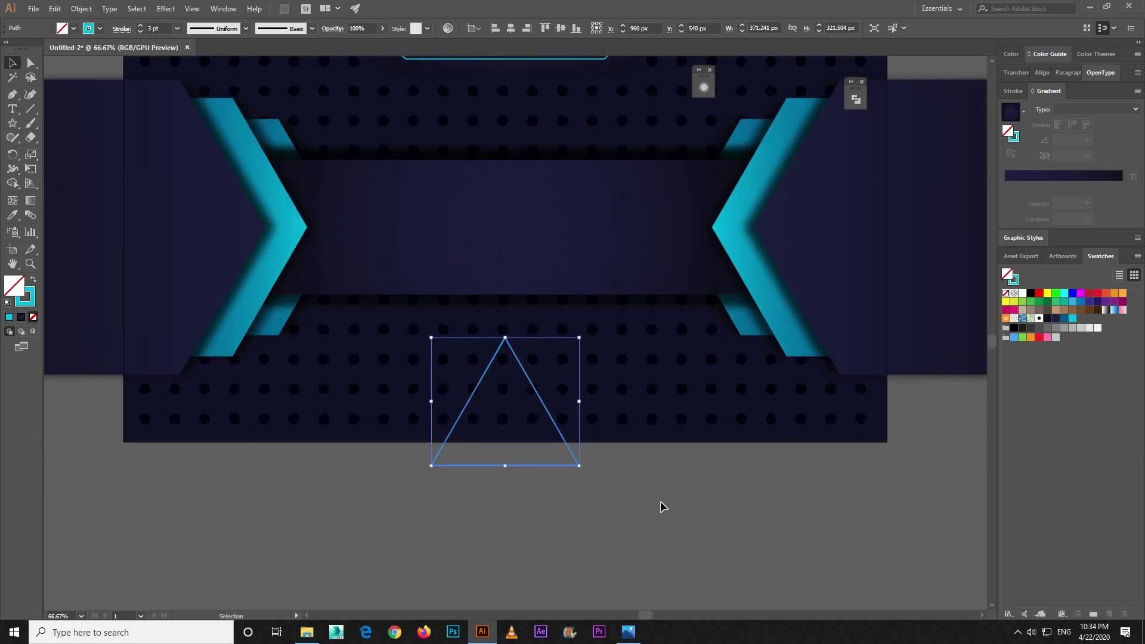
pyautogui.click(555, 475)
pyautogui.click(555, 467)
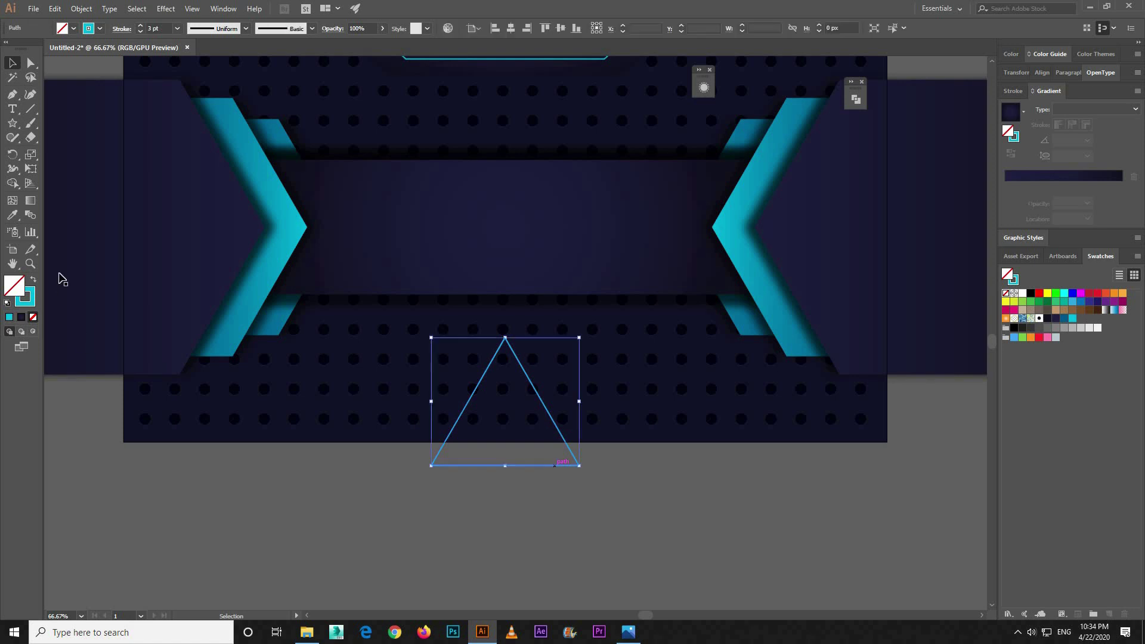
# Step: Fill the triangle with the dark navy radial gradient sampled from the existing artwork, with no stroke
pyautogui.scroll(1, 59, 276)
pyautogui.scroll(2, 462, 179)
pyautogui.click(411, 274)
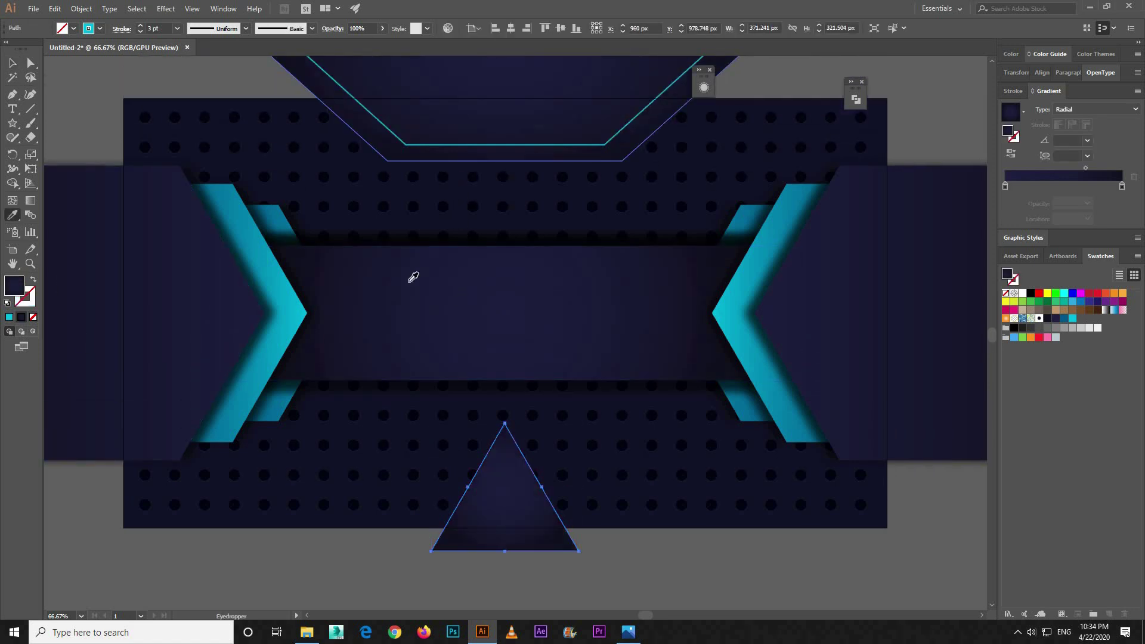
pyautogui.scroll(-3, 412, 274)
pyautogui.click(13, 64)
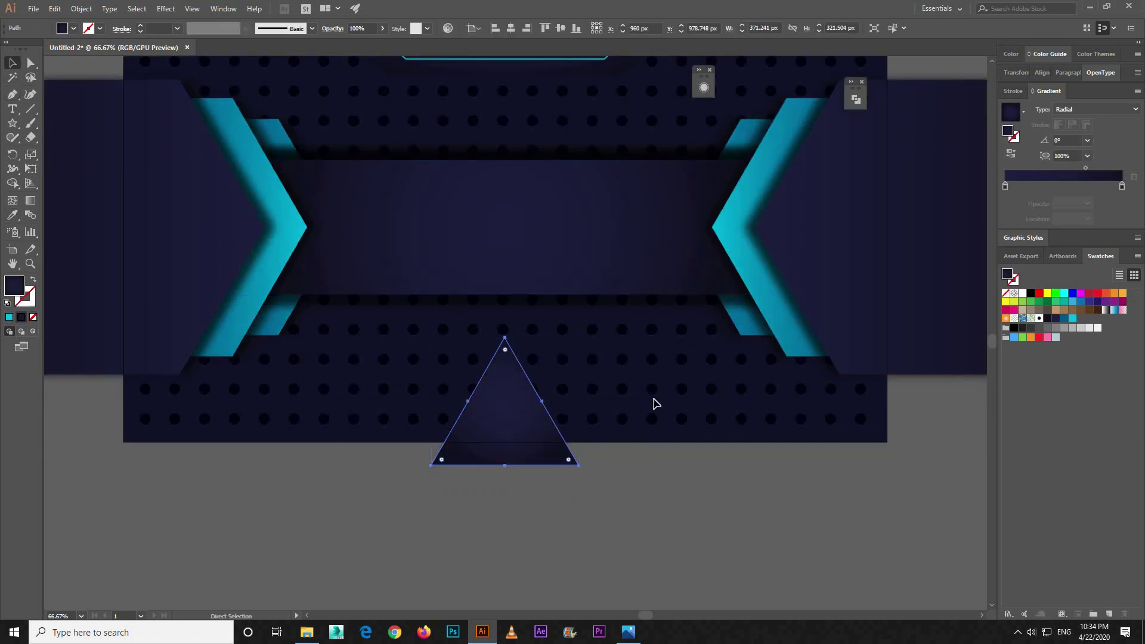
# Step: Create a smaller copy of the triangle, about 238 by 206 px, and nudge it down inside the larger one to about Y 997 px
pyautogui.moveTo(571, 340); pyautogui.dragTo(553, 362)
pyautogui.press('Down')
pyautogui.press('Down')
pyautogui.press('Down')
pyautogui.press('Down')
pyautogui.press('Down')
pyautogui.press('Down')
pyautogui.press('Down')
pyautogui.press('Down')
pyautogui.press('Down')
pyautogui.press('Down')
pyautogui.press('Down')
pyautogui.press('Down')
pyautogui.press('Down')
pyautogui.press('Down')
pyautogui.press('Down')
pyautogui.press('Down')
pyautogui.press('Down')
pyautogui.press('Down')
pyautogui.press('Down')
pyautogui.press('Down')
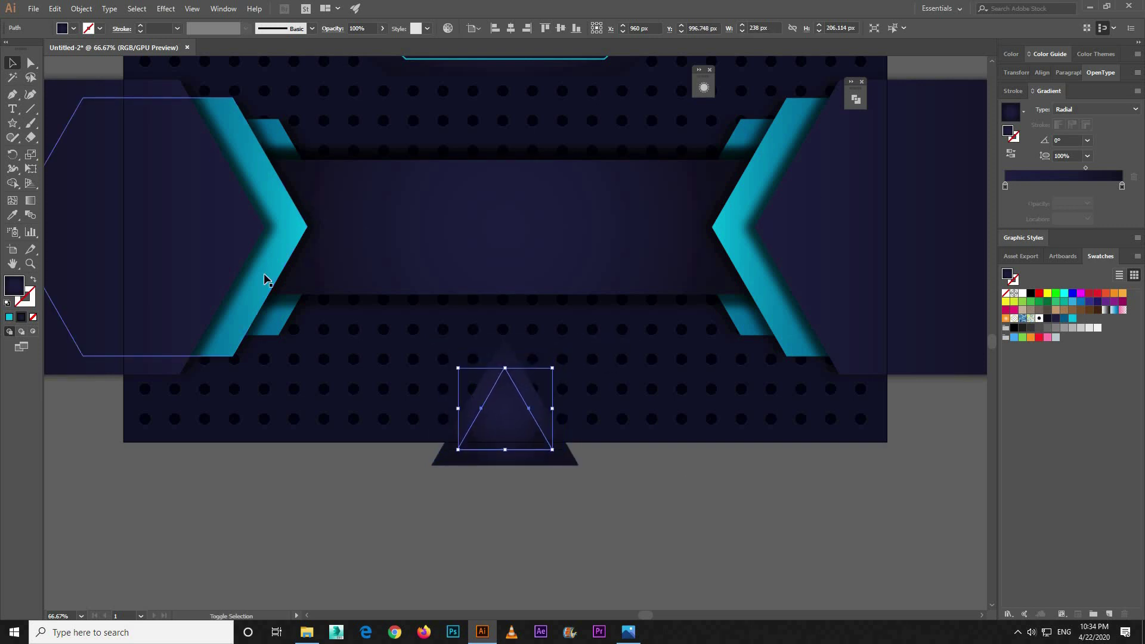
# Step: Give the inner triangle the 3 pt cyan outline with no fill sampled from the inner hexagon, and deselect it
pyautogui.hotkey('shift', 'x')
pyautogui.click(13, 215)
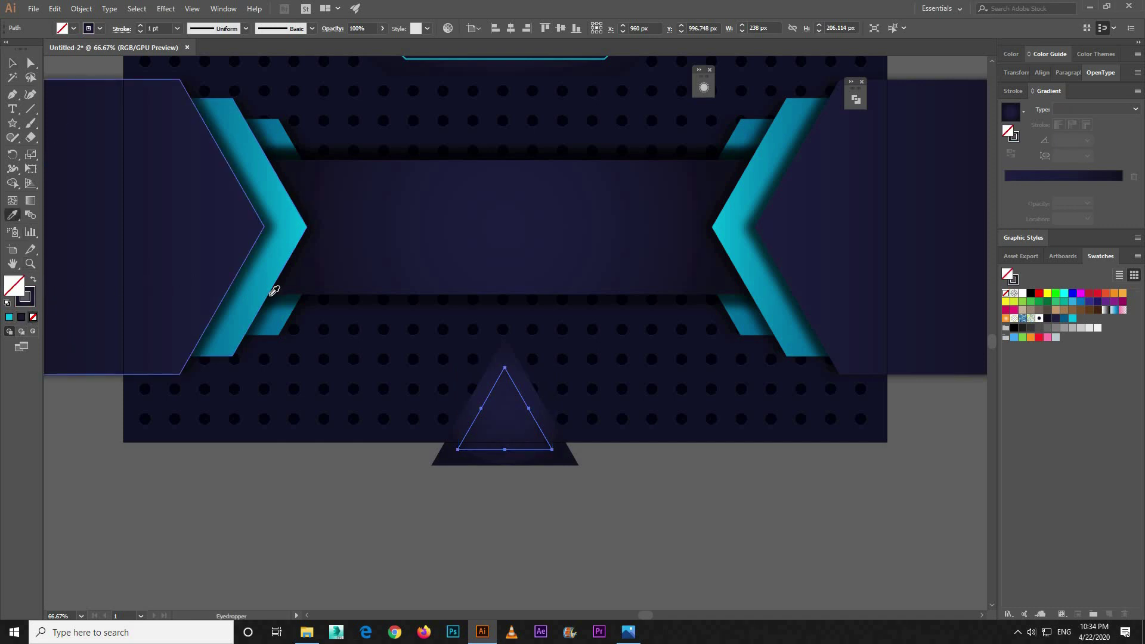
pyautogui.scroll(2, 519, 97)
pyautogui.click(520, 99)
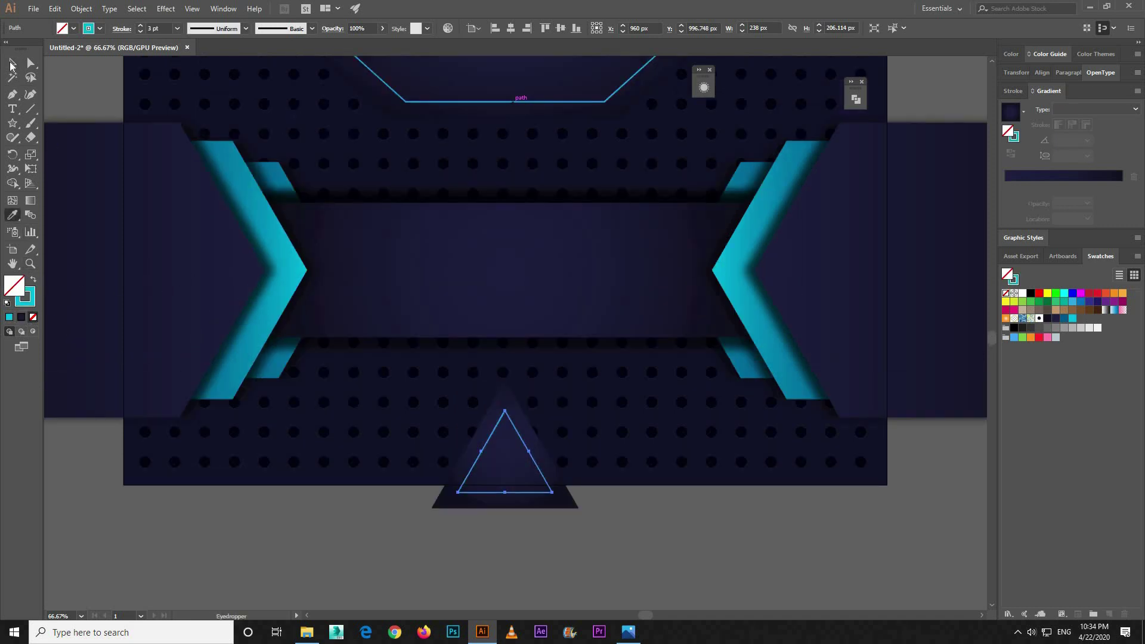
pyautogui.press('v')
pyautogui.hotkey('ctrl', 'shift', 'a')
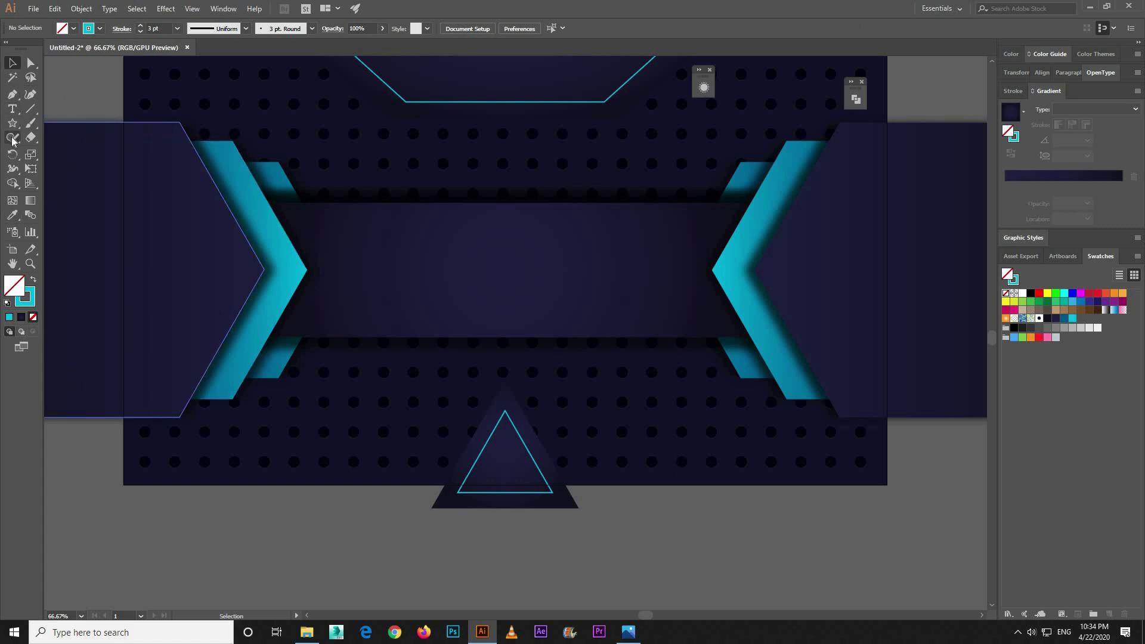
# Step: Draw a rectangle about 490 by 168 px along the artboard's bottom edge, between the left hexagon and the bottom triangle
pyautogui.click(16, 113)
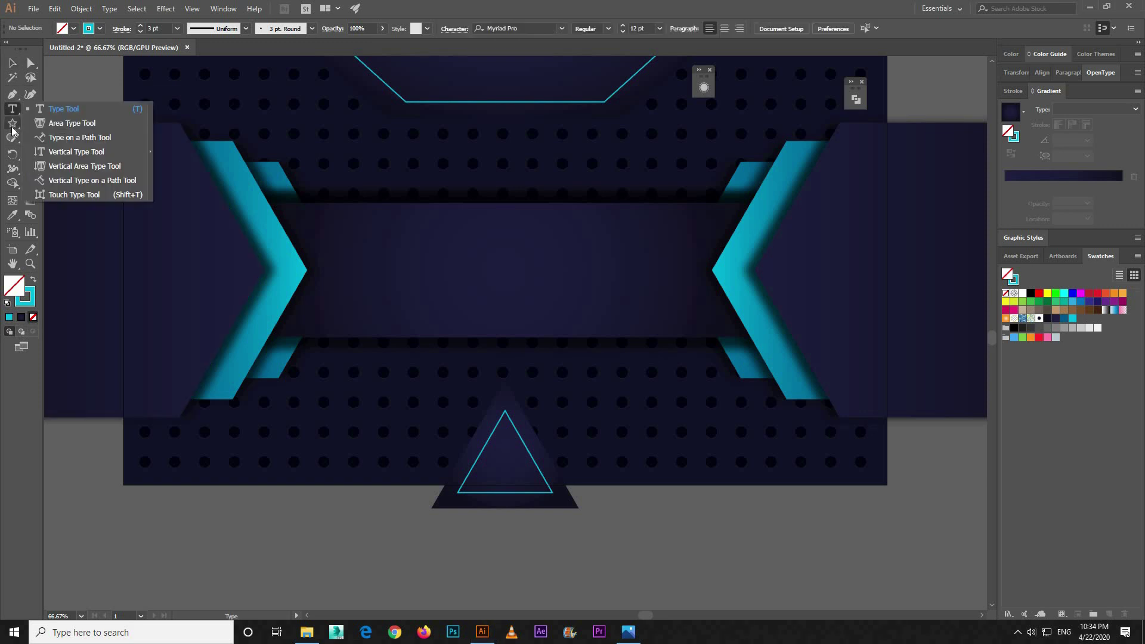
pyautogui.click(14, 124)
pyautogui.press('m')
pyautogui.moveTo(240, 414); pyautogui.dragTo(394, 484)
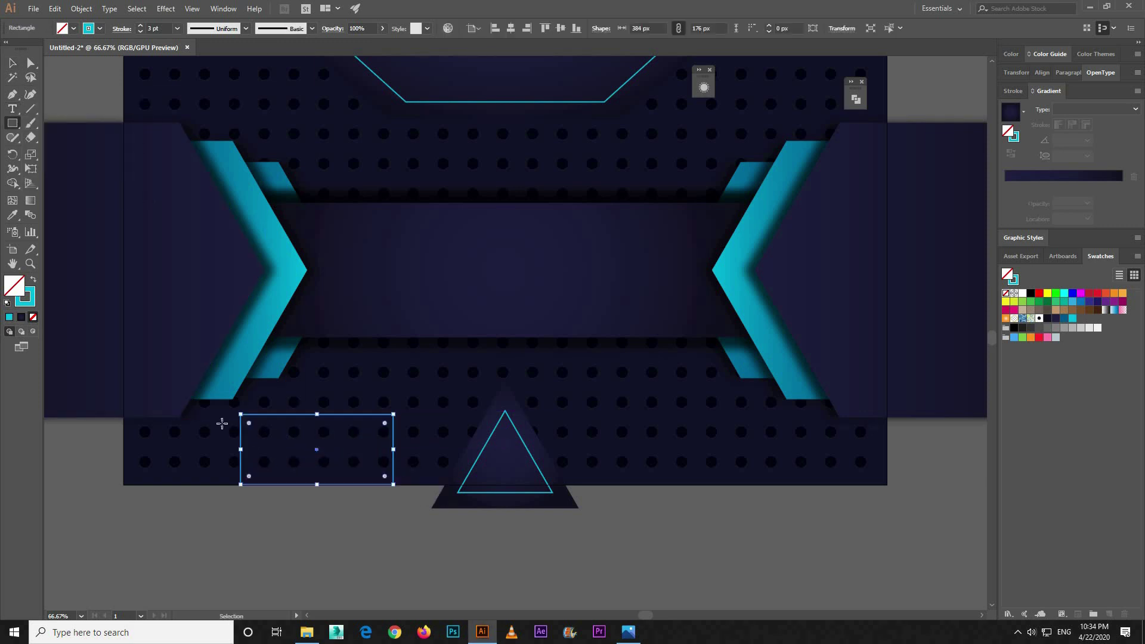
pyautogui.hotkey('ctrl', 'z')
pyautogui.moveTo(216, 418); pyautogui.dragTo(411, 484)
# Step: Shift the rectangle's top-right anchor point horizontally to X 823.5 px so its right side slants parallel to the triangle
pyautogui.press('a')
pyautogui.click(411, 489)
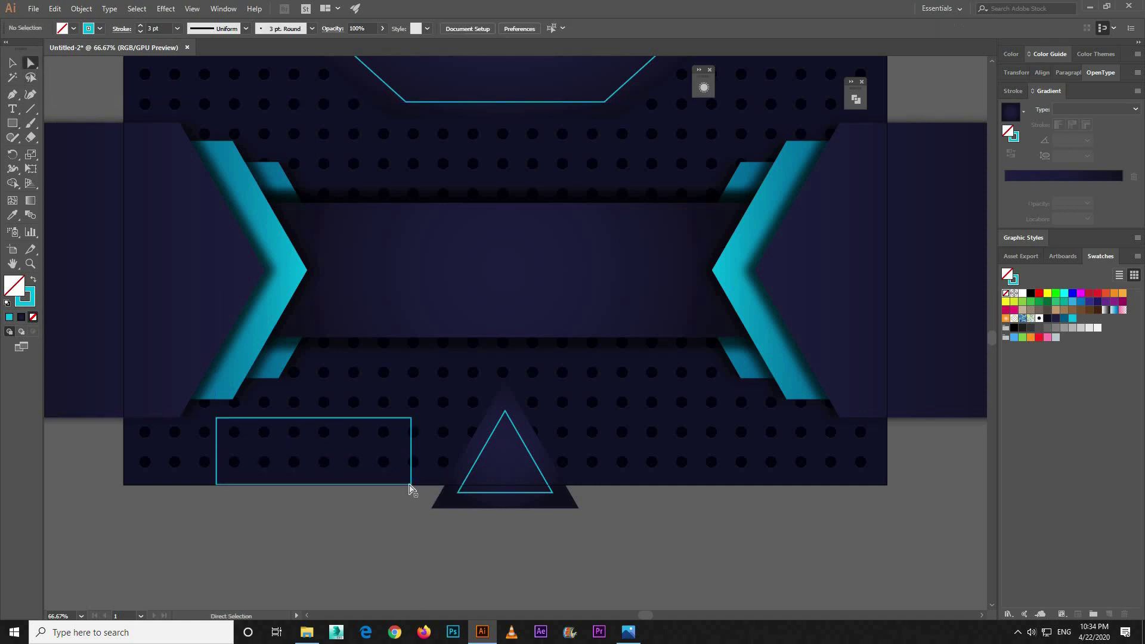
pyautogui.click(411, 432)
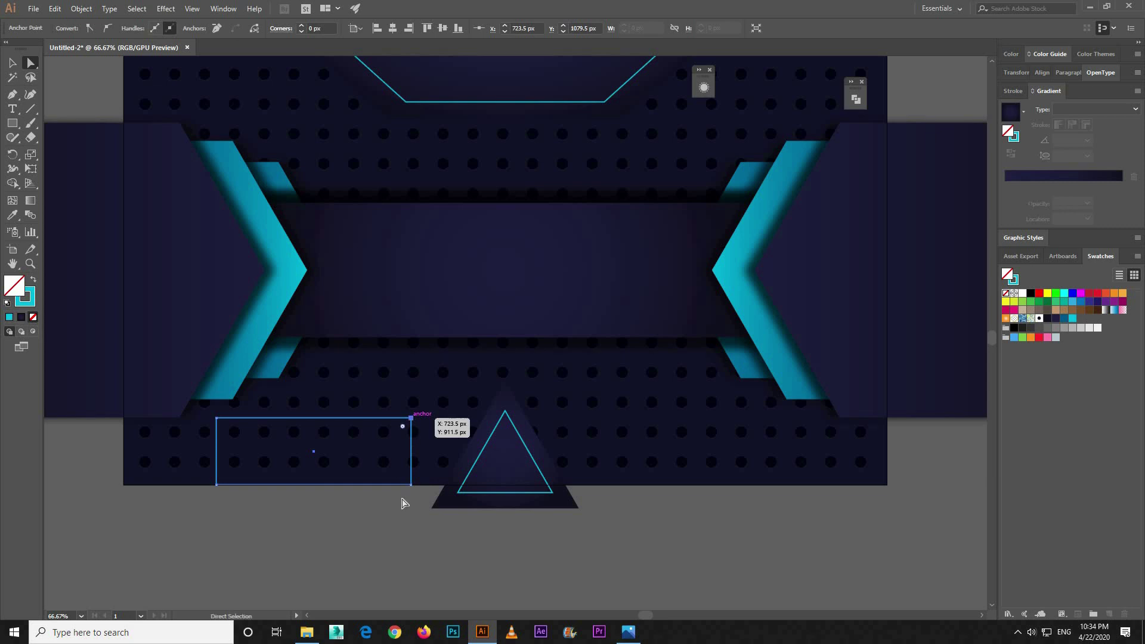
pyautogui.press('Right')
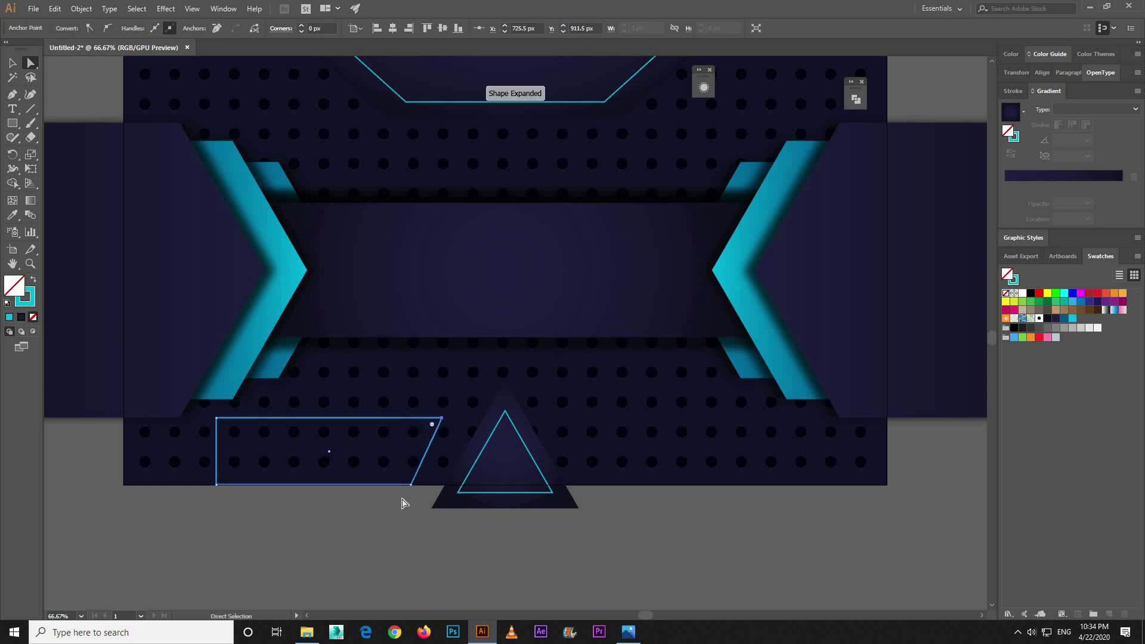
pyautogui.press('Right')
pyautogui.press('Right')
pyautogui.press('Right')
pyautogui.press('Right')
pyautogui.press('Right')
pyautogui.press('Right')
pyautogui.press('Right')
pyautogui.press('Right')
pyautogui.press('Right')
pyautogui.press('Right')
pyautogui.press('Right')
pyautogui.press('Right')
pyautogui.press('Right')
pyautogui.press('Right')
pyautogui.press('Right')
pyautogui.press('Right')
pyautogui.press('Right')
pyautogui.press('Right')
pyautogui.press('Right')
pyautogui.press('Right')
# Step: Fill the slanted shape with the dark navy gradient sampled from the top hexagon, set to Linear and reversed, with no stroke
pyautogui.click(12, 62)
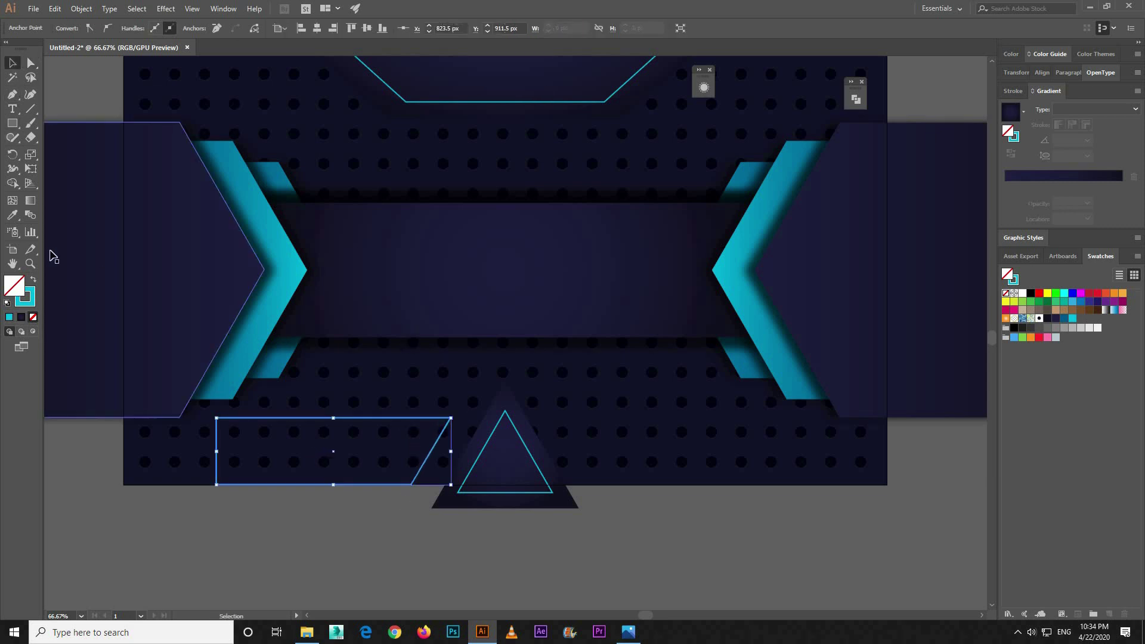
pyautogui.press('i')
pyautogui.click(454, 78)
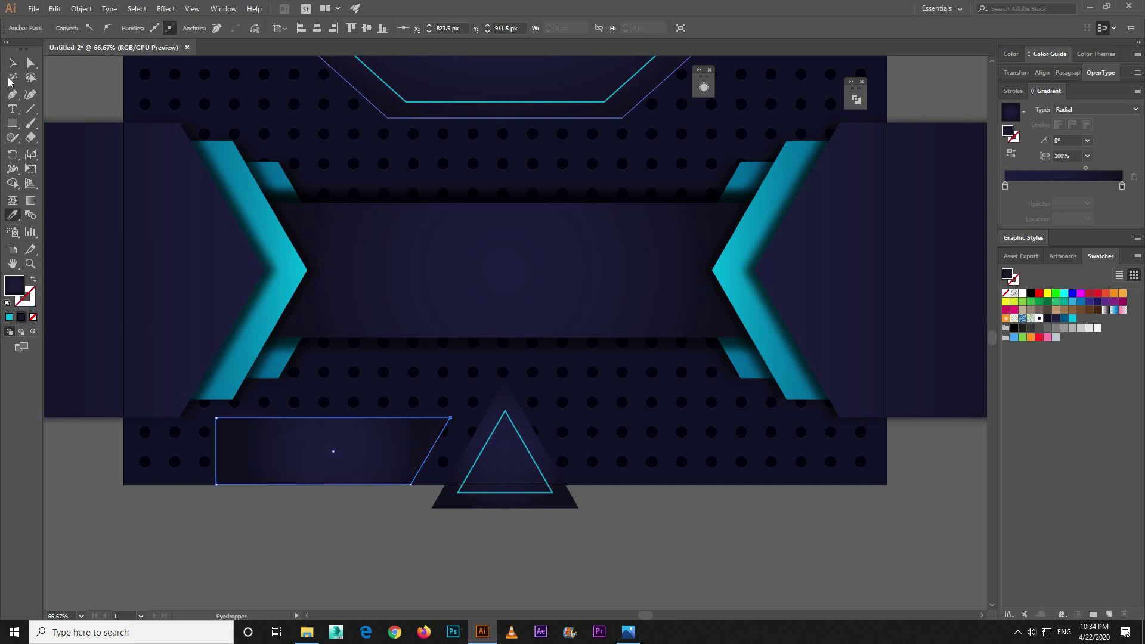
pyautogui.press('v')
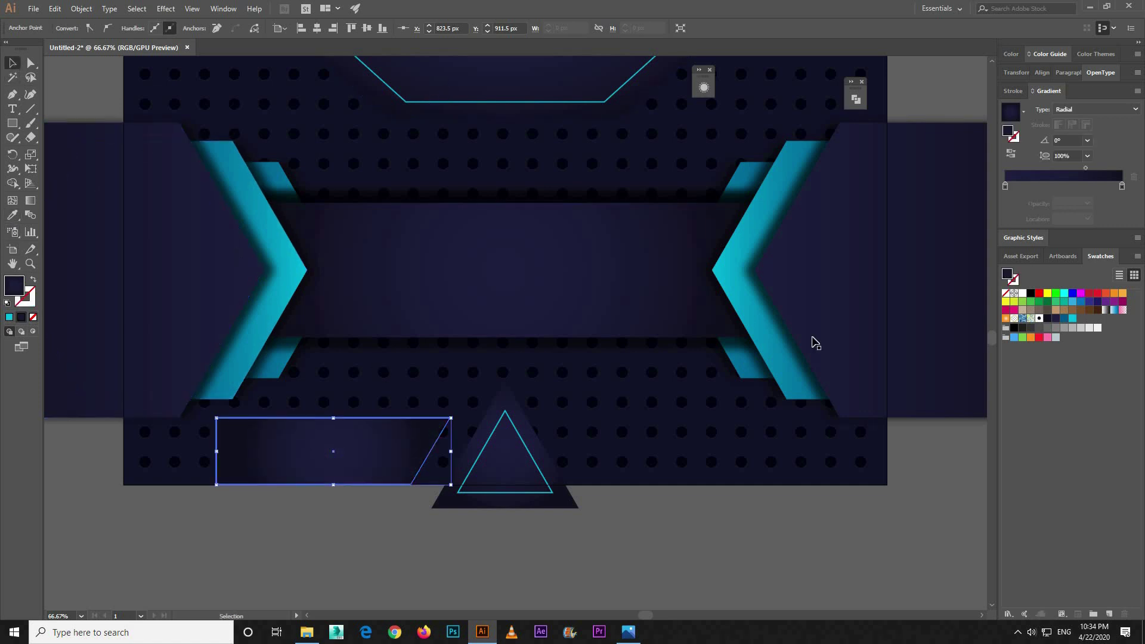
pyautogui.click(1090, 110)
pyautogui.click(1087, 123)
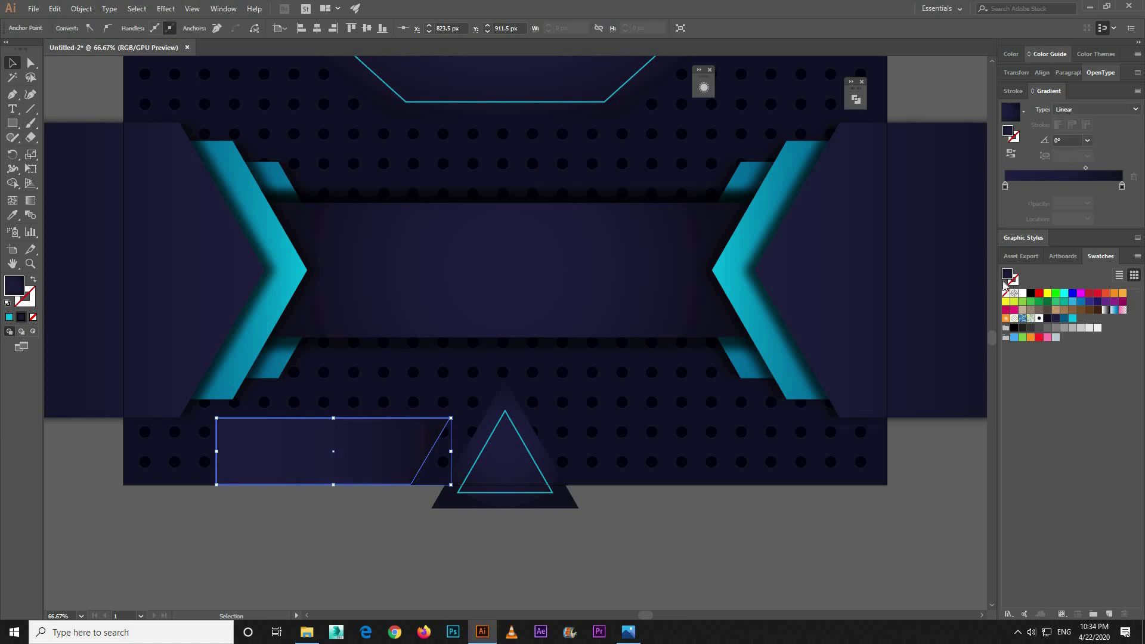
pyautogui.click(1013, 155)
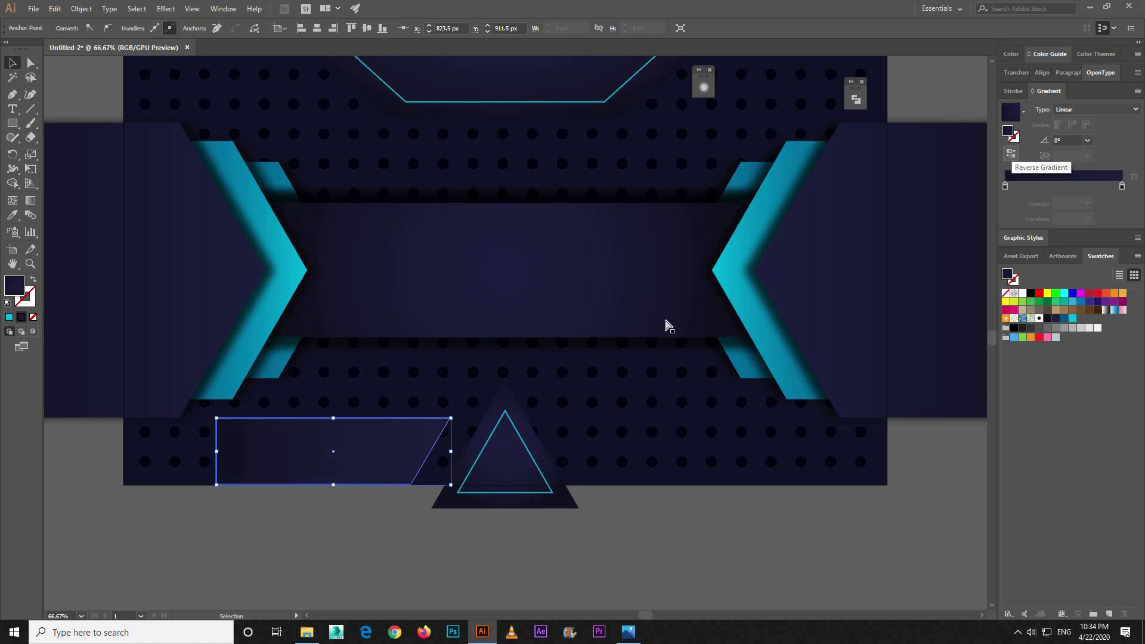
pyautogui.press('a')
pyautogui.press('v')
pyautogui.click(439, 422)
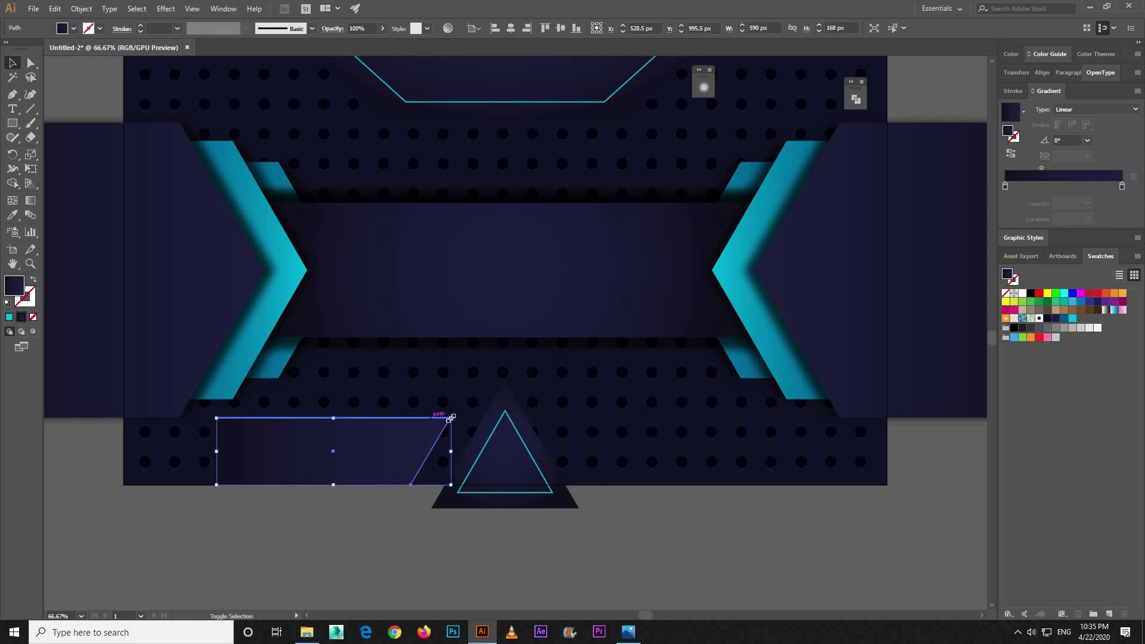
pyautogui.moveTo(449, 418); pyautogui.dragTo(431, 423)
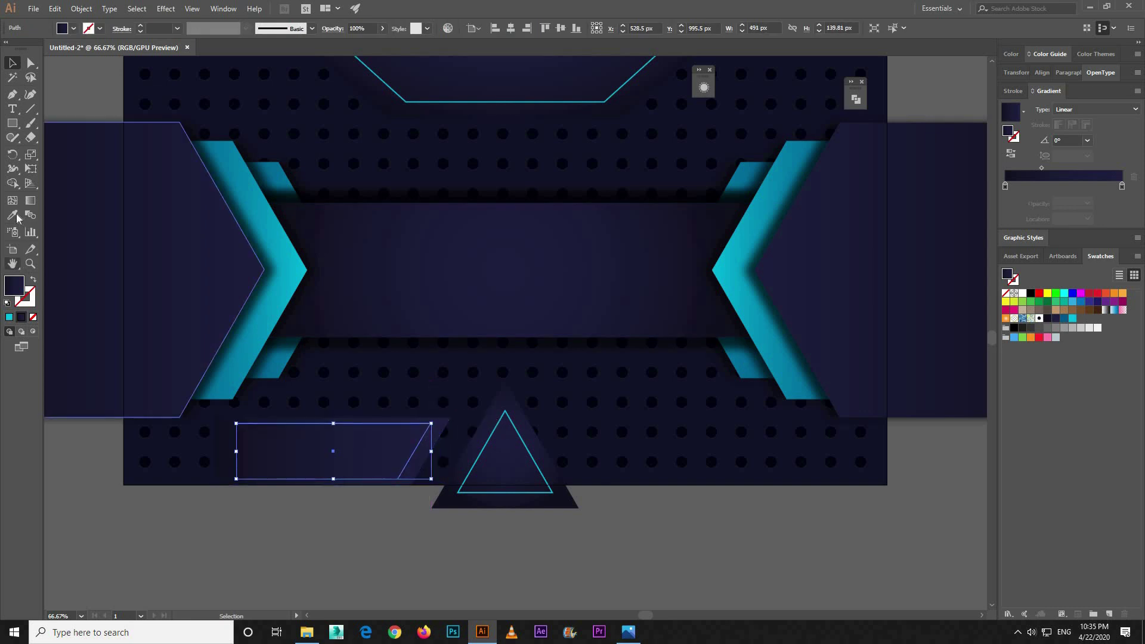
pyautogui.press('i')
pyautogui.click(446, 97)
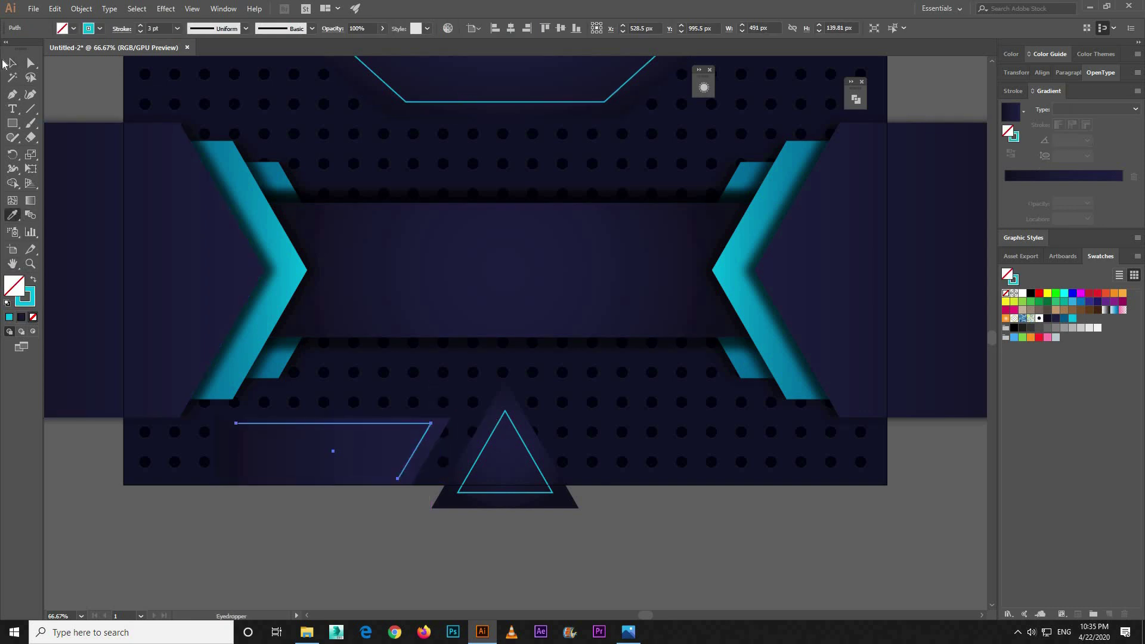
pyautogui.press('v')
pyautogui.click(399, 496)
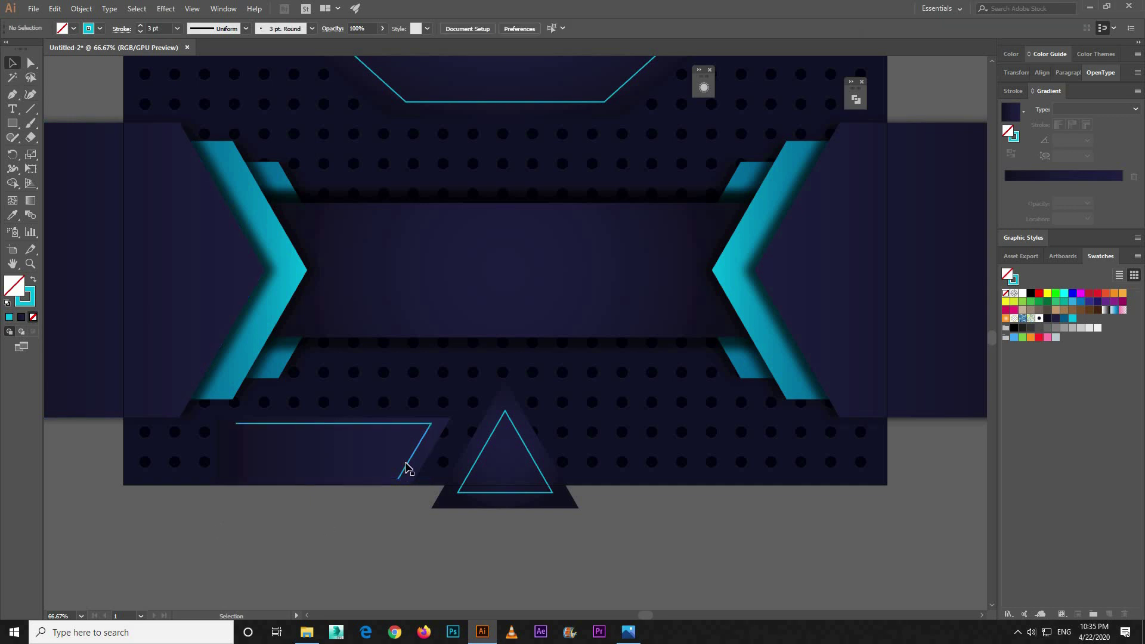
pyautogui.click(406, 469)
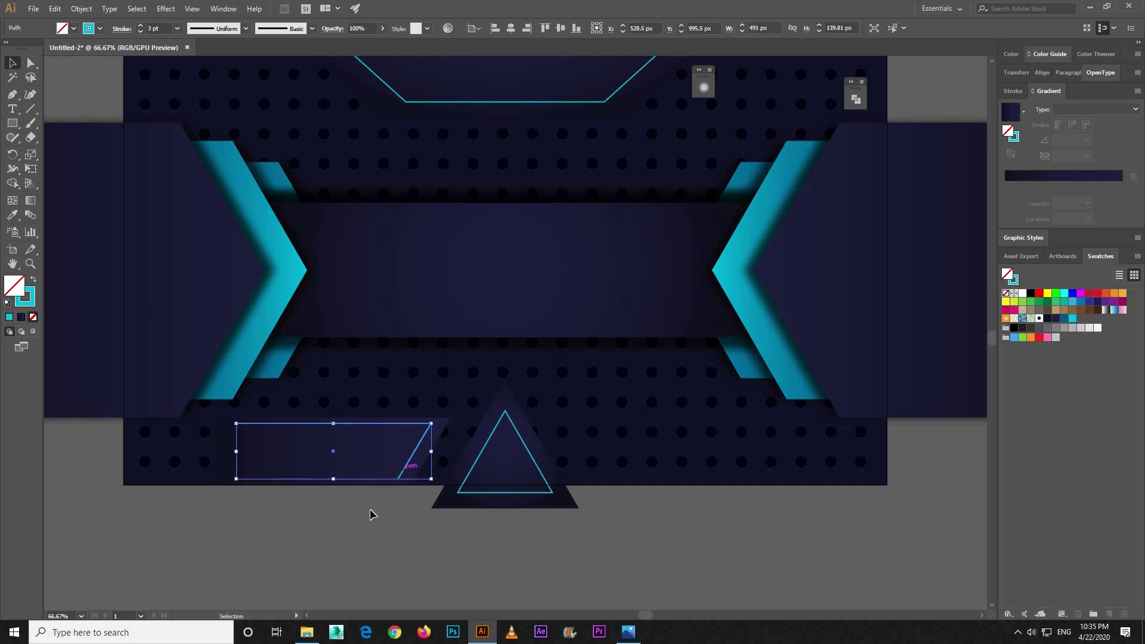
pyautogui.press('Delete')
# Step: Create a smaller centered copy of the slanted shape, about 491 by 140 px, inside the original
pyautogui.click(335, 461)
pyautogui.press('a')
pyautogui.press('v')
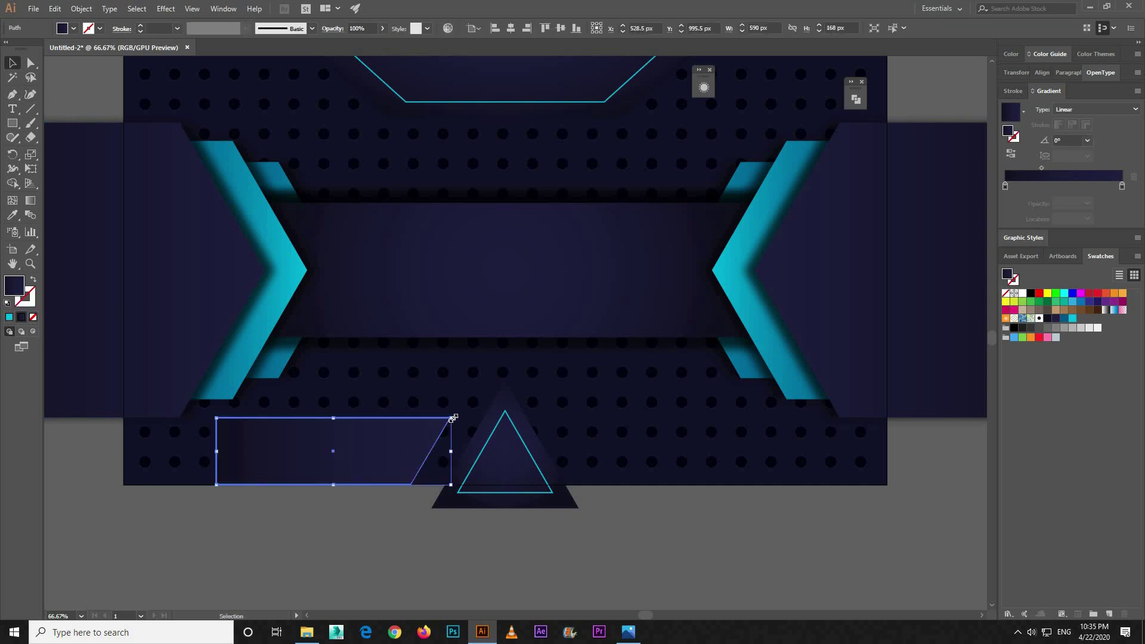
pyautogui.moveTo(454, 418); pyautogui.dragTo(431, 516)
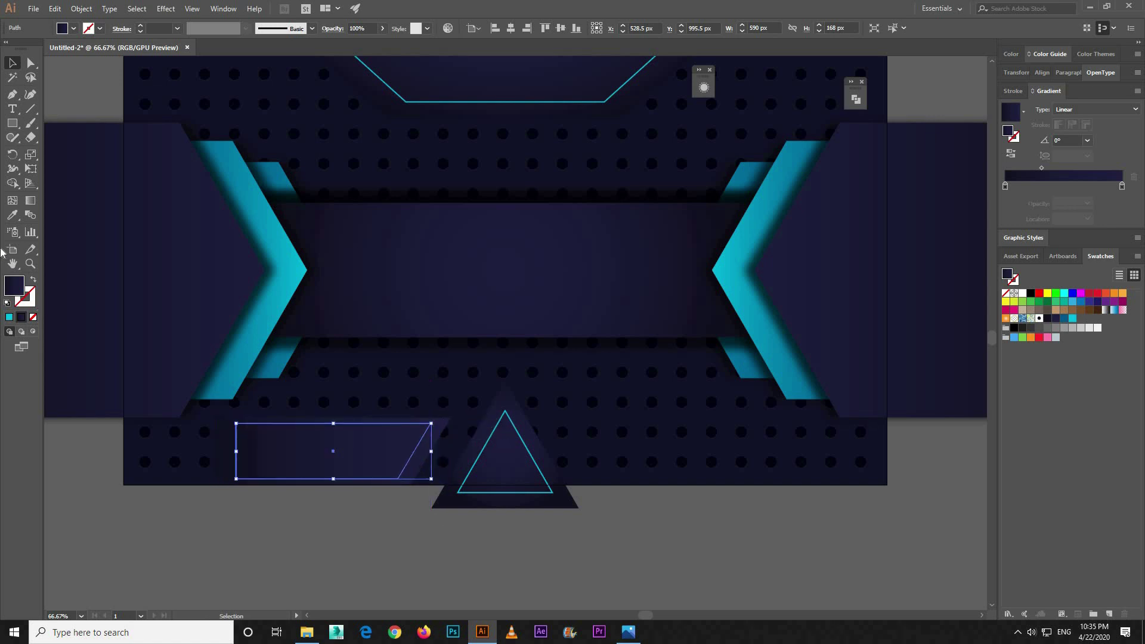
# Step: Give the inner slanted shape the 3 pt cyan outline with no fill sampled from the top inner hexagon, and deselect it
pyautogui.click(14, 216)
pyautogui.click(403, 88)
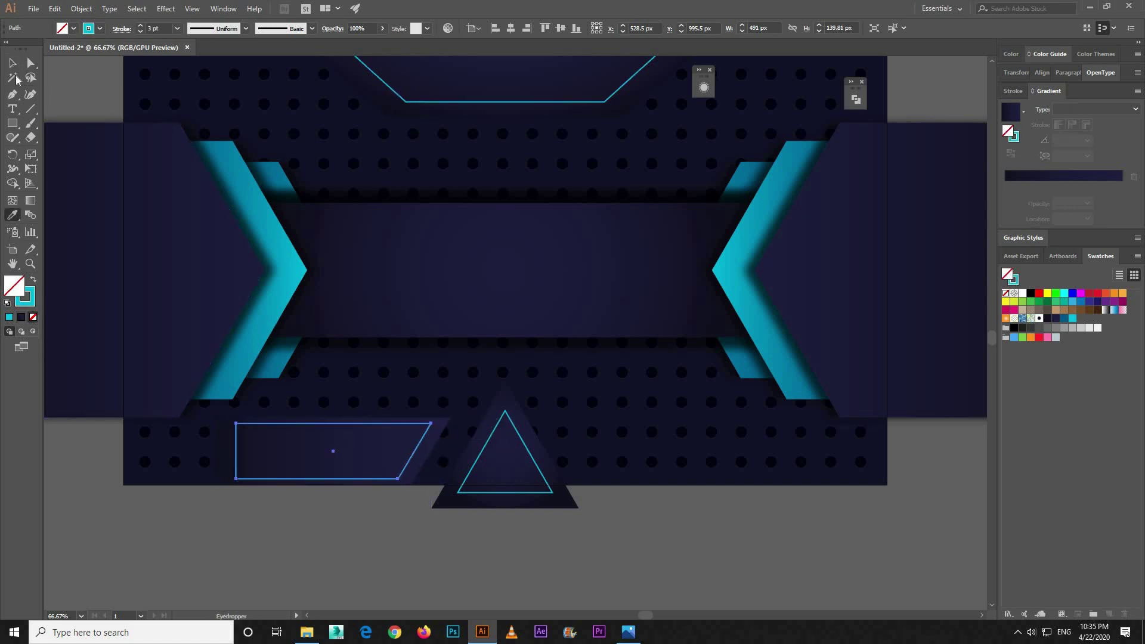
pyautogui.press('v')
pyautogui.click(198, 532)
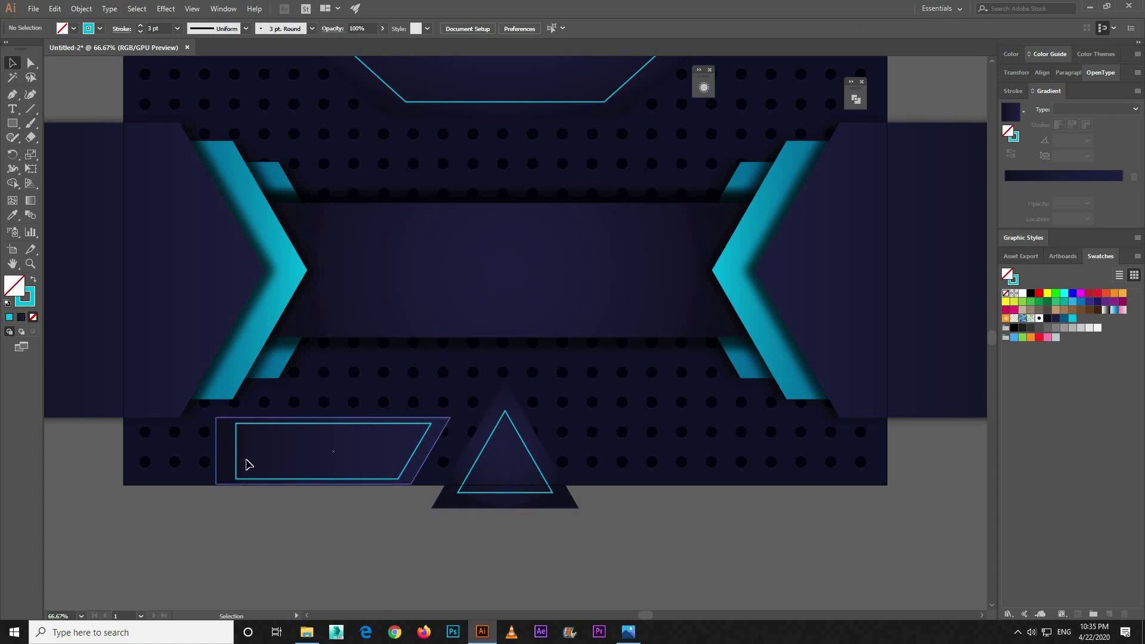
# Step: Select both slanted shapes and make a reflected copy of them across the vertical axis
pyautogui.click(226, 464)
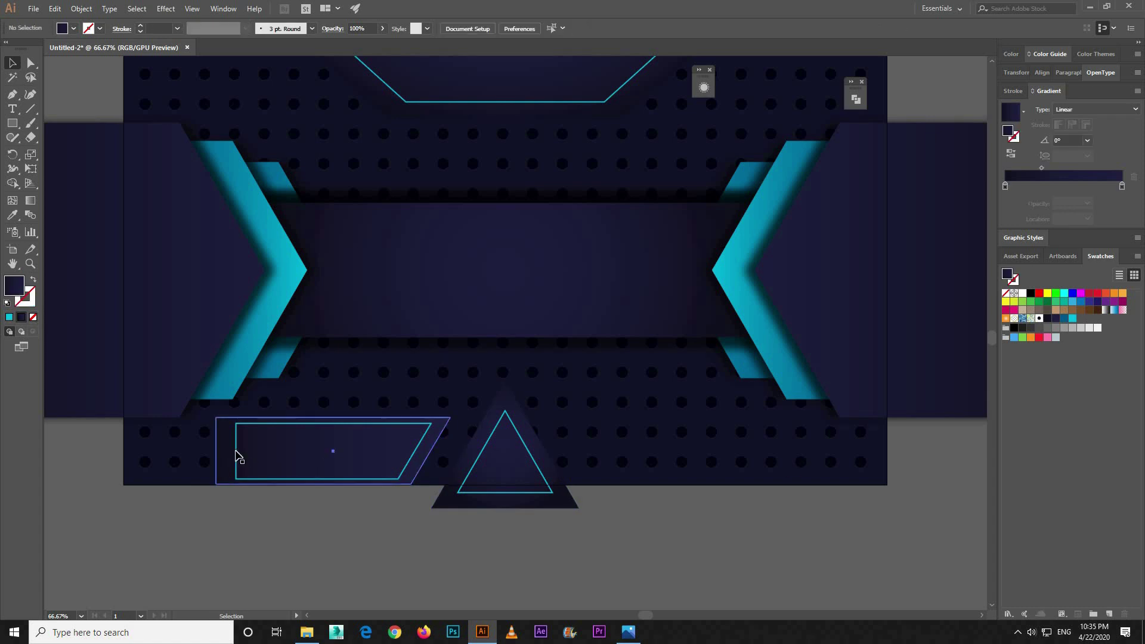
pyautogui.click(235, 458)
pyautogui.keyDown('shift'); pyautogui.click(238, 459); pyautogui.keyUp('shift')
pyautogui.rightClick(237, 453)
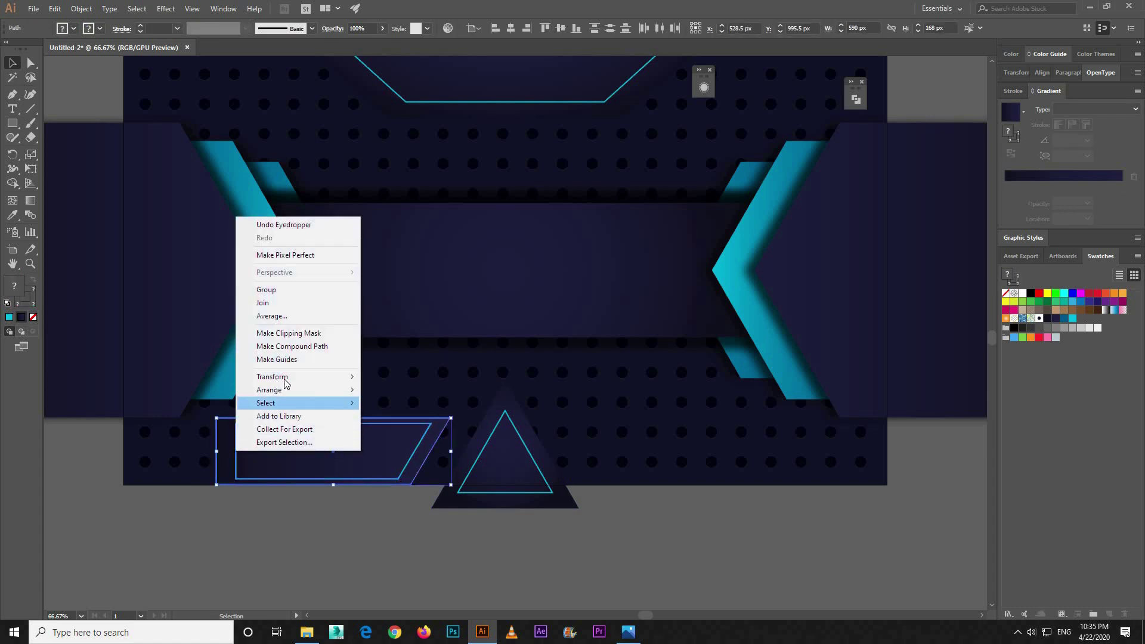
pyautogui.moveTo(280, 376)
pyautogui.click(391, 420)
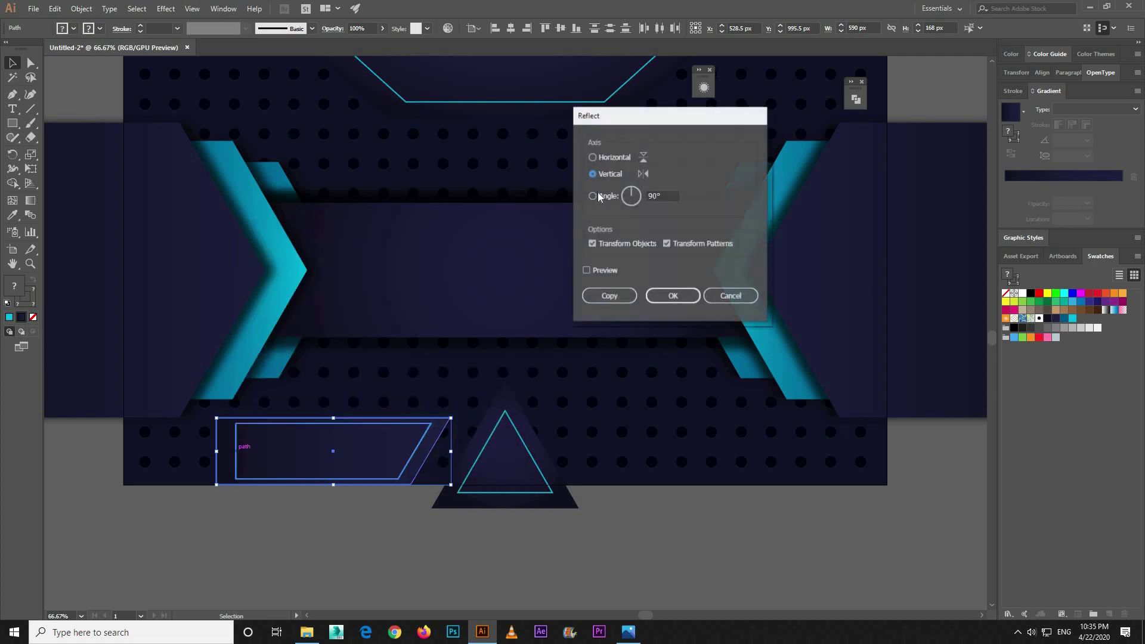
pyautogui.press('Return')
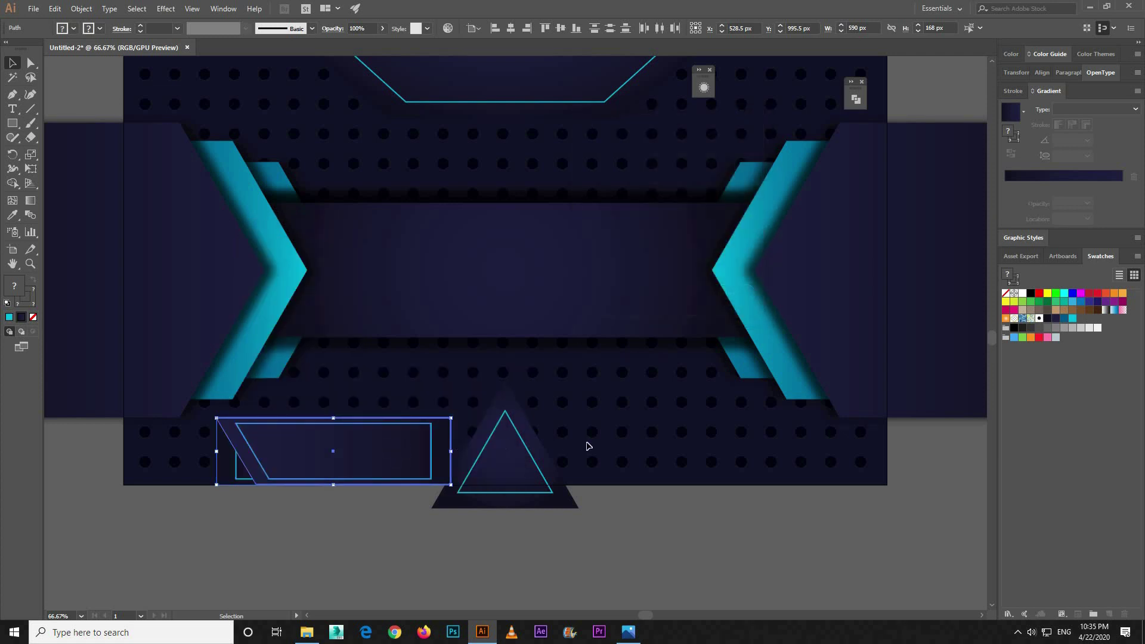
# Step: Move the mirrored copy horizontally to the other side of the triangle, at about X 1373.5 px, and deselect it
pyautogui.moveTo(419, 447); pyautogui.dragTo(726, 447)
pyautogui.moveTo(719, 549); pyautogui.dragTo(718, 545)
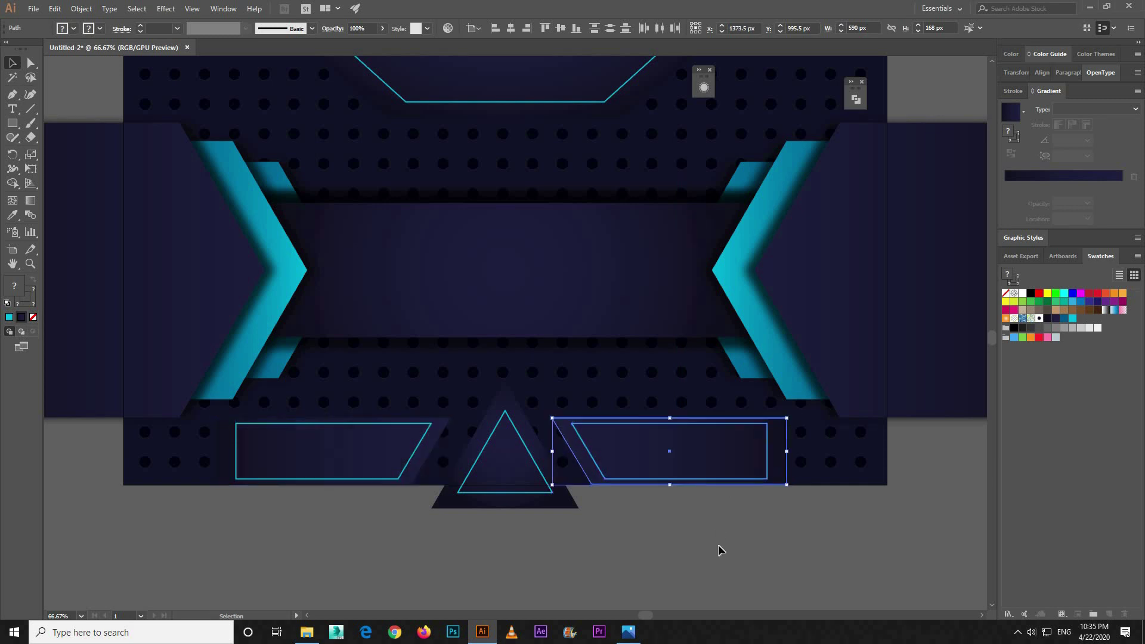
pyautogui.click(720, 553)
# Step: Add the text "X MEN" on the central banner and give it the sampled 3 pt cyan outline with no fill
pyautogui.hotkey('ctrl', '-')
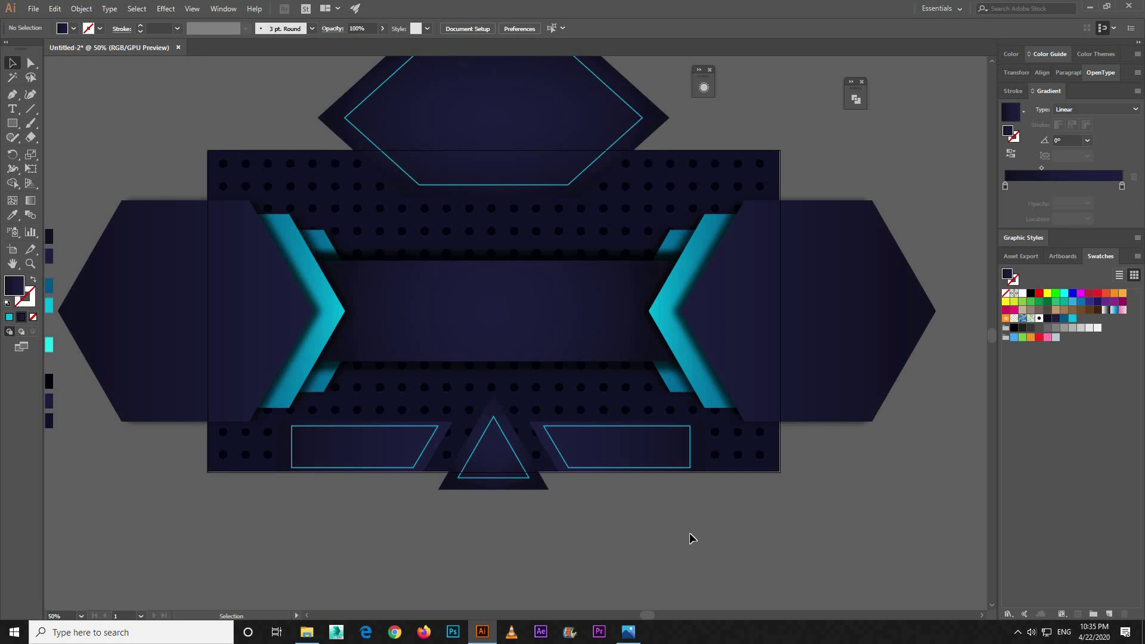
pyautogui.click(13, 108)
pyautogui.click(417, 314)
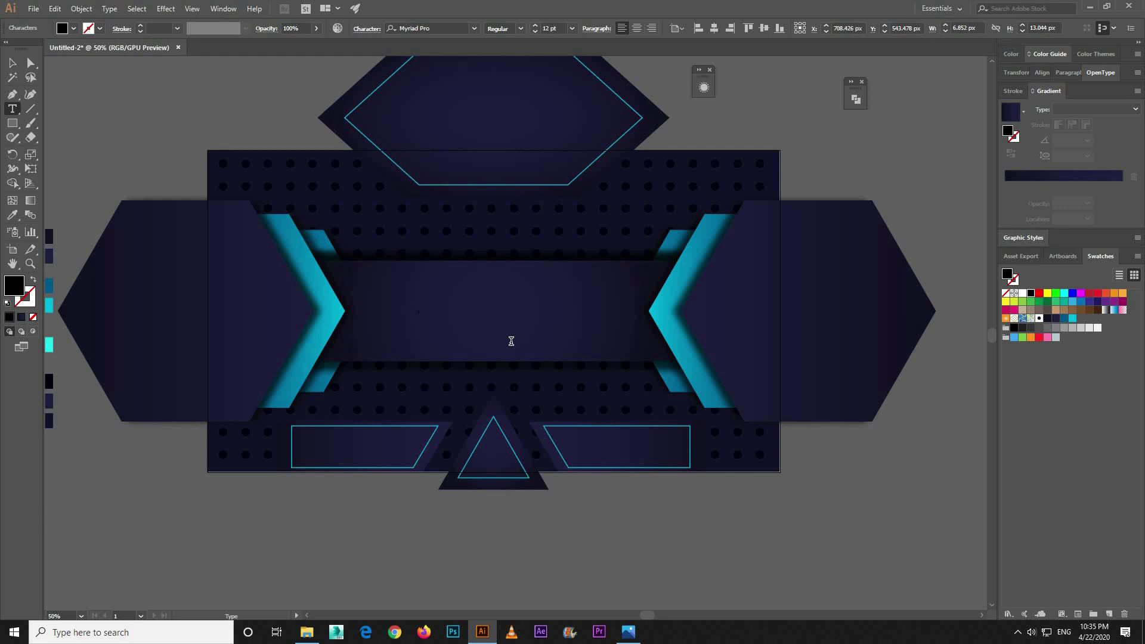
pyautogui.hotkey('ctrl', '=')
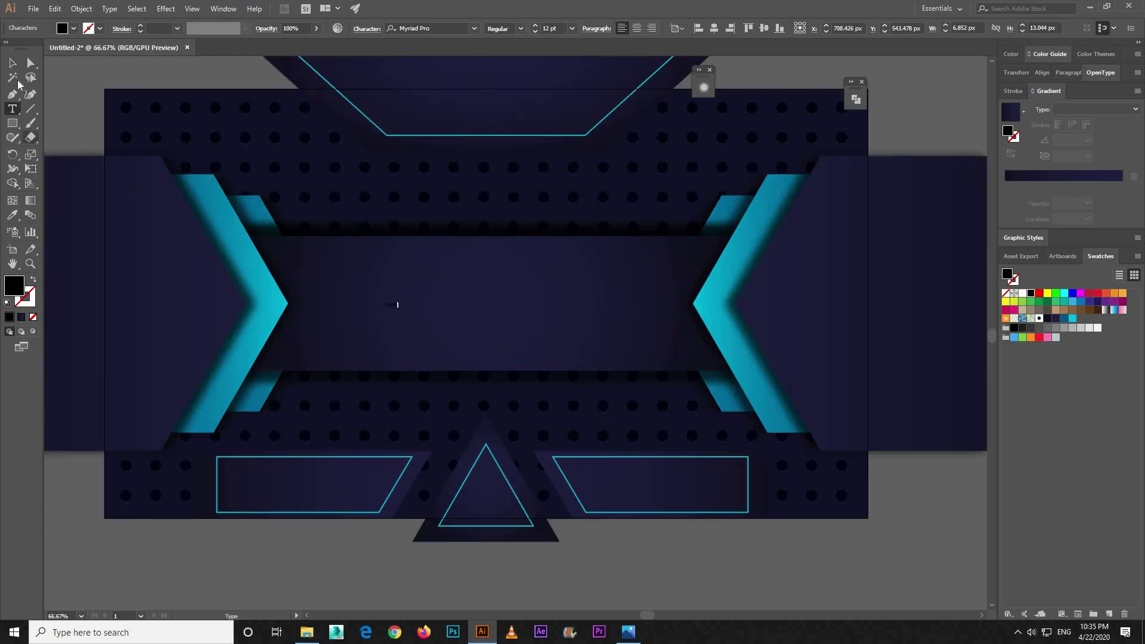
pyautogui.click(12, 62)
pyautogui.click(17, 215)
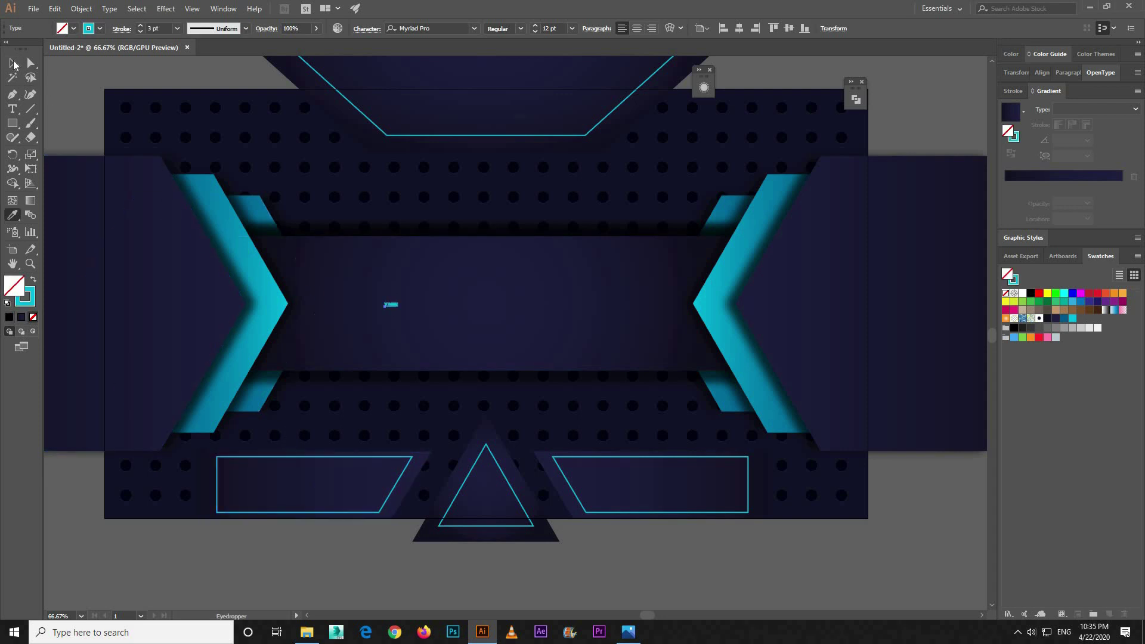
# Step: Move the X MEN text to the middle of the banner and enlarge it to about 202.1 pt
pyautogui.press('v')
pyautogui.click(396, 306)
pyautogui.moveTo(399, 309); pyautogui.dragTo(496, 327)
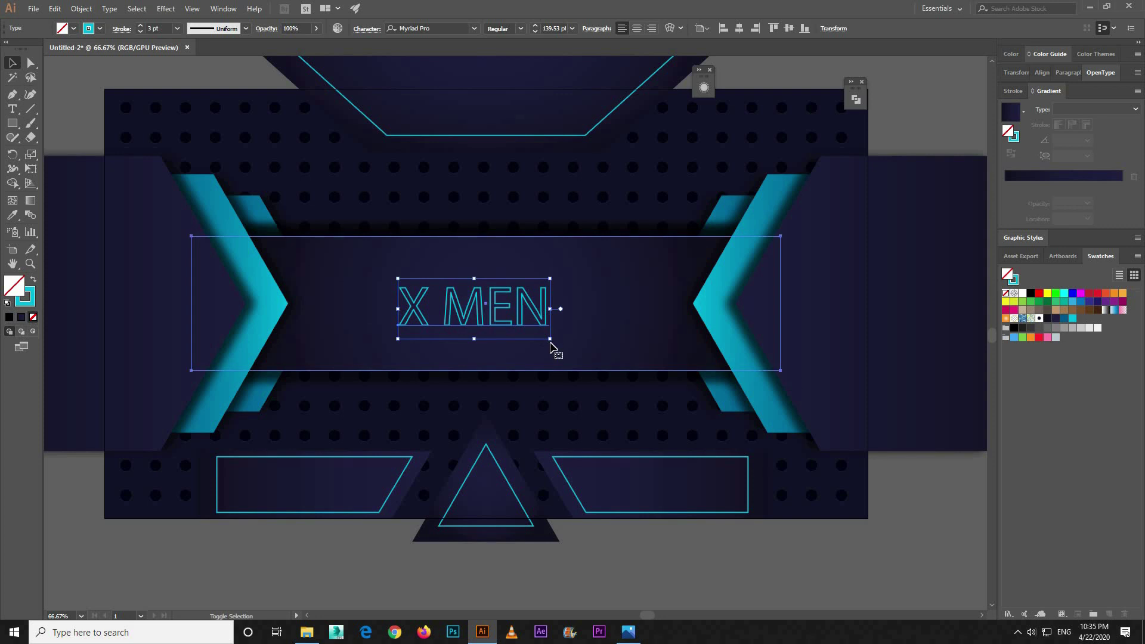
pyautogui.keyDown('shift'); pyautogui.click(550, 349); pyautogui.keyUp('shift')
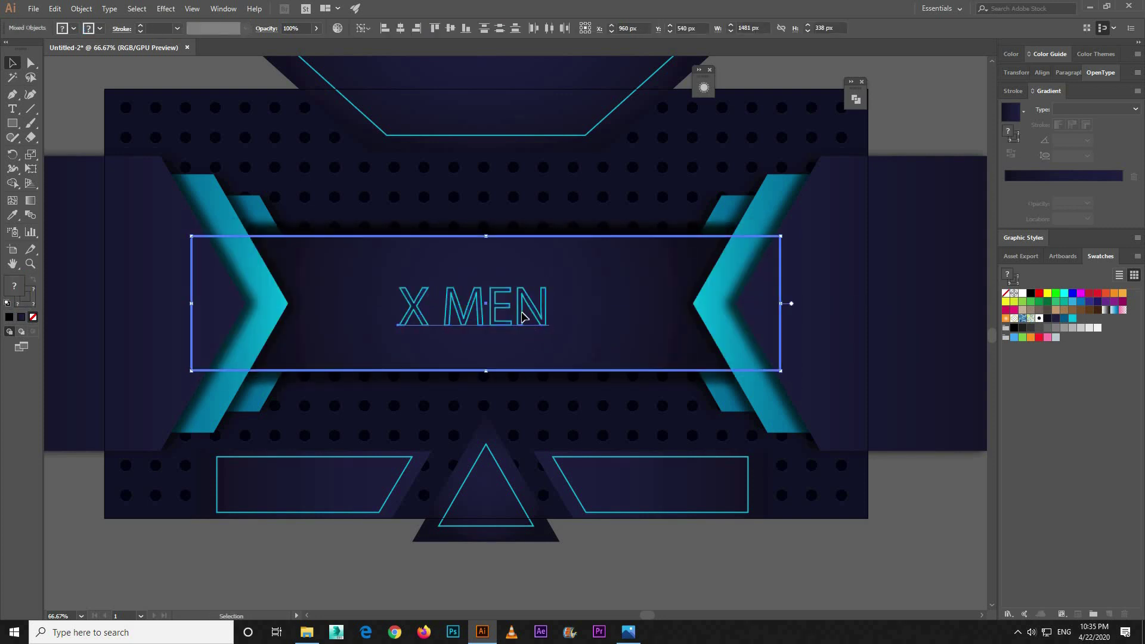
pyautogui.keyDown('shift'); pyautogui.click(550, 340); pyautogui.keyUp('shift')
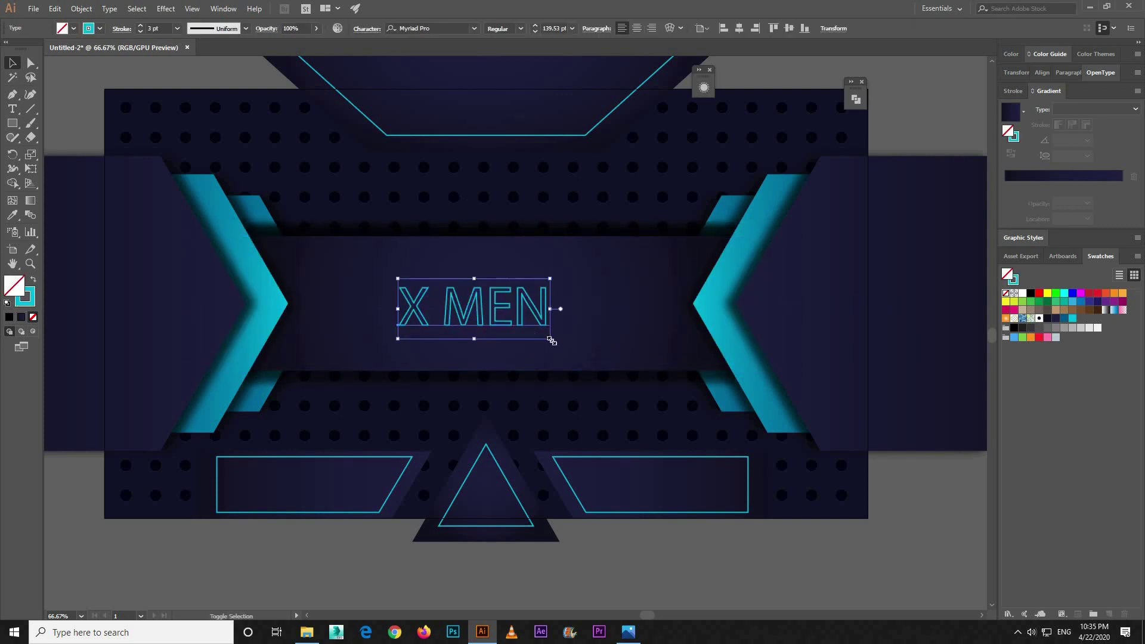
pyautogui.moveTo(550, 338); pyautogui.dragTo(584, 361)
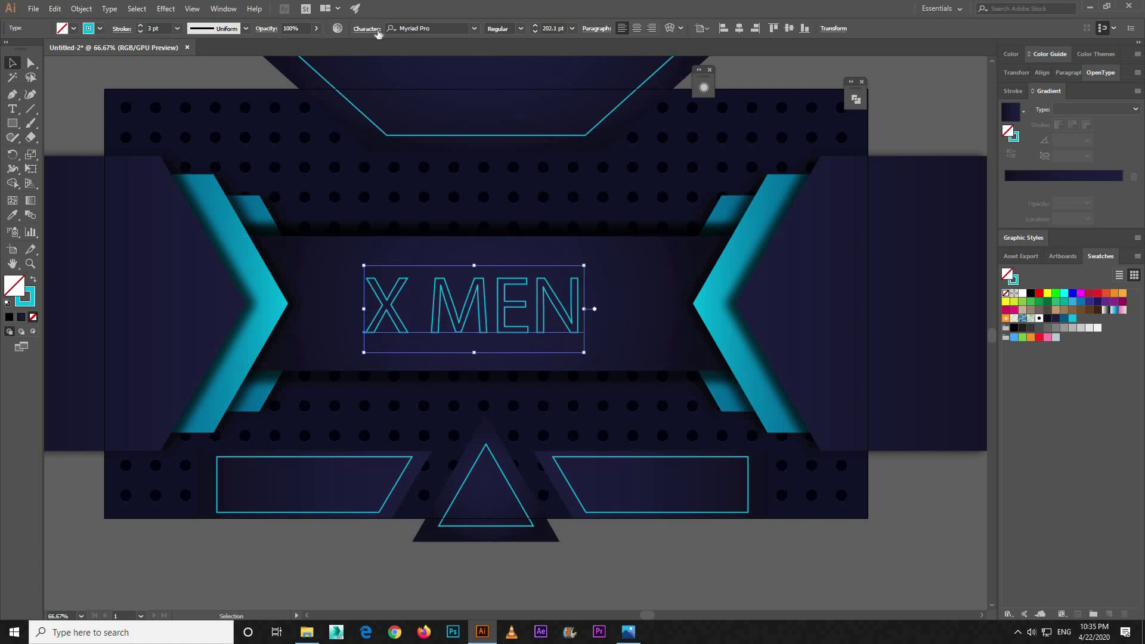
# Step: Swap the X MEN text's outline for a solid cyan fill and set its font to Century Gothic Bold
pyautogui.hotkey('shift', 'x')
pyautogui.click(424, 28)
pyautogui.write('cent')
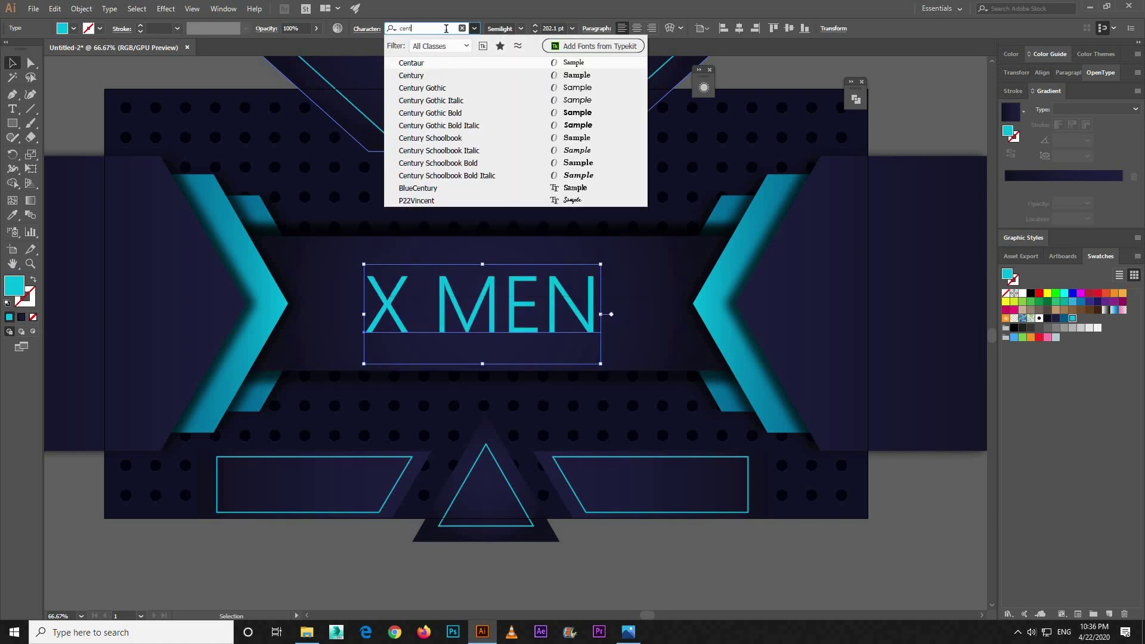
pyautogui.write('u')
pyautogui.click(451, 102)
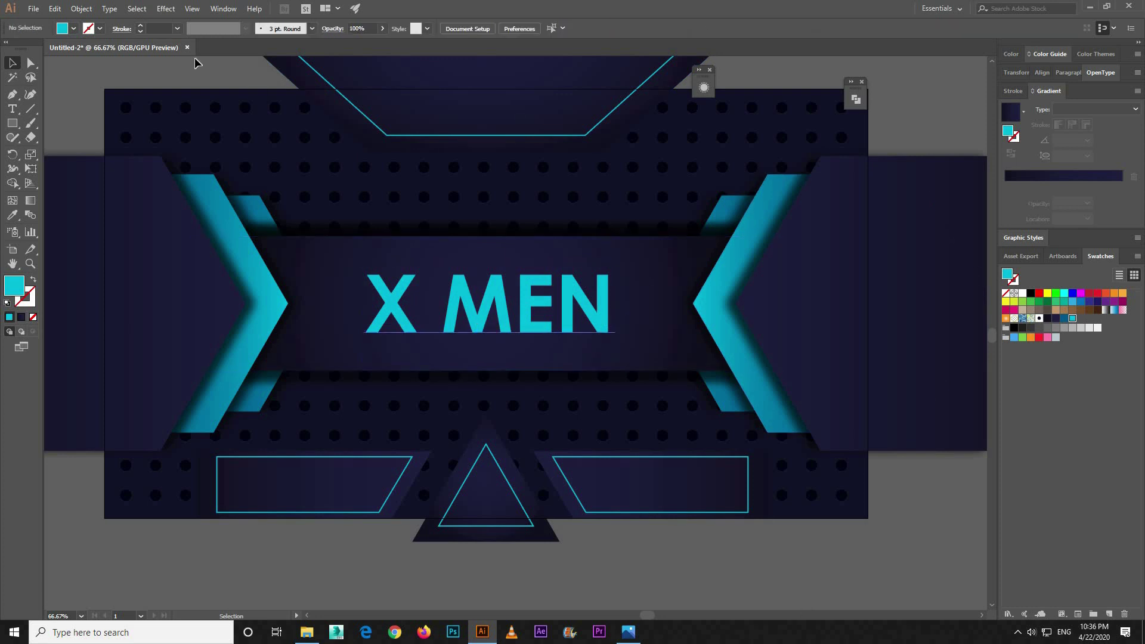
# Step: Change the X MEN text's fill to white
pyautogui.click(73, 28)
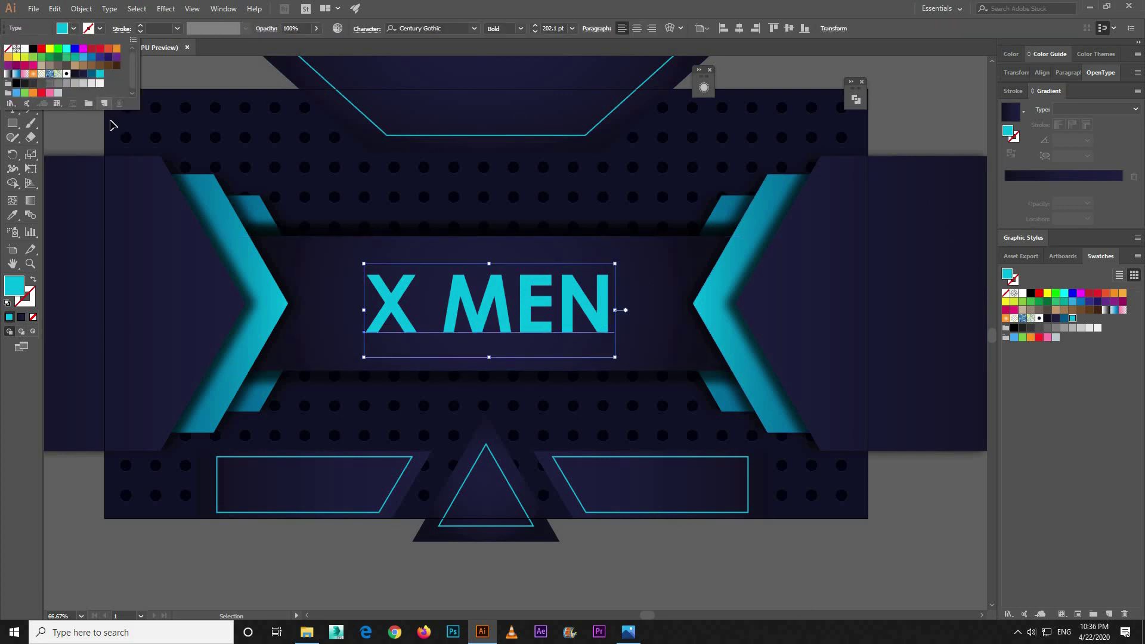
pyautogui.click(25, 48)
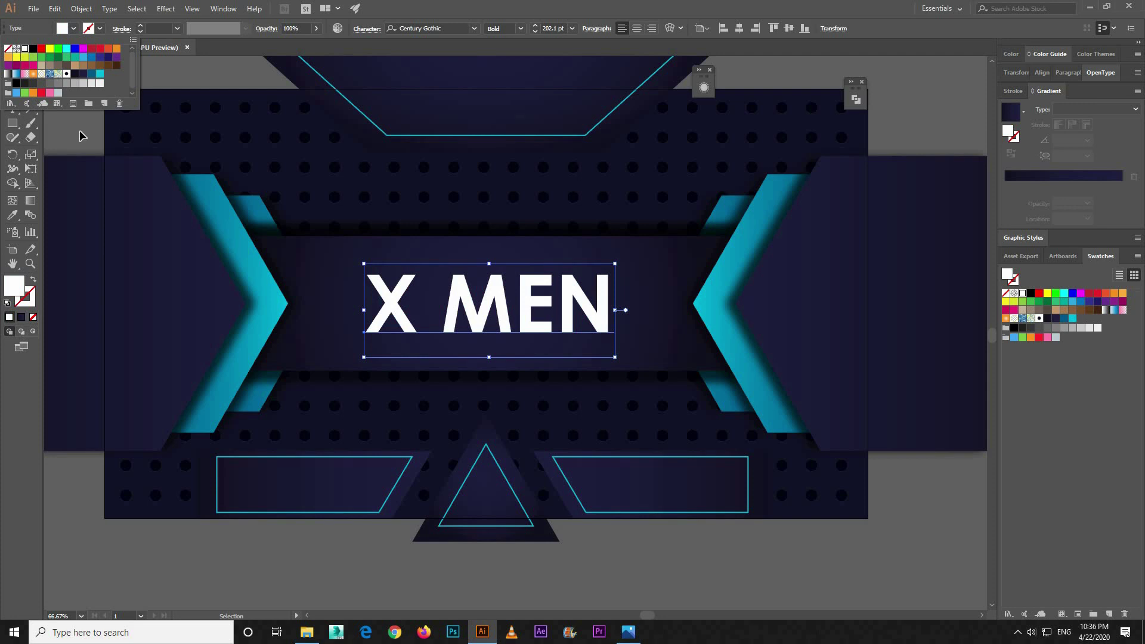
pyautogui.click(79, 131)
pyautogui.click(81, 132)
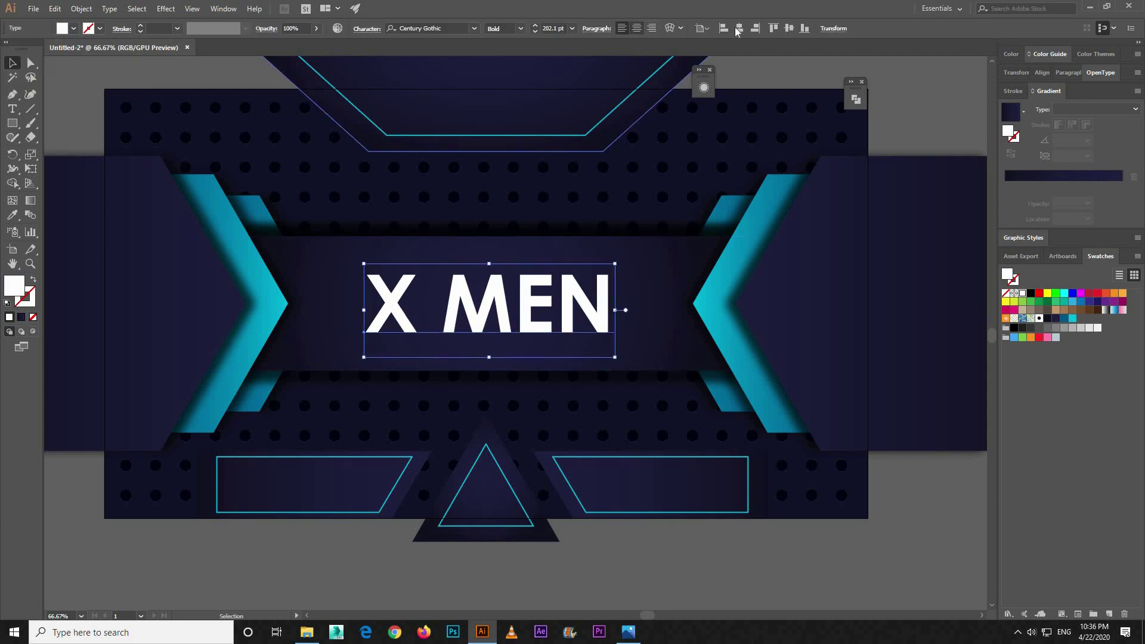
# Step: Centre the X MEN text horizontally and vertically on the artboard and deselect it
pyautogui.click(792, 28)
pyautogui.click(793, 27)
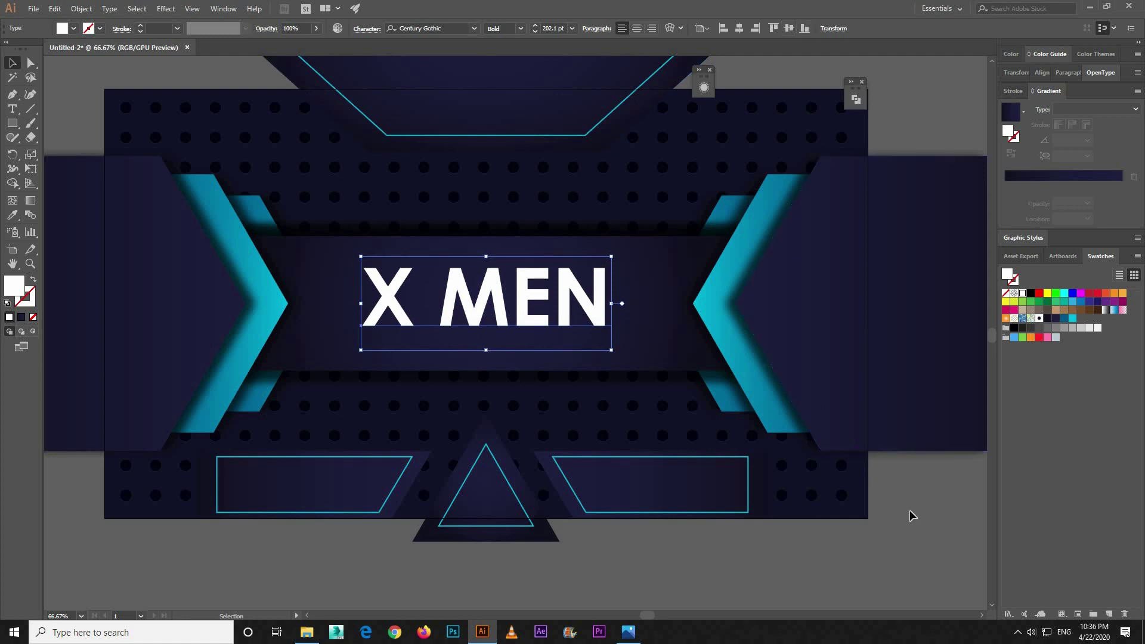
pyautogui.click(910, 510)
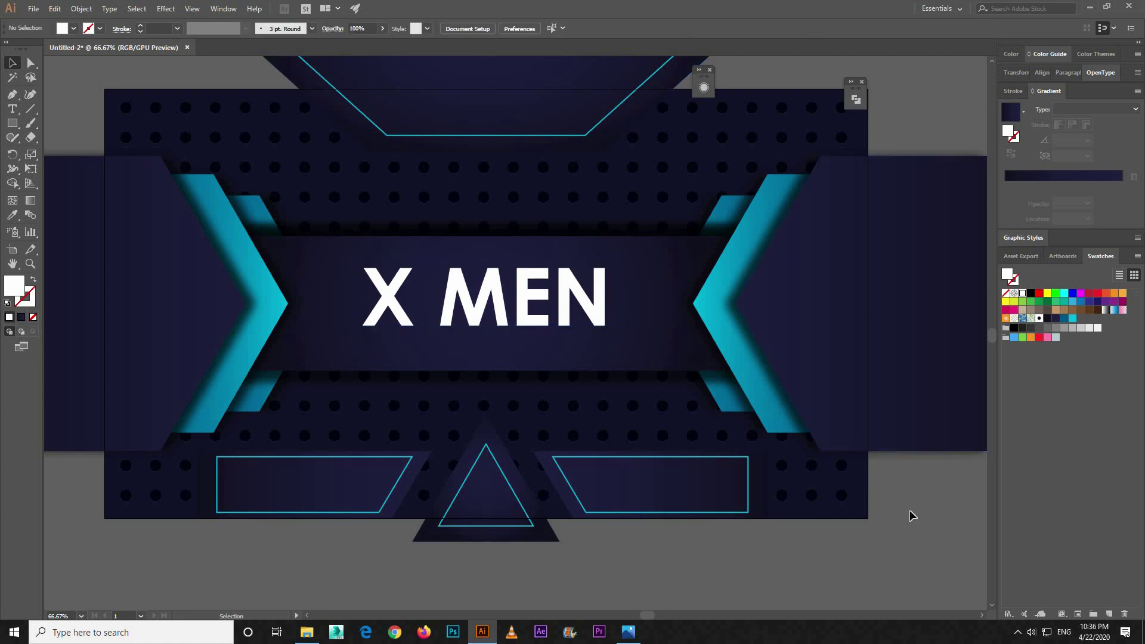
# Step: Nudge the X MEN text slightly down and apply a 75% Multiply drop shadow with 0 px X offset, 20 px Y offset and 10 px blur
pyautogui.click(472, 317)
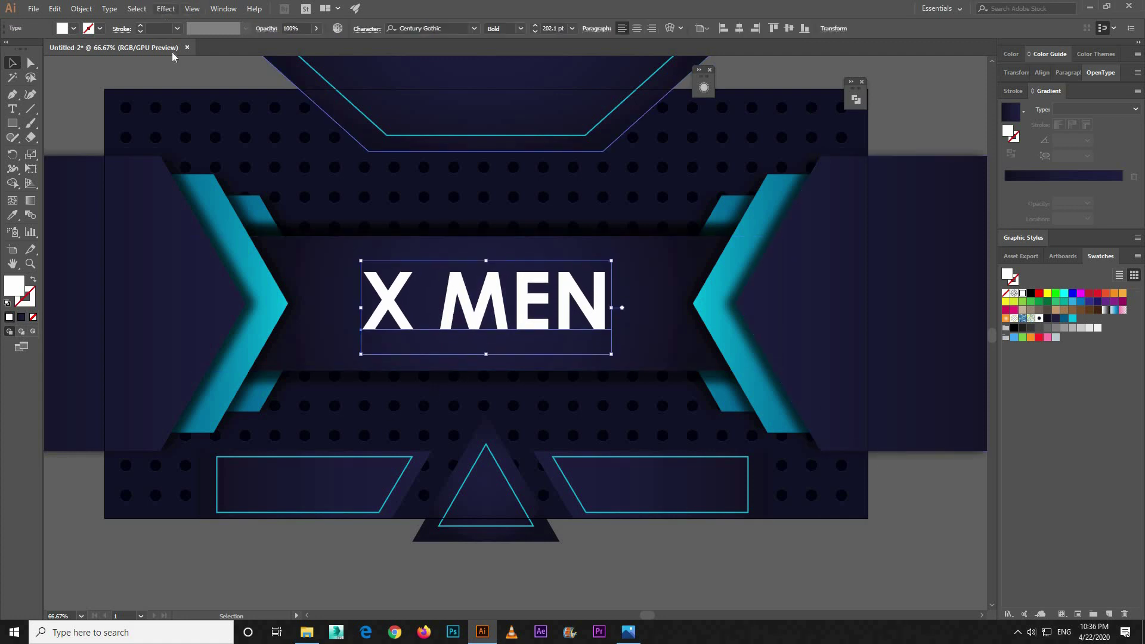
pyautogui.click(165, 8)
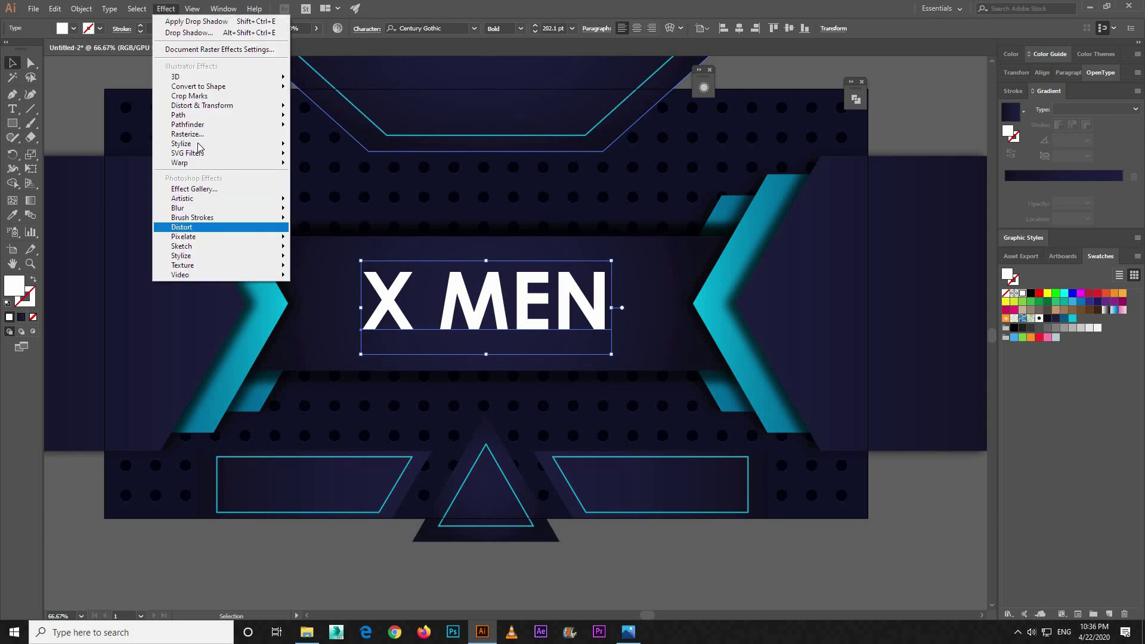
pyautogui.moveTo(239, 144)
pyautogui.click(325, 145)
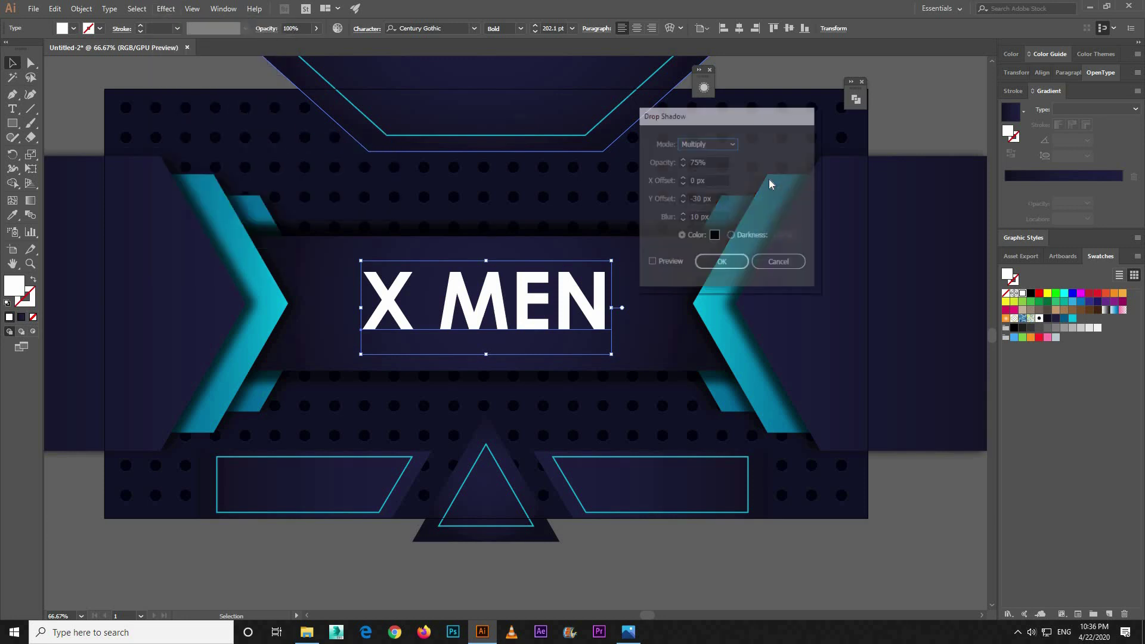
pyautogui.click(723, 199)
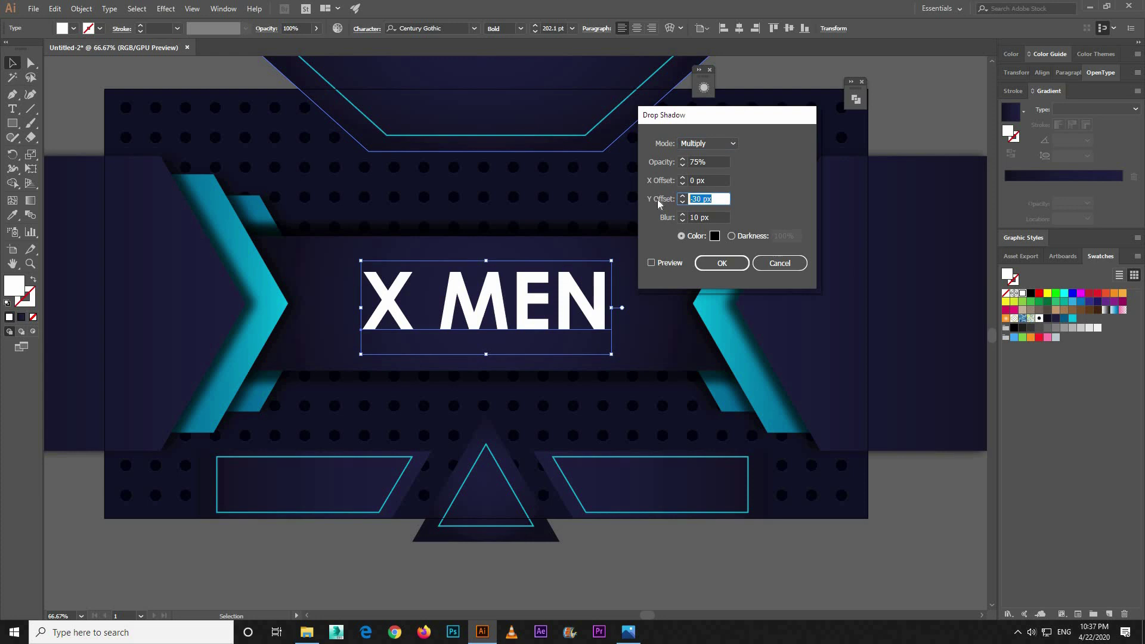
pyautogui.write('20')
pyautogui.click(668, 262)
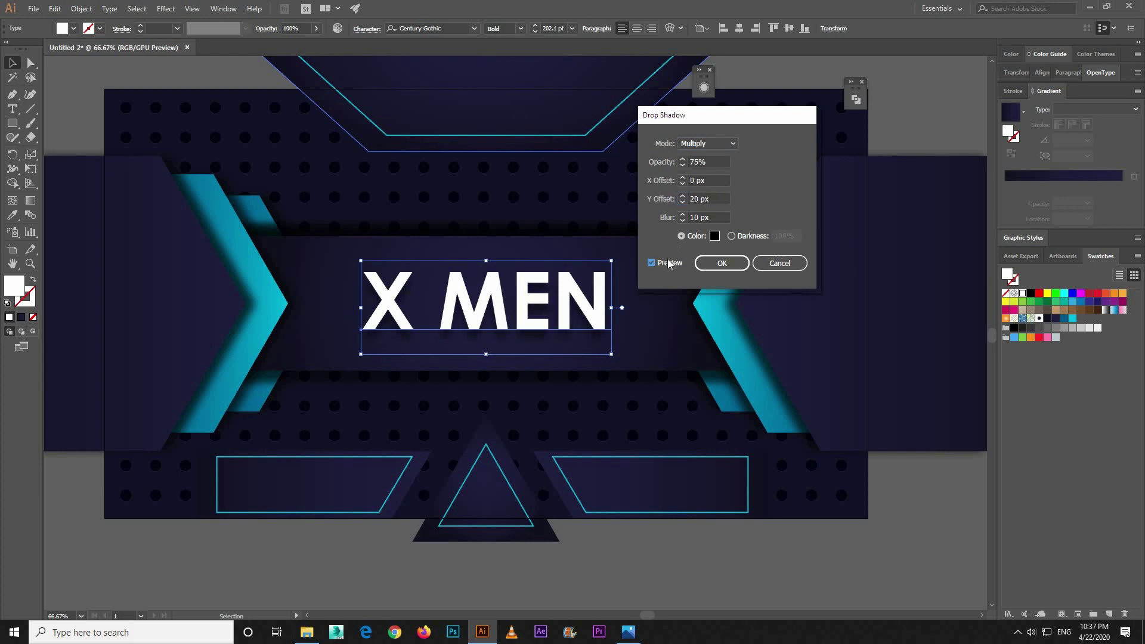
pyautogui.click(722, 263)
pyautogui.click(911, 494)
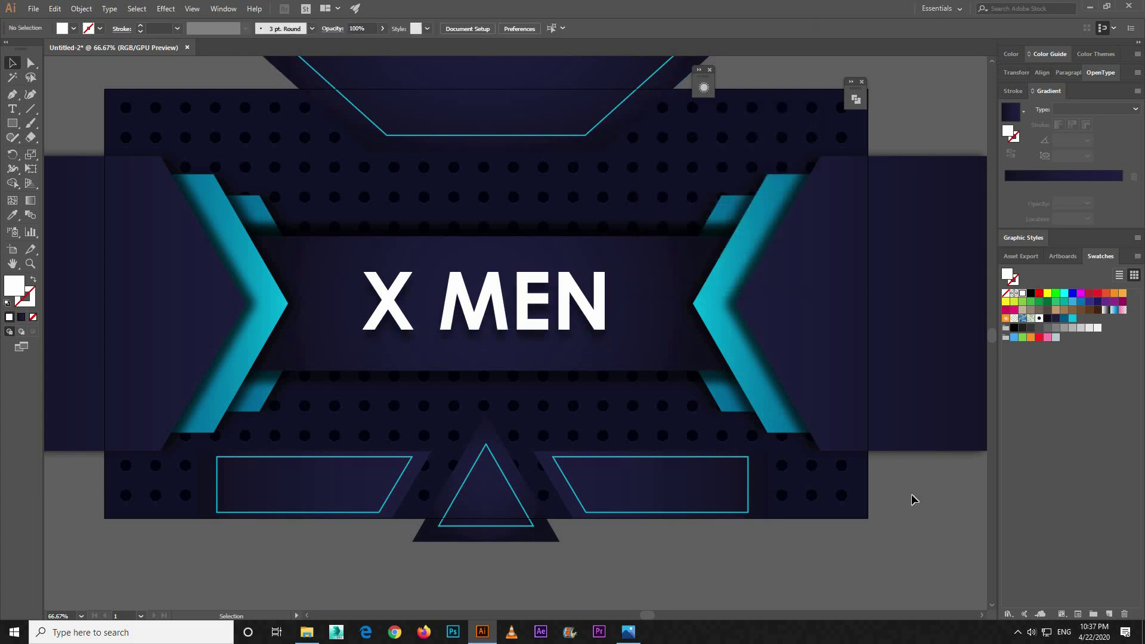
# Step: Draw a 1920 by 1080 px white rectangle covering the whole artboard
pyautogui.hotkey('ctrl', '-')
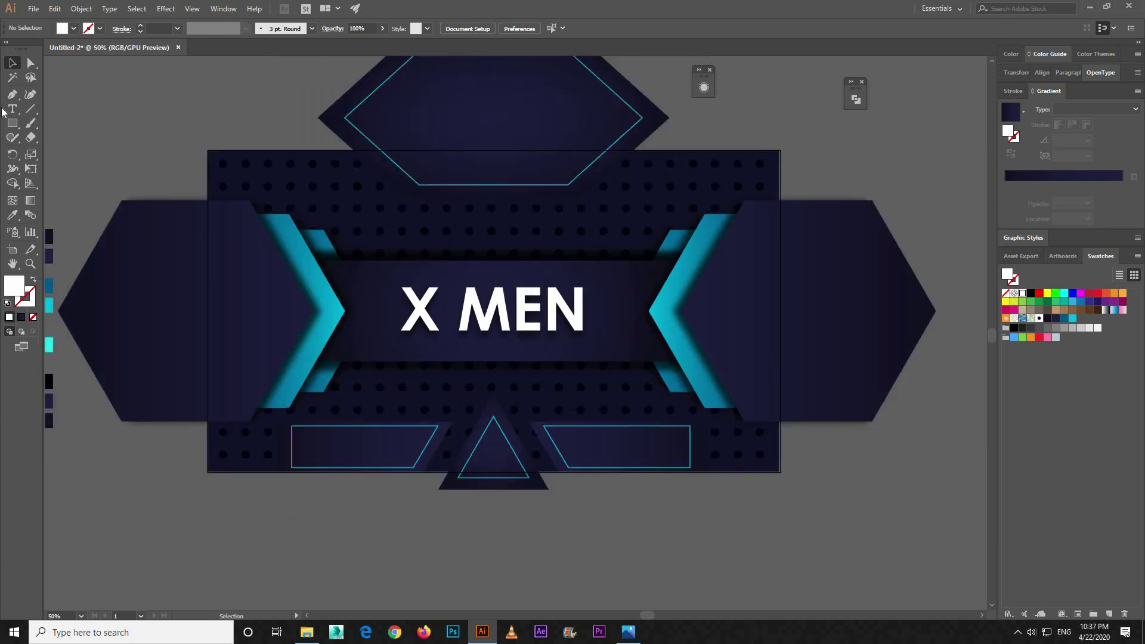
pyautogui.click(12, 124)
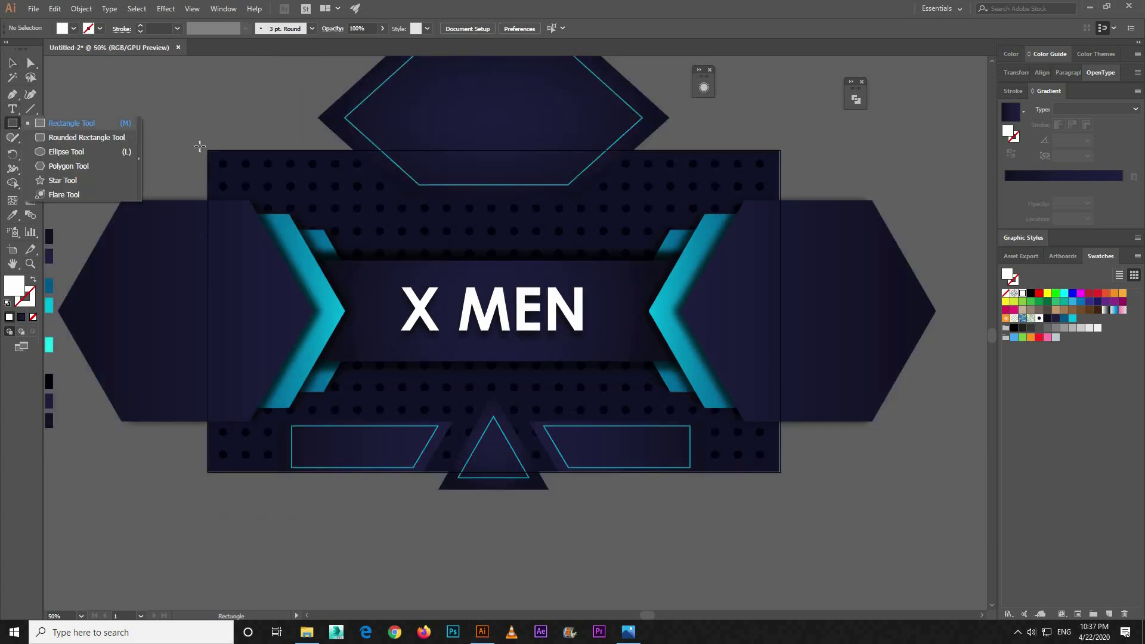
pyautogui.moveTo(208, 150); pyautogui.dragTo(780, 471)
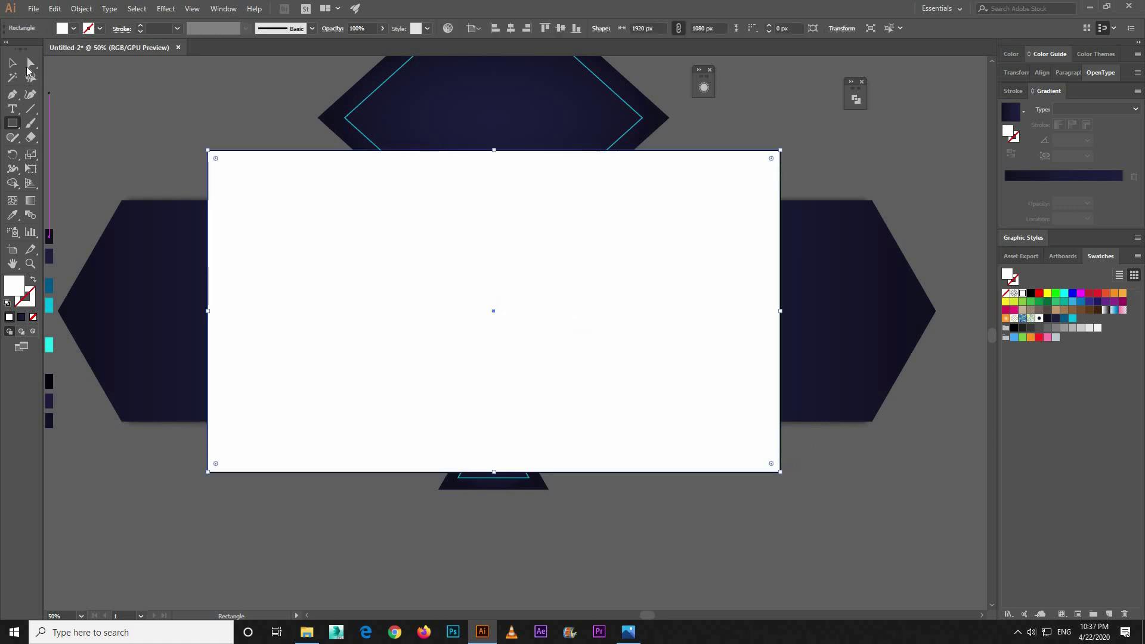
# Step: Select all the artwork together with the white rectangle, make a clipping mask from it and deselect the result
pyautogui.click(12, 63)
pyautogui.moveTo(138, 88); pyautogui.dragTo(935, 534)
pyautogui.rightClick(542, 220)
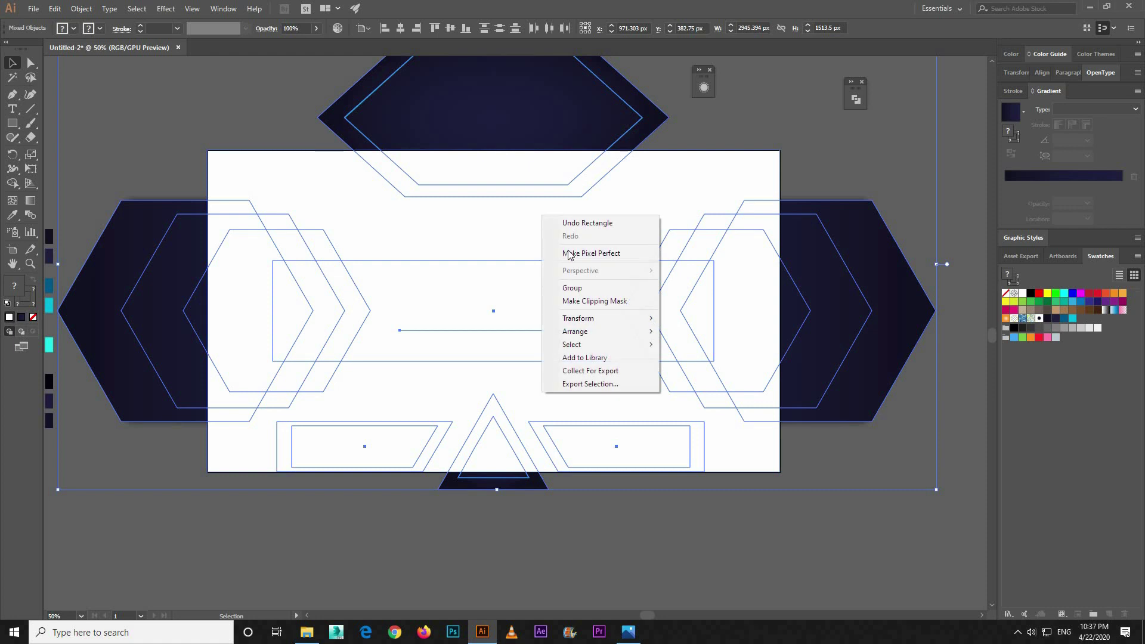
pyautogui.click(595, 302)
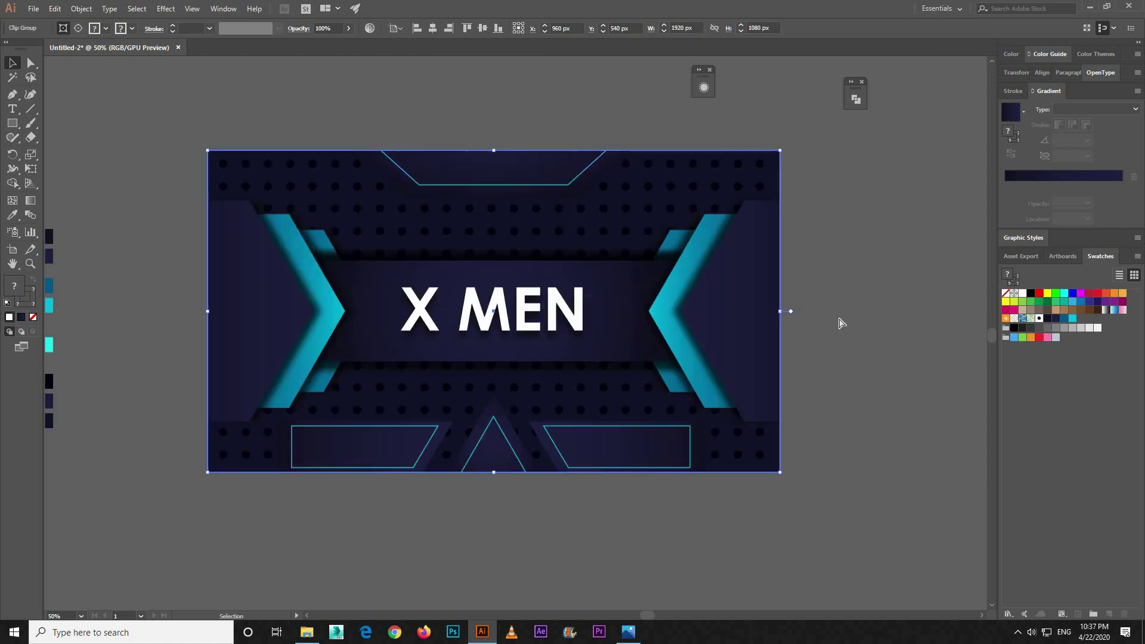
pyautogui.hotkey('ctrl', '+')
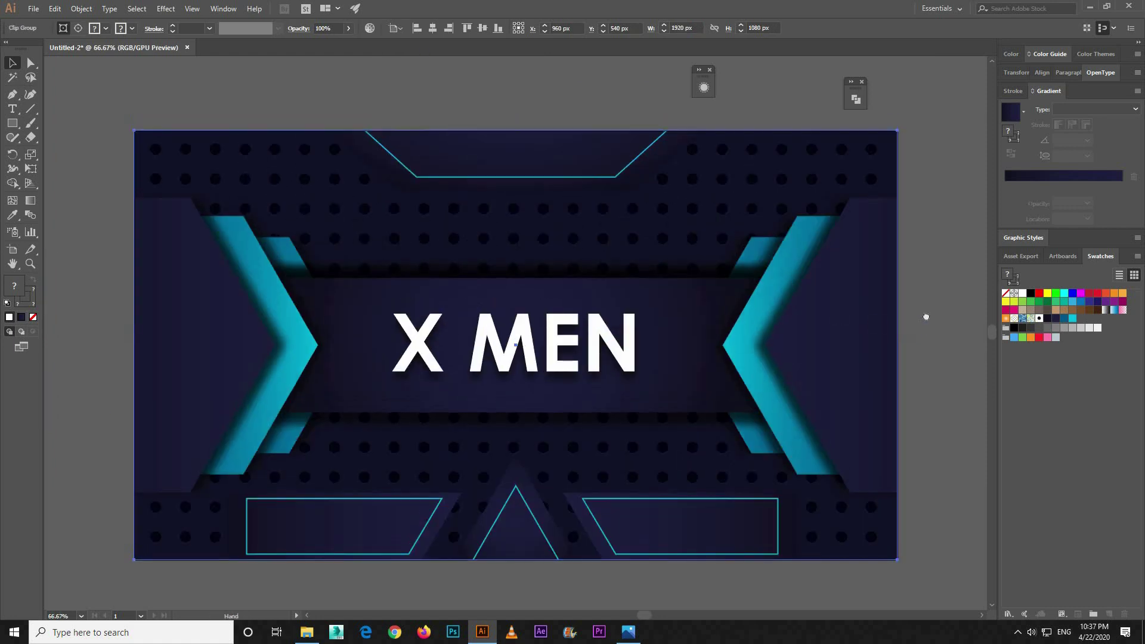
pyautogui.click(936, 303)
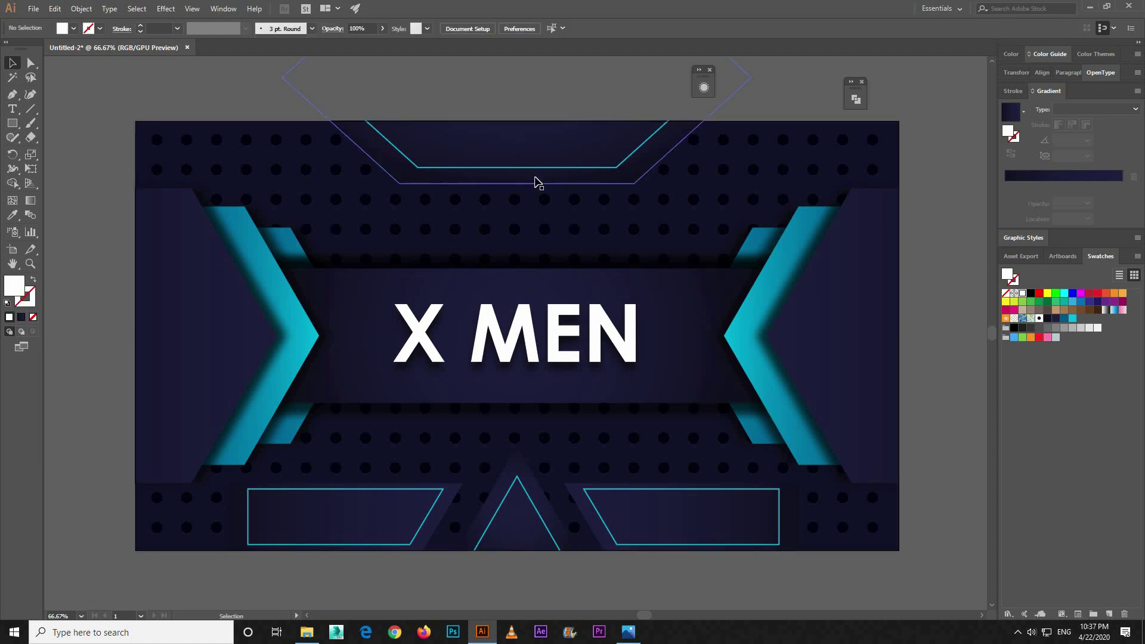
pyautogui.click(537, 184)
pyautogui.click(31, 63)
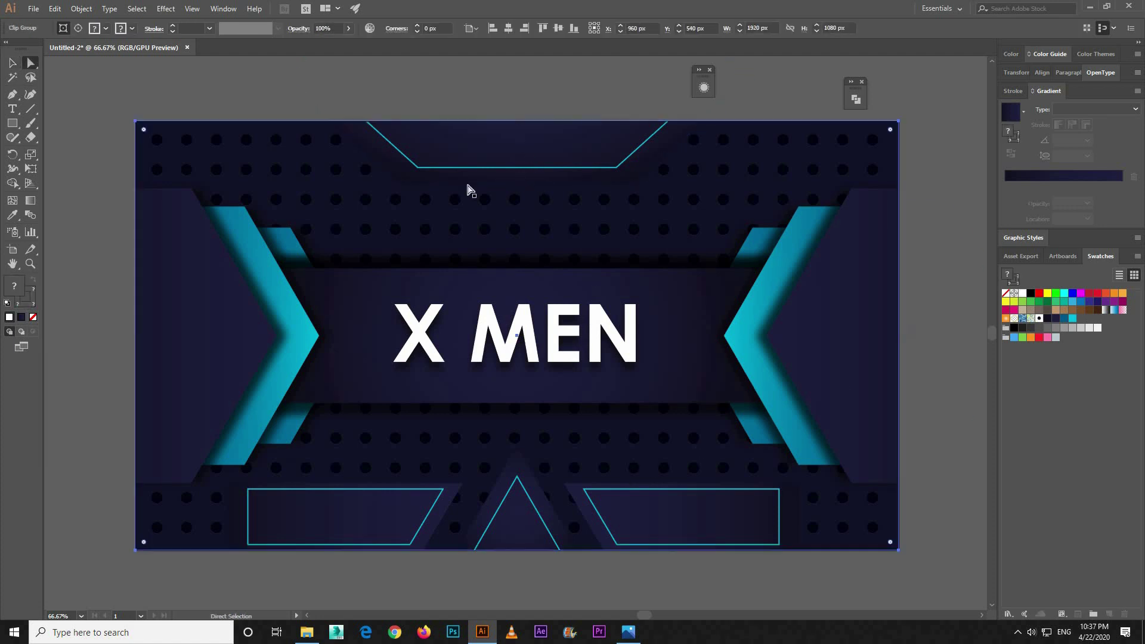
pyautogui.hotkey('ctrl', 'shift', 'a')
pyautogui.click(468, 184)
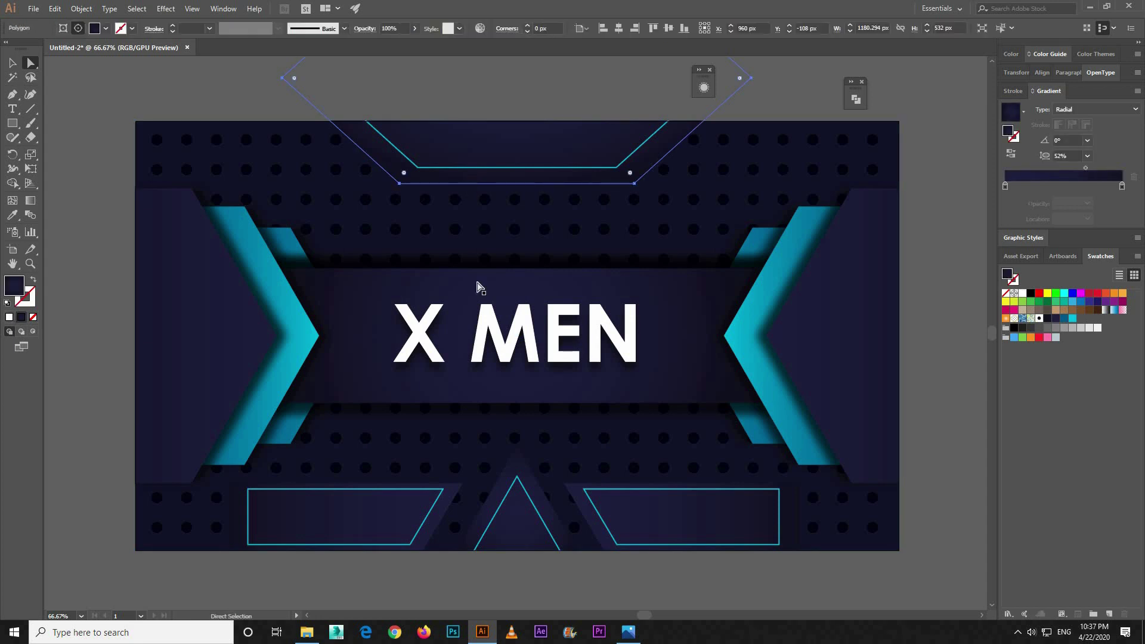
pyautogui.click(12, 63)
pyautogui.hotkey('ctrl', 'shift', 'a')
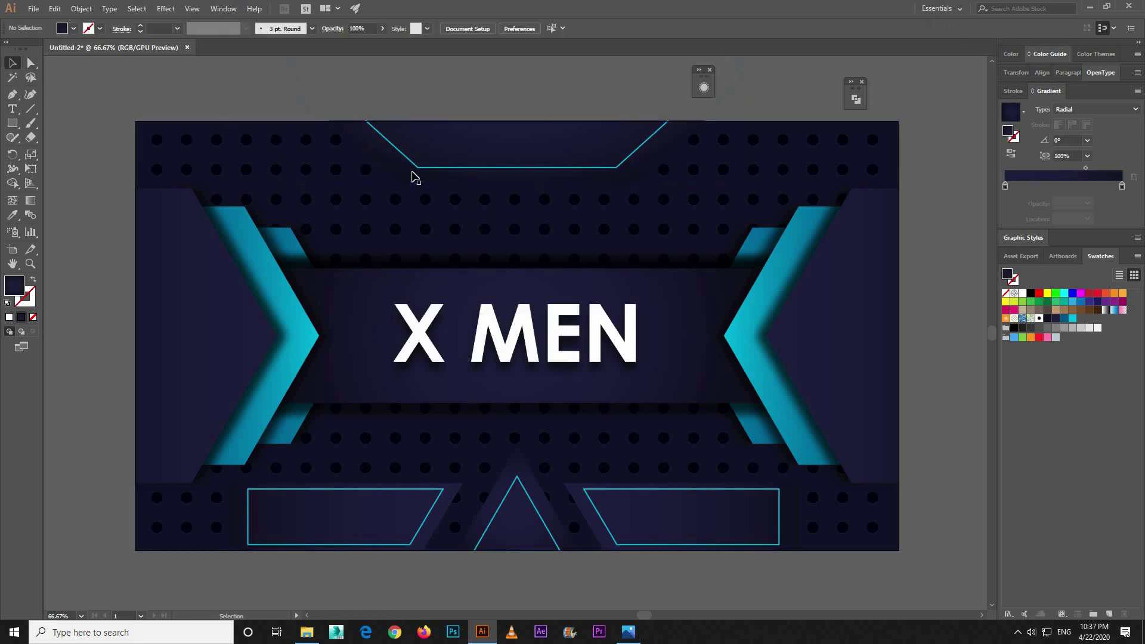
# Step: Apply a 75% Multiply drop shadow with 0 px X offset, 30 px Y offset and increased blur to the top hexagon inside the clip group
pyautogui.click(390, 172)
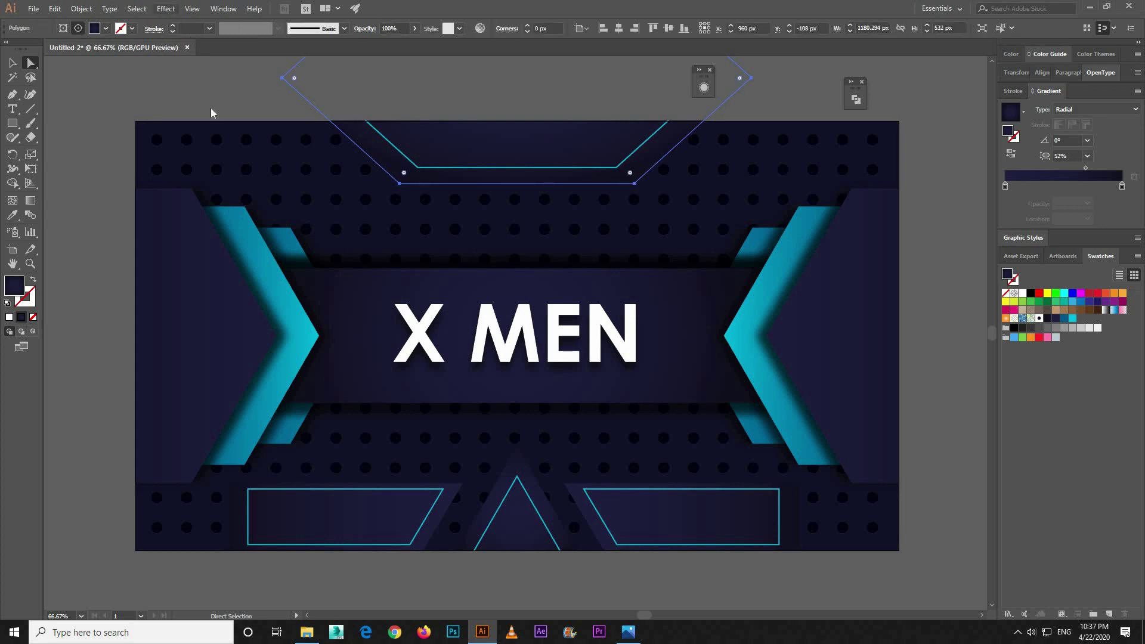
pyautogui.click(166, 9)
pyautogui.moveTo(214, 145)
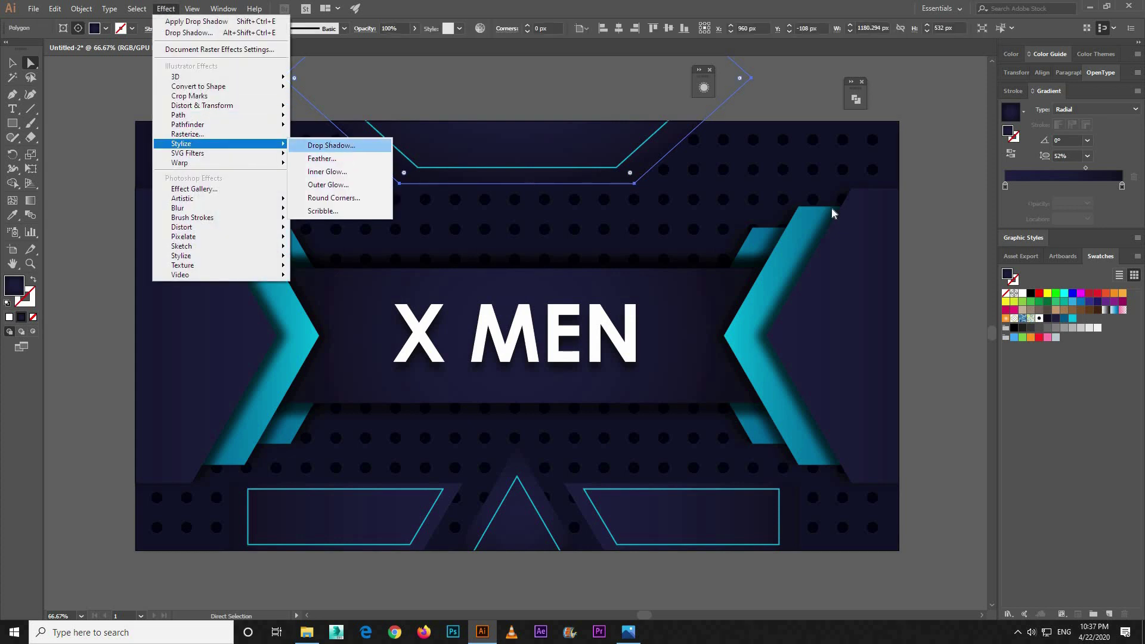
pyautogui.click(332, 146)
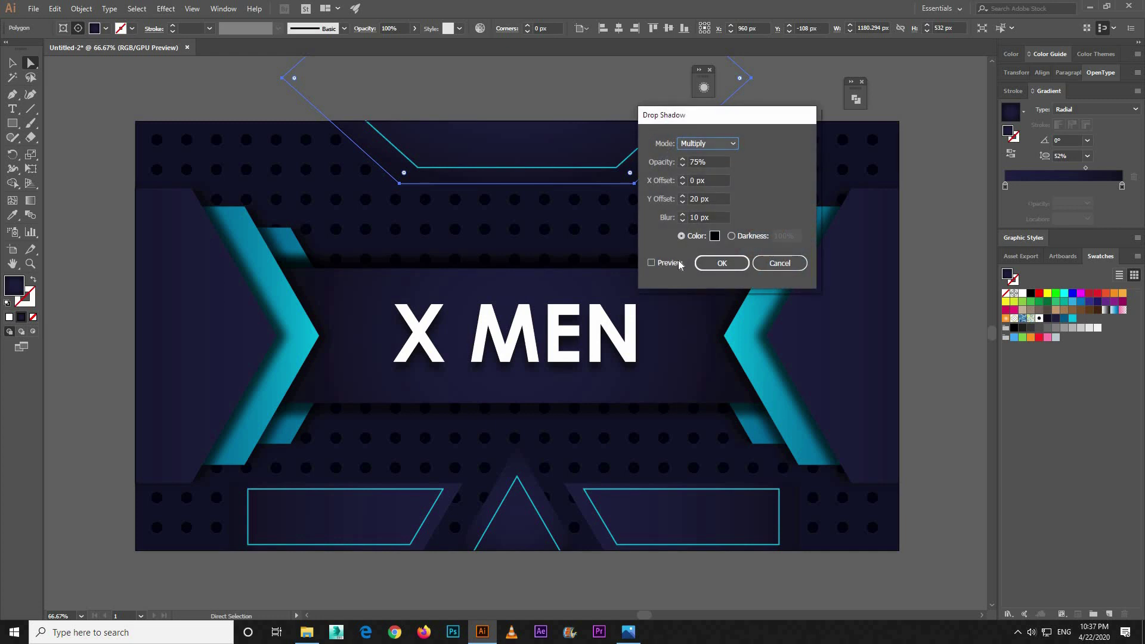
pyautogui.click(668, 263)
pyautogui.click(661, 200)
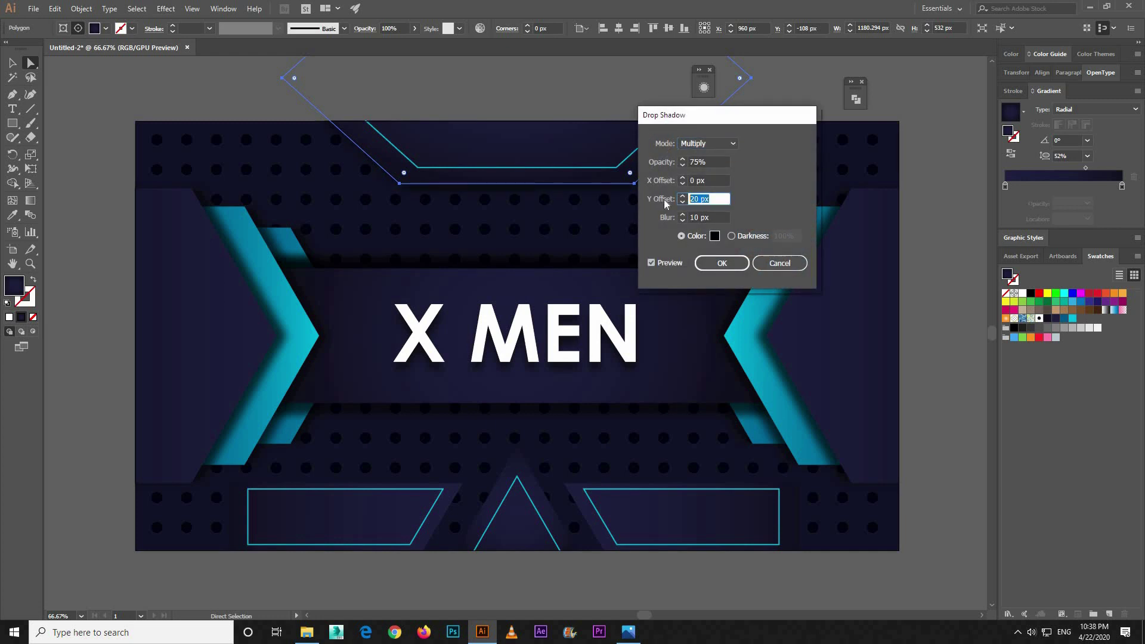
pyautogui.write('30')
pyautogui.press('Tab')
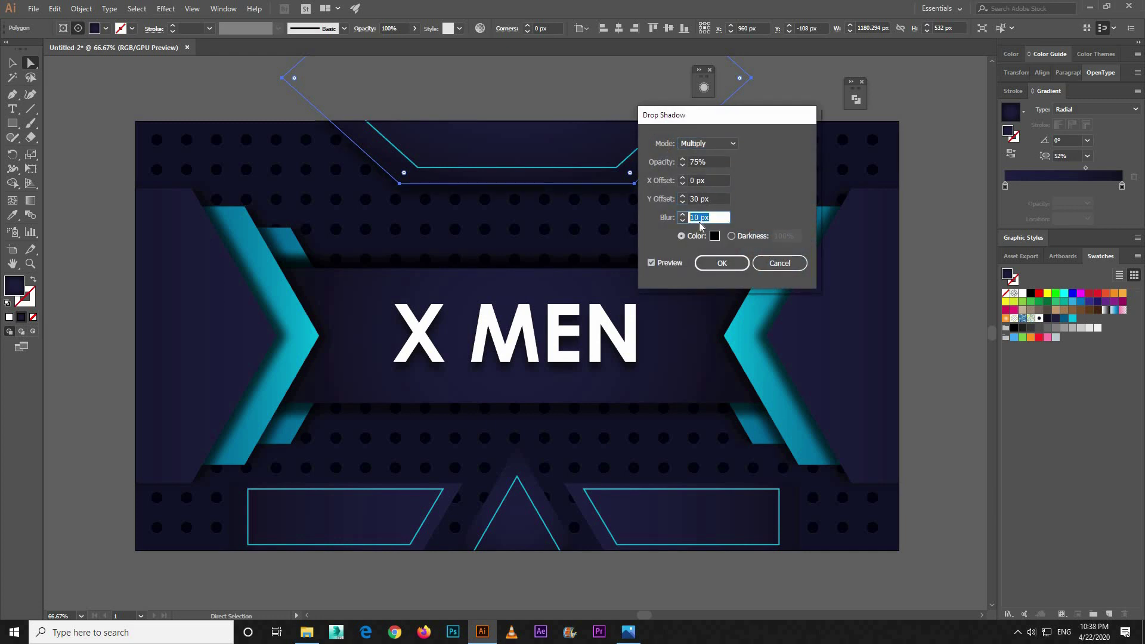
pyautogui.hotkey('shift', 'Up')
pyautogui.click(678, 263)
pyautogui.click(721, 263)
# Step: Isolate the clip group, reverse the top hexagon's radial gradient and exit isolation mode
pyautogui.click(12, 62)
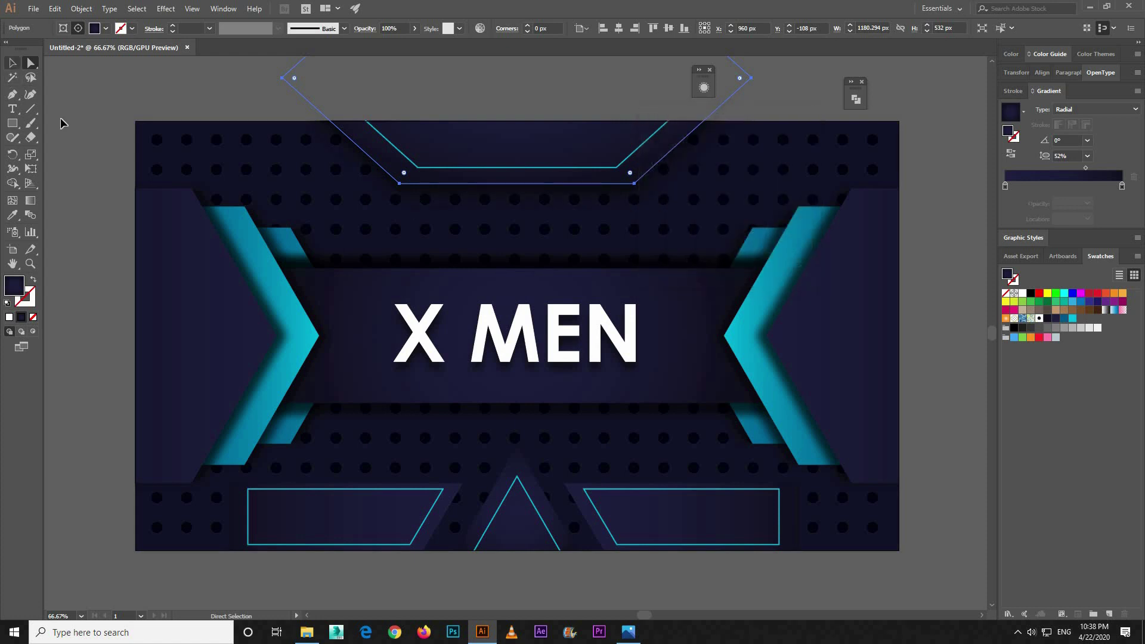
pyautogui.click(399, 187)
pyautogui.click(406, 179)
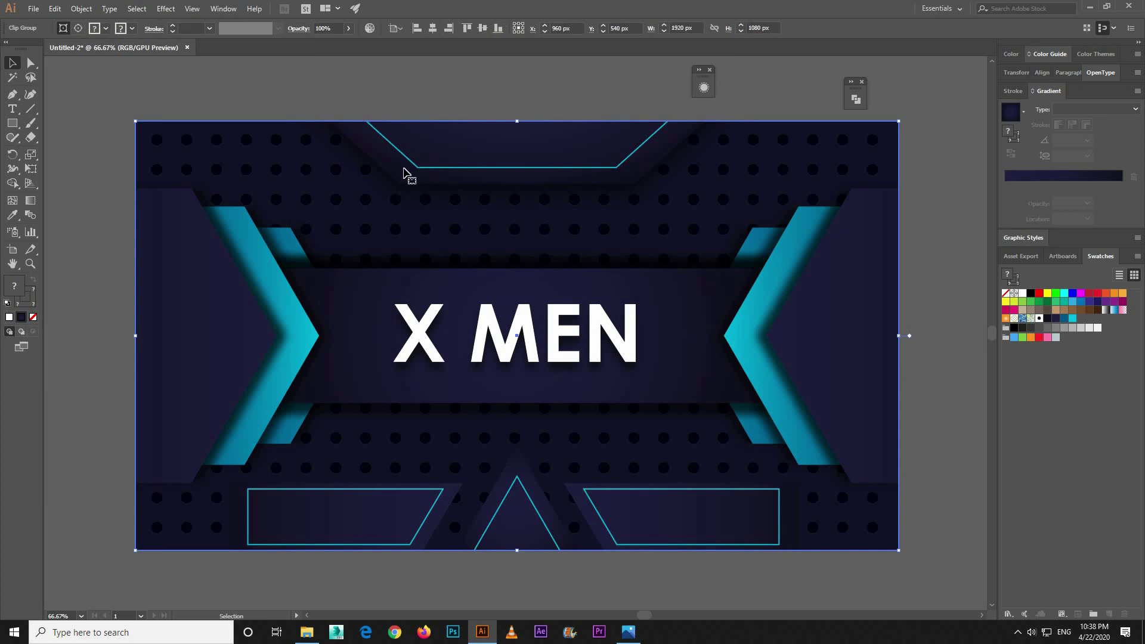
pyautogui.doubleClick(406, 174)
pyautogui.click(404, 173)
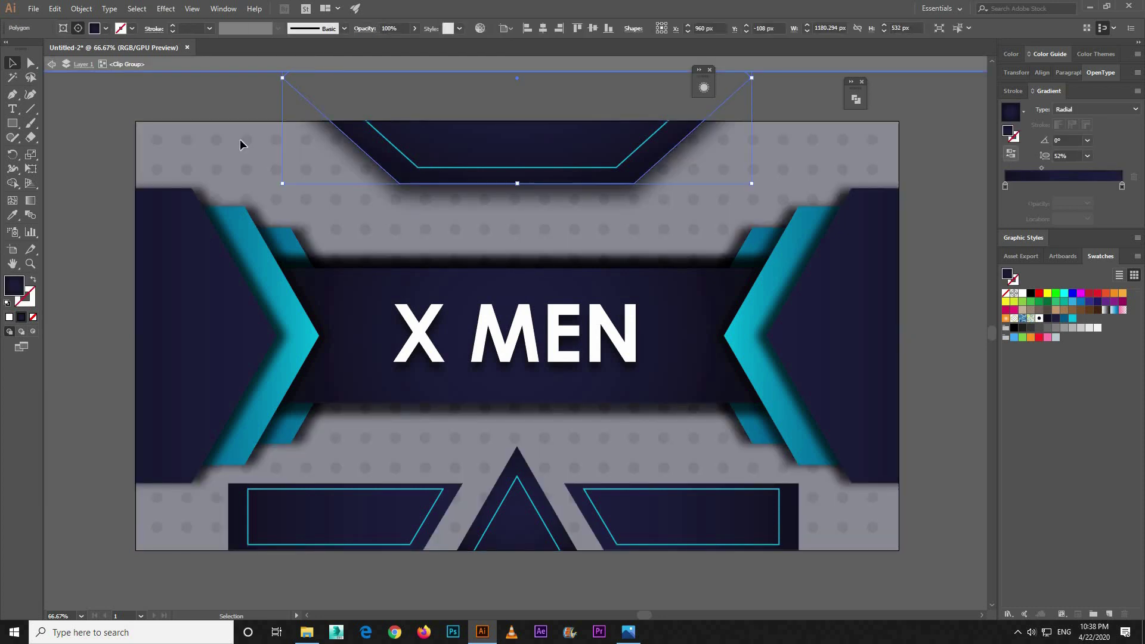
pyautogui.doubleClick(104, 183)
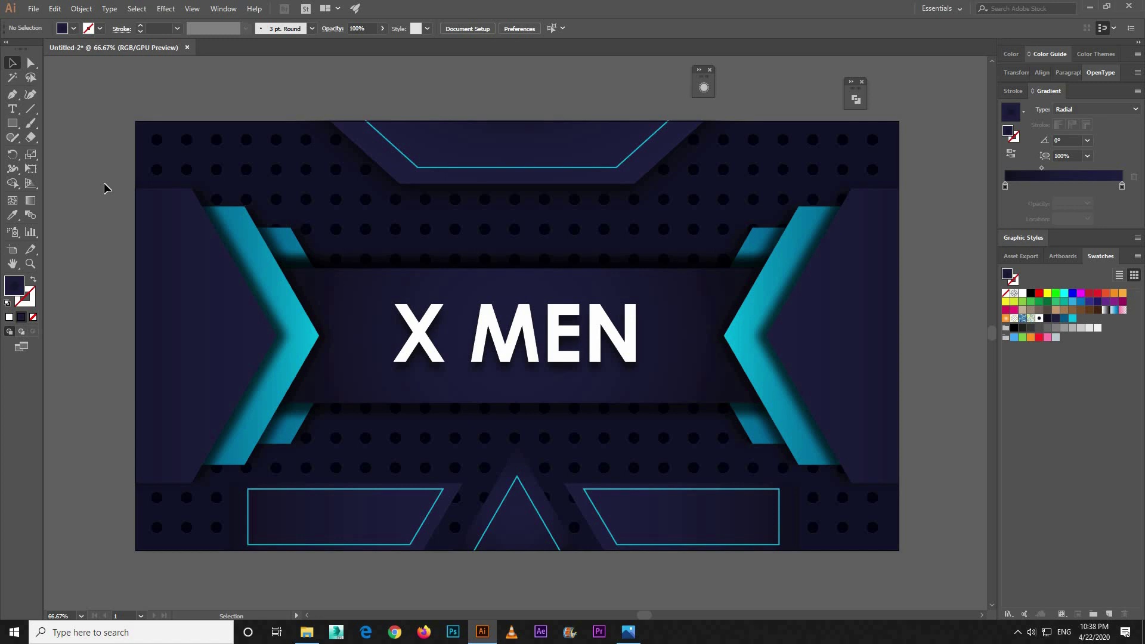
pyautogui.moveTo(102, 184); pyautogui.dragTo(284, 150)
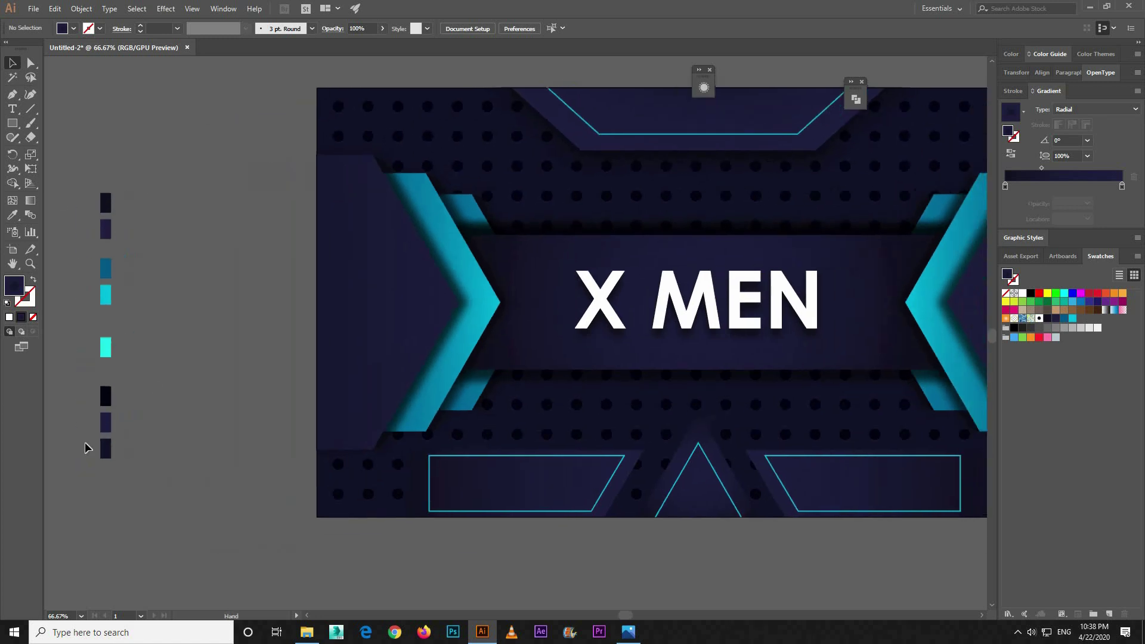
pyautogui.moveTo(219, 324); pyautogui.dragTo(59, 350)
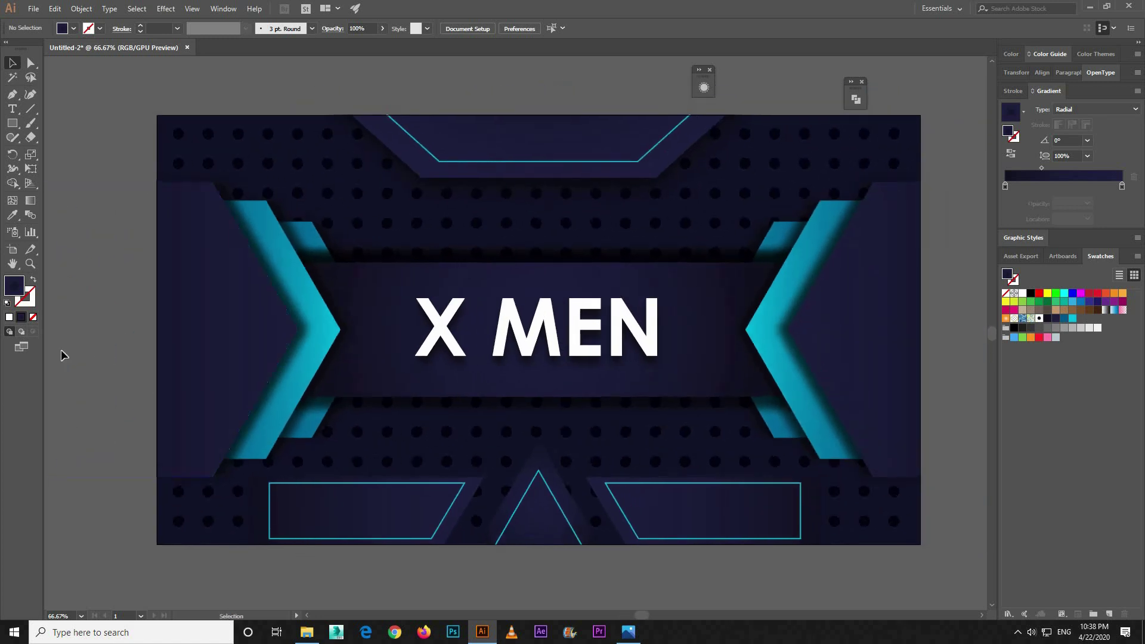